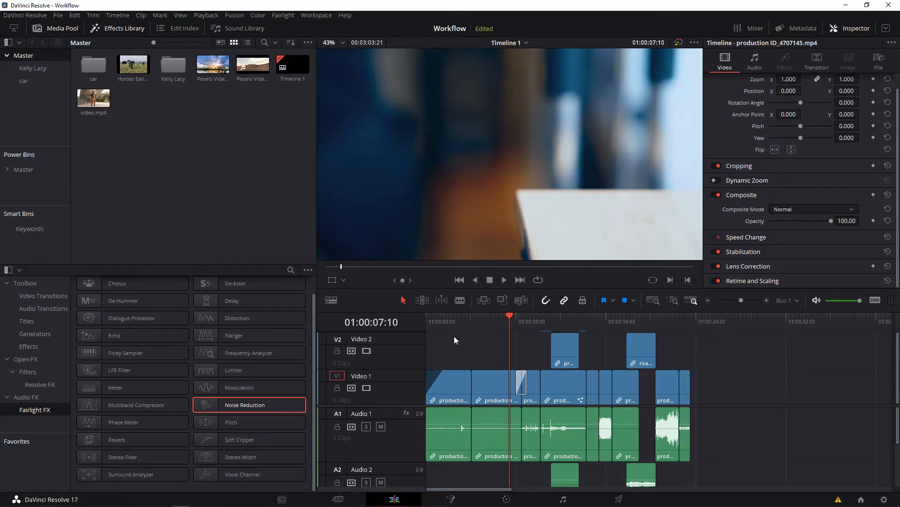
# Look through the Toolbox effects and the Cut, Media and Fusion workspaces, ending back in the Edit workspace.
pyautogui.click(56, 280)
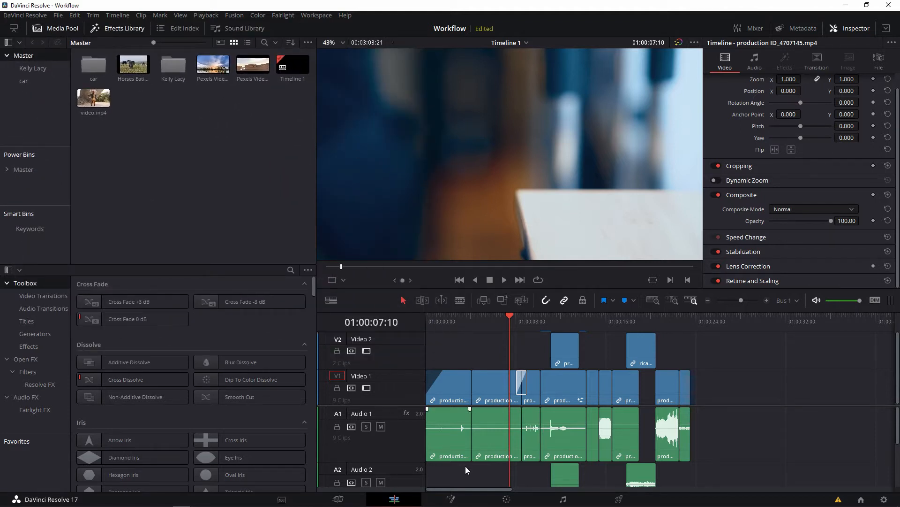
pyautogui.click(339, 499)
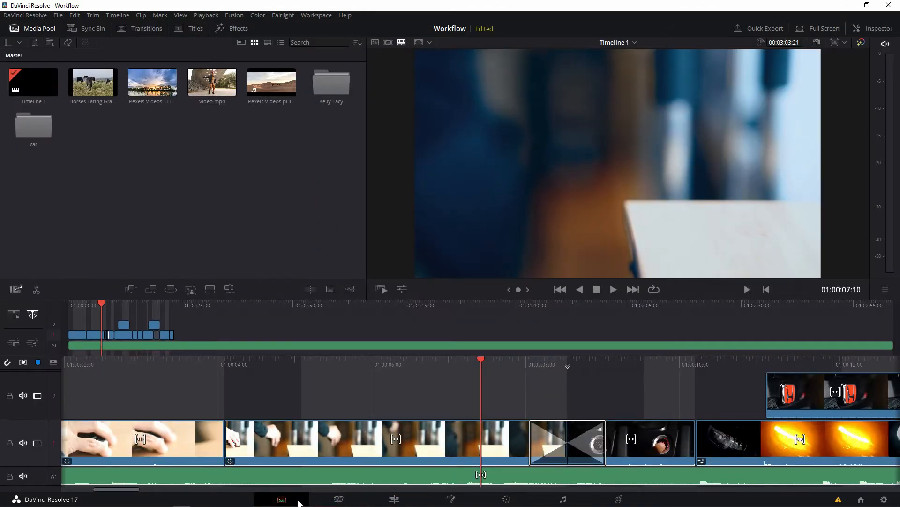
pyautogui.click(299, 503)
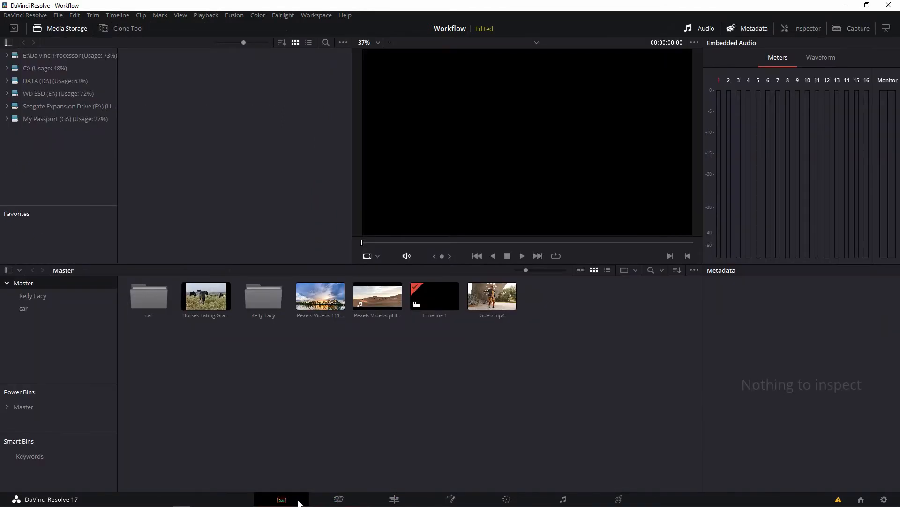
pyautogui.click(449, 500)
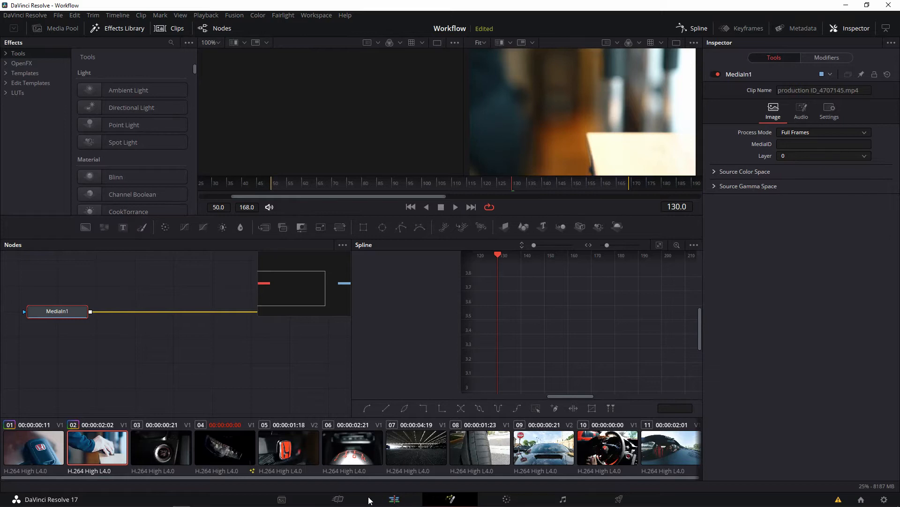
pyautogui.click(390, 500)
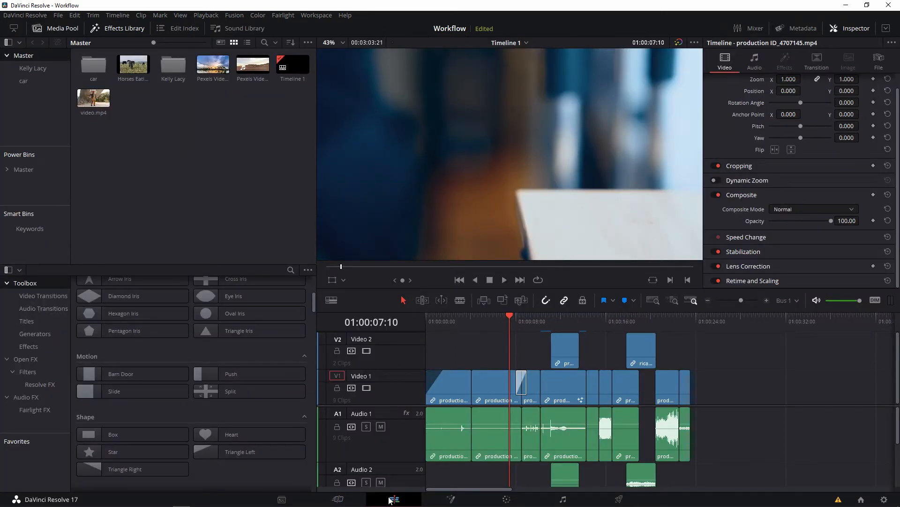
pyautogui.rightClick(210, 136)
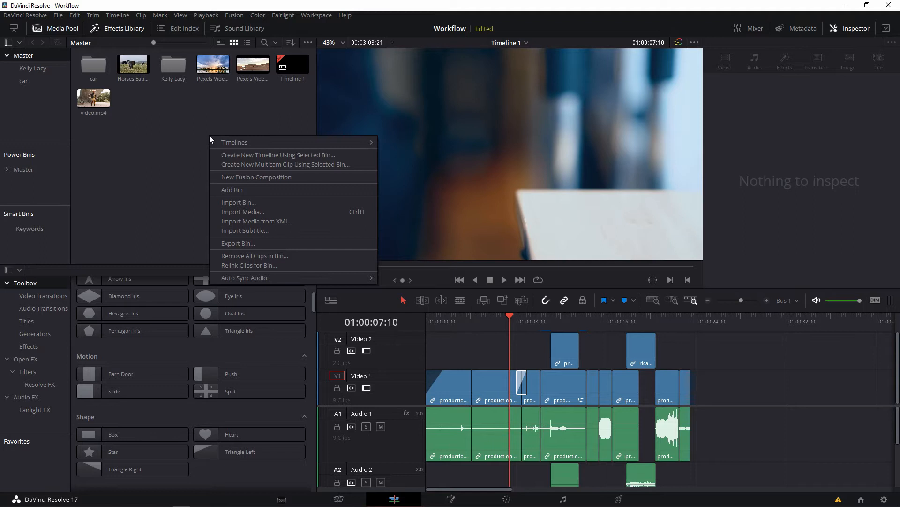
pyautogui.click(233, 212)
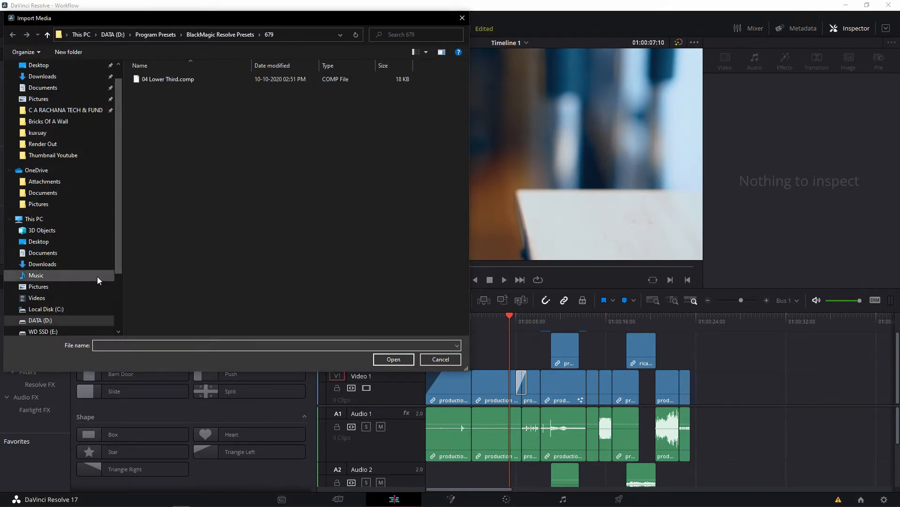
pyautogui.click(86, 319)
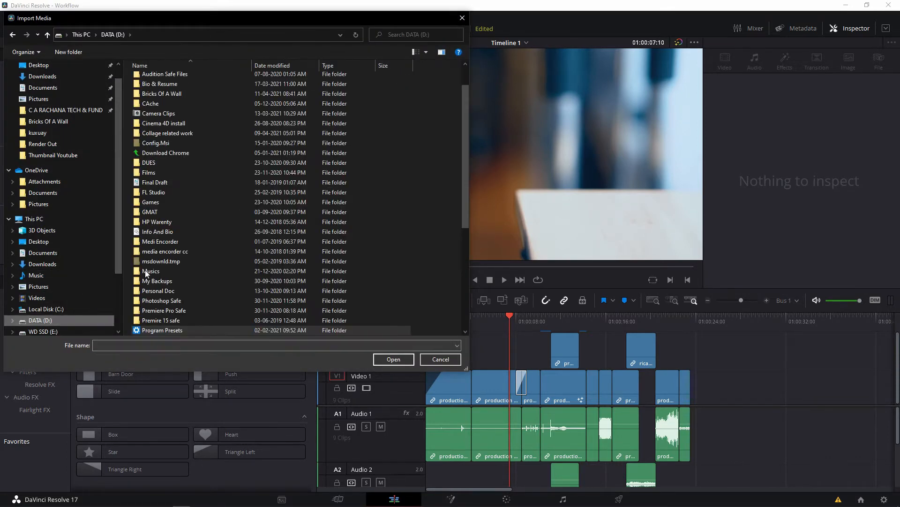
pyautogui.click(462, 19)
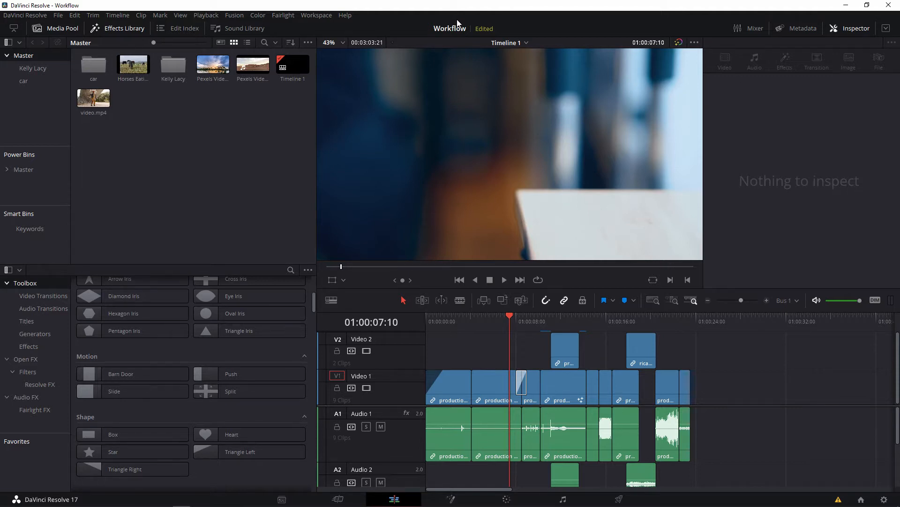
# Switch to File Explorer and import OPTIMIZEMEDIA.mp4 from the Render Out folder into the Master bin.
pyautogui.hotkey('alt', 'Tab')
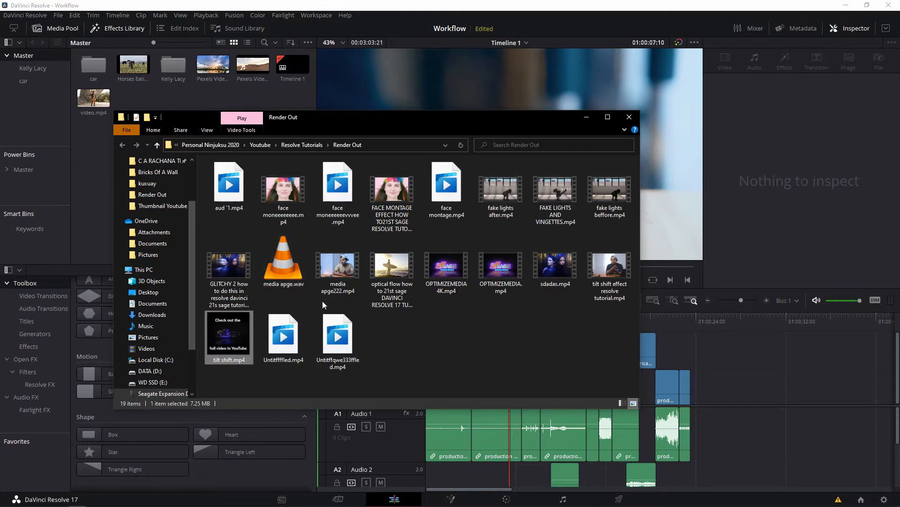
pyautogui.click(502, 269)
pyautogui.moveTo(502, 269); pyautogui.dragTo(251, 99)
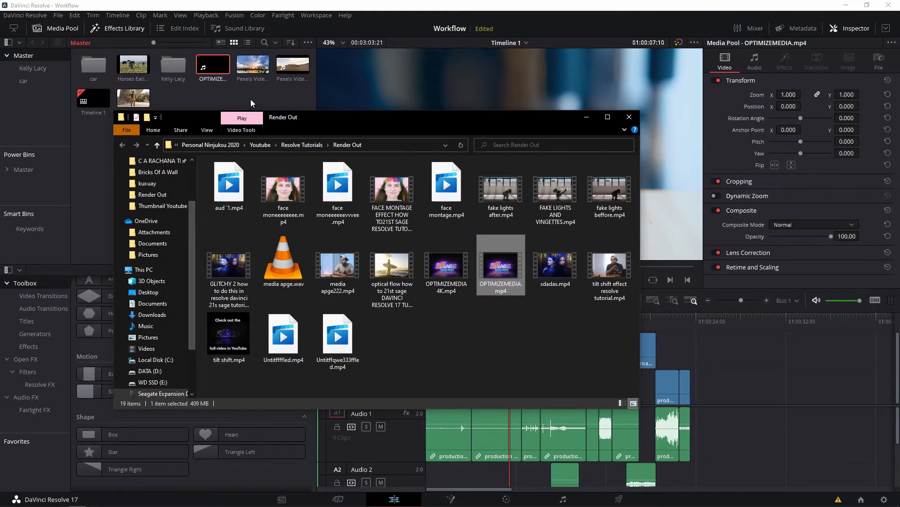
pyautogui.click(250, 98)
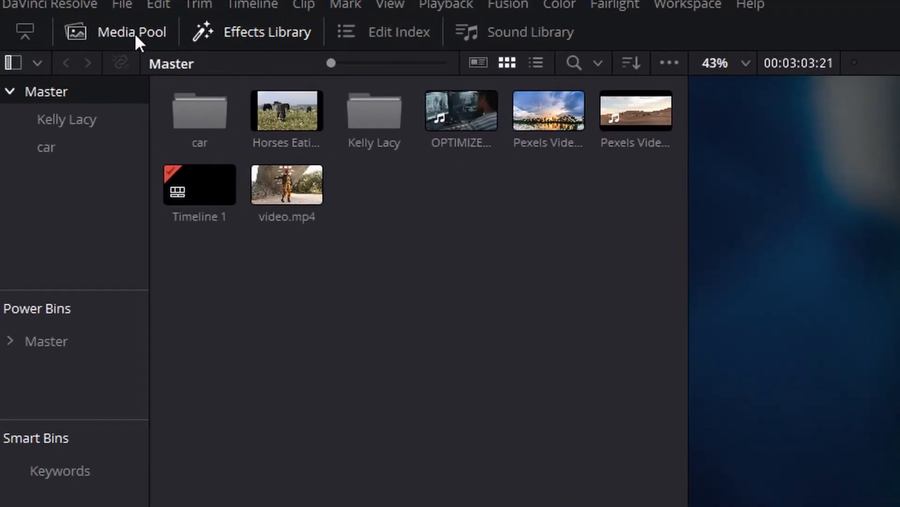
# Hide and restore the Media Pool and the Effects Library in turn.
pyautogui.click(135, 32)
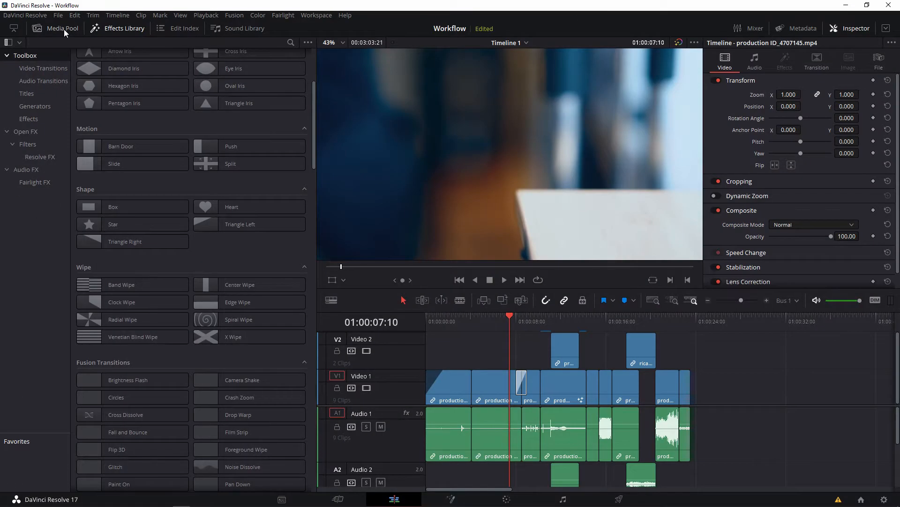
pyautogui.click(64, 30)
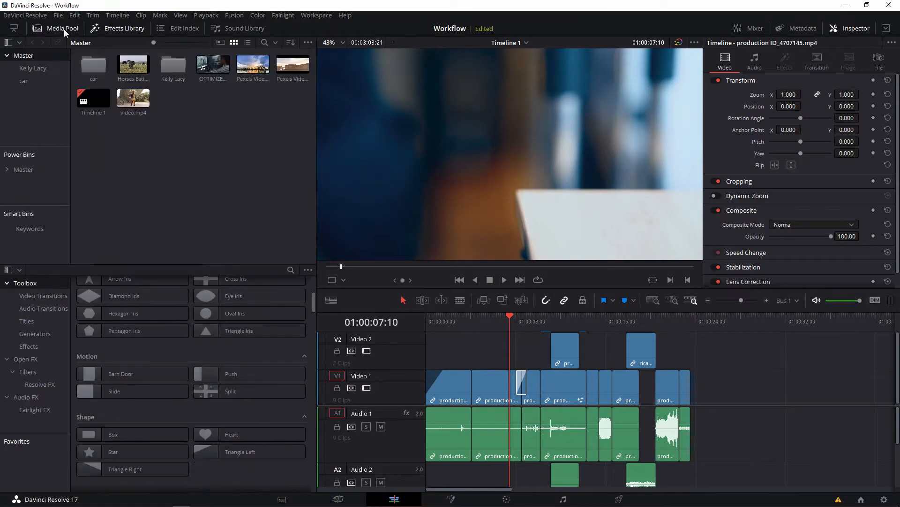
pyautogui.click(111, 30)
pyautogui.click(111, 30)
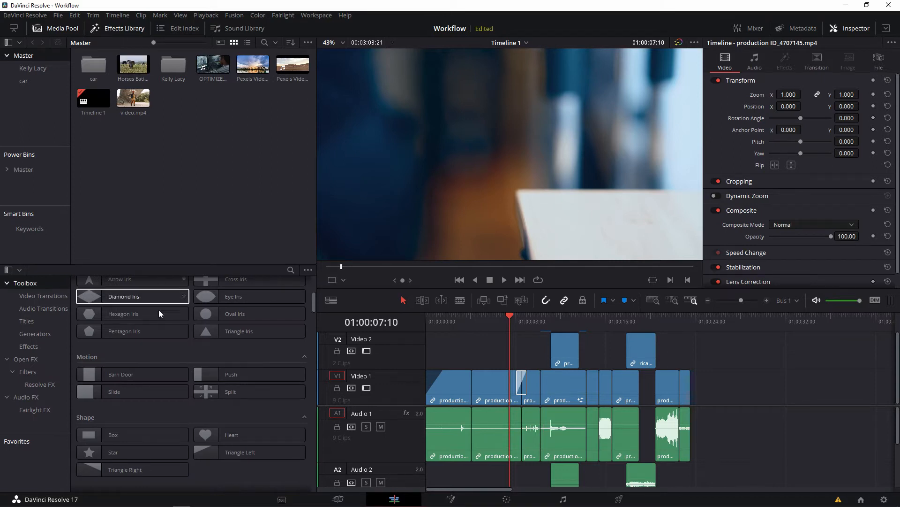
# Apply the Eye Iris video transition to the start of the first clip on Video 1 and play it back.
pyautogui.scroll(5, 170, 325)
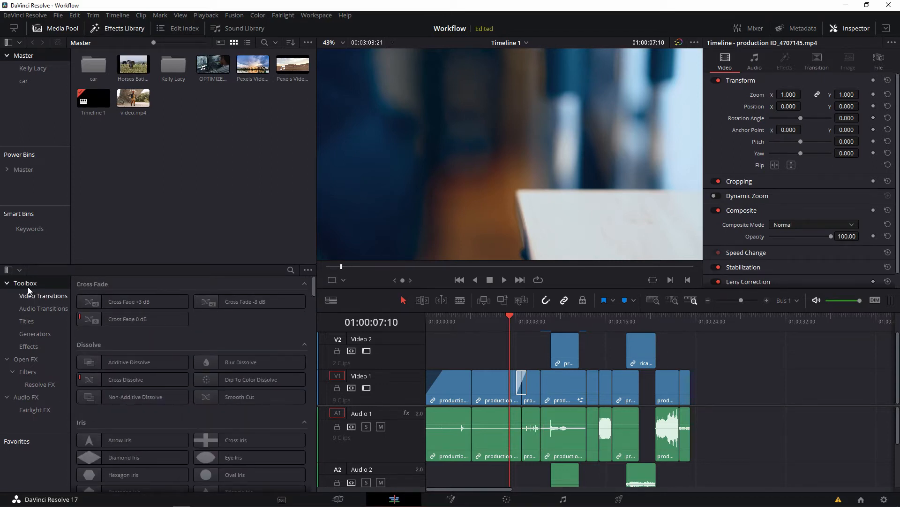
pyautogui.click(31, 297)
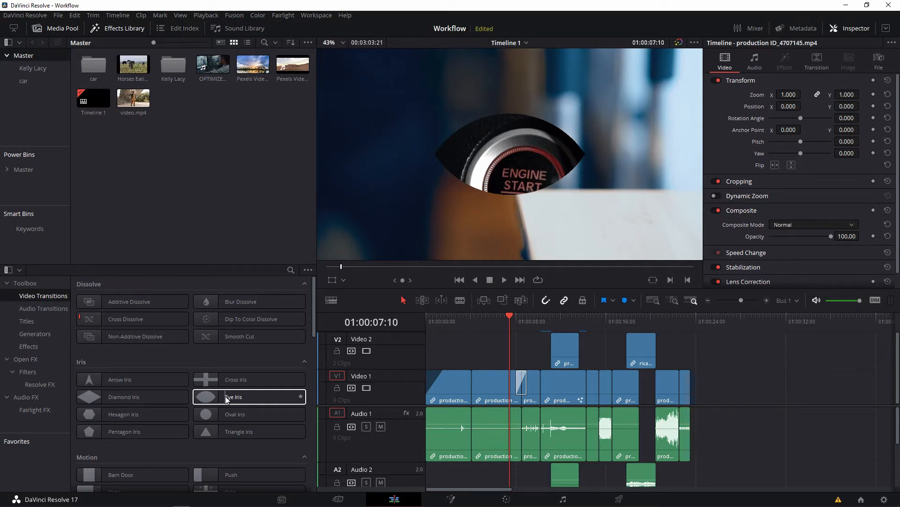
pyautogui.moveTo(220, 396); pyautogui.dragTo(462, 390)
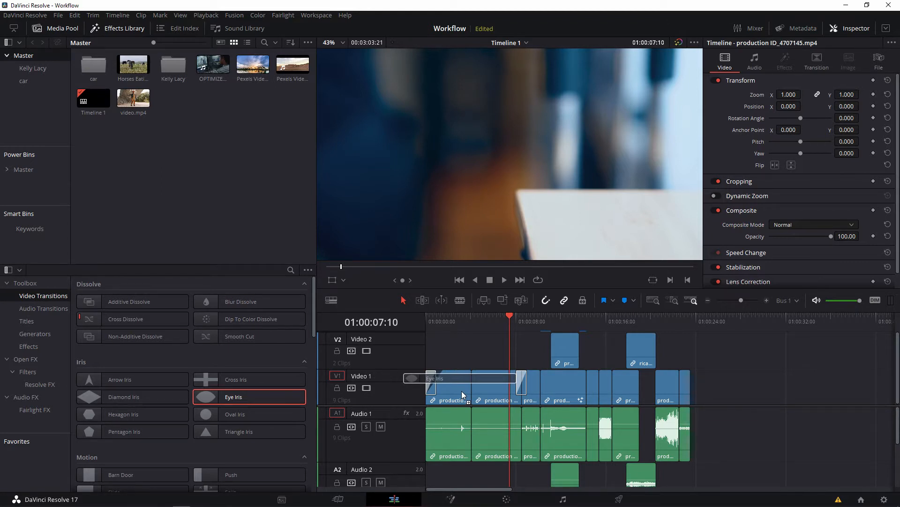
pyautogui.moveTo(462, 391); pyautogui.dragTo(461, 390)
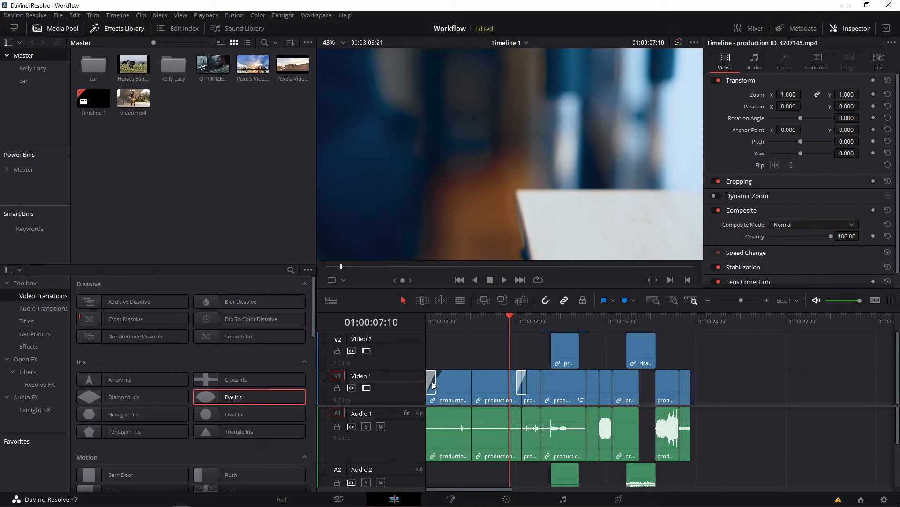
pyautogui.click(427, 322)
pyautogui.press('space')
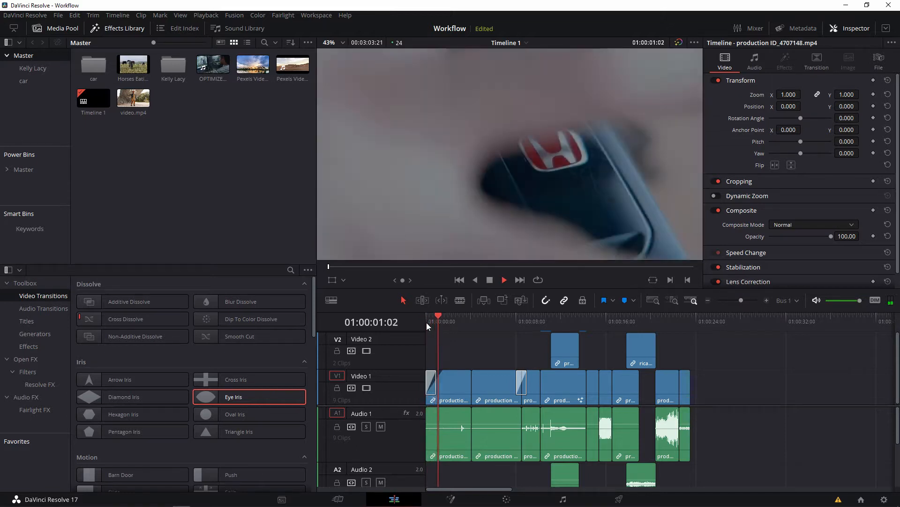
pyautogui.click(426, 323)
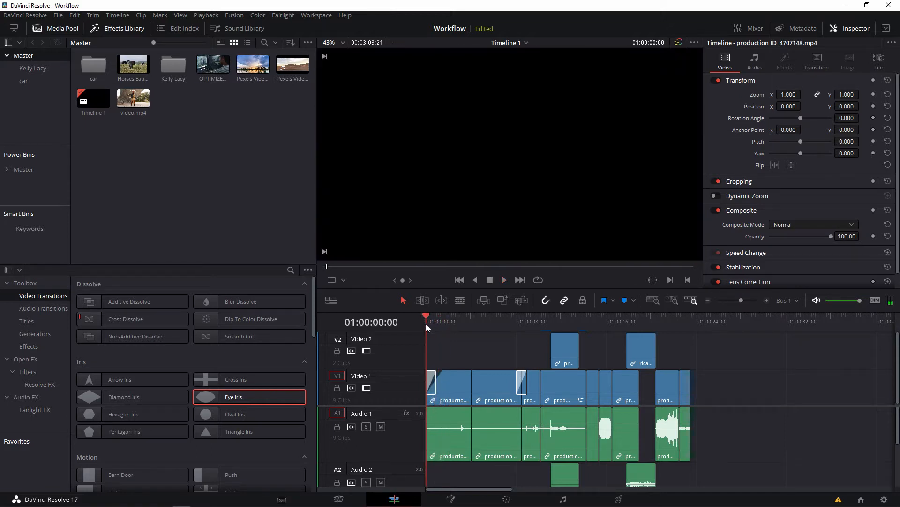
# Set the border of the Eye Iris transition on the first clip to about 69.12 and preview it.
pyautogui.click(434, 386)
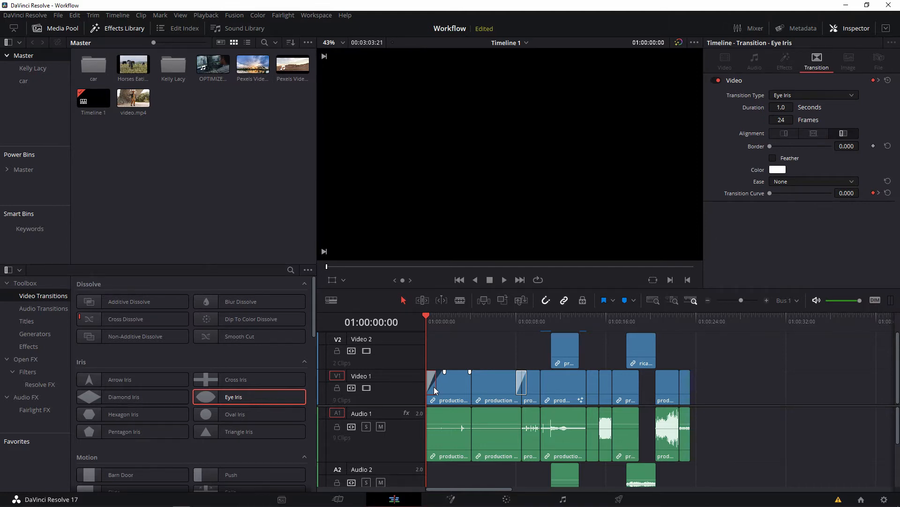
pyautogui.click(849, 29)
pyautogui.click(849, 29)
pyautogui.click(772, 147)
pyautogui.moveTo(771, 146); pyautogui.dragTo(779, 146)
pyautogui.press('space')
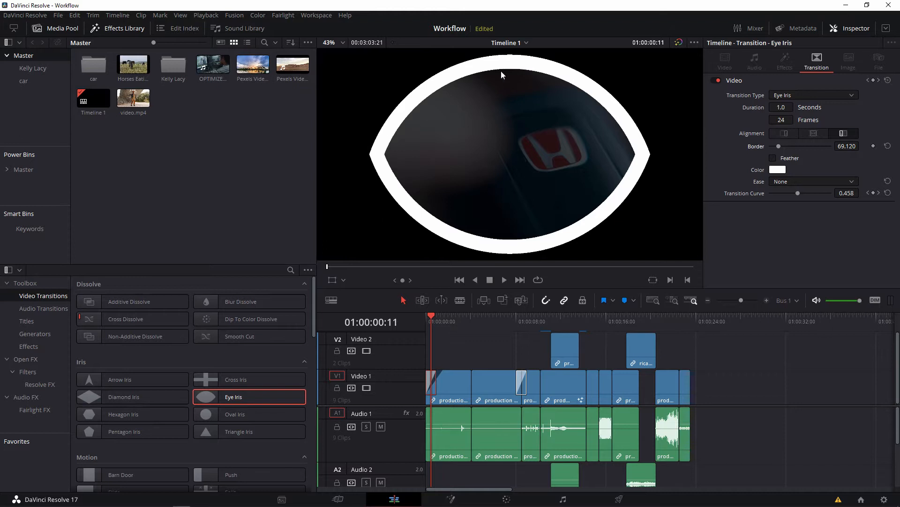
pyautogui.moveTo(779, 146)
pyautogui.mouseDown()
pyautogui.moveTo(793, 147)
pyautogui.moveTo(779, 146)
pyautogui.mouseUp()
# Try the Feather option on the transition's border and inspect the border color choices without picking one.
pyautogui.click(773, 158)
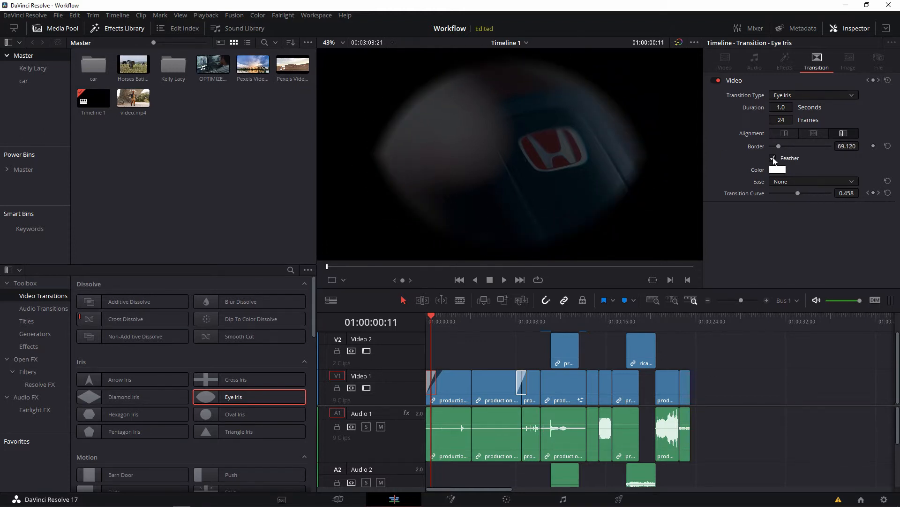
pyautogui.click(773, 158)
pyautogui.click(778, 169)
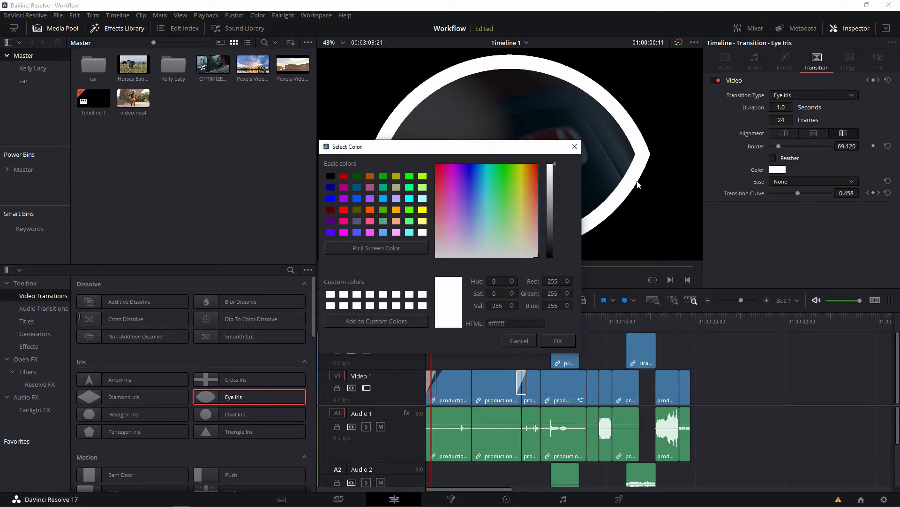
pyautogui.click(575, 150)
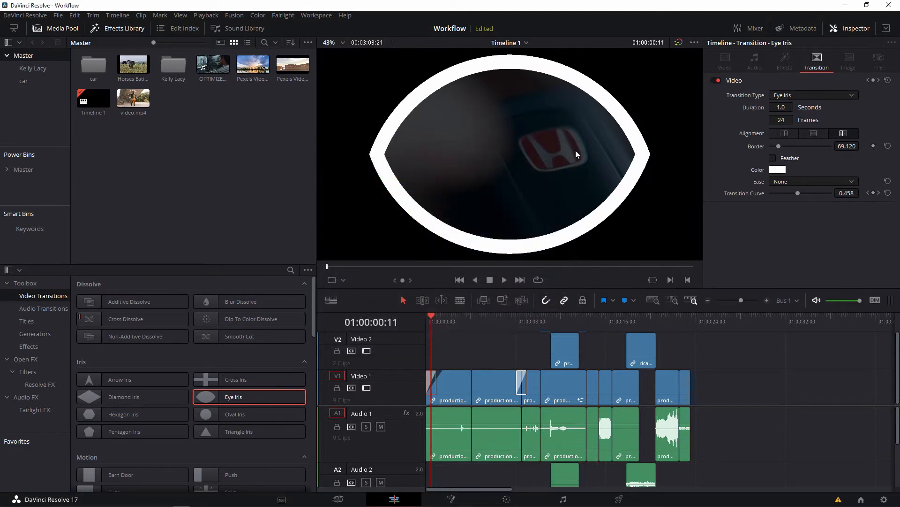
# Set the Eye Iris transition's Ease to In & Out and play it from the timeline start.
pyautogui.click(775, 183)
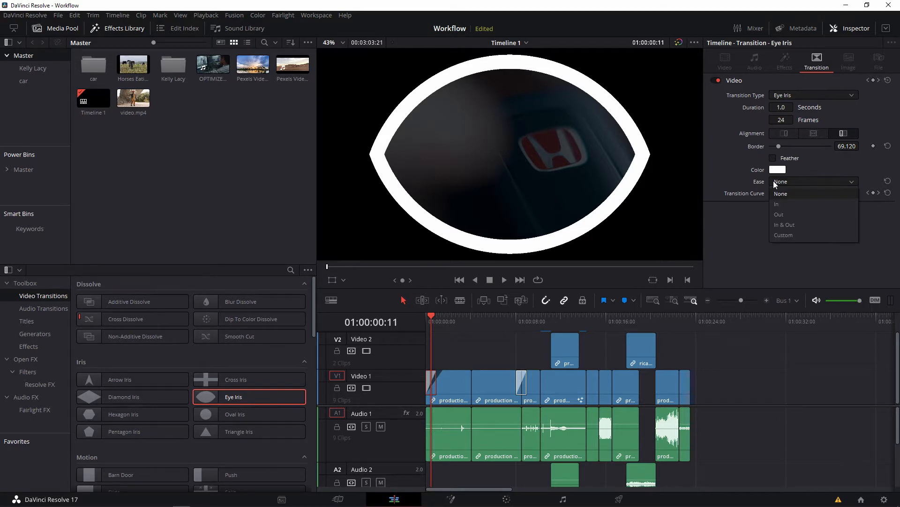
pyautogui.click(779, 226)
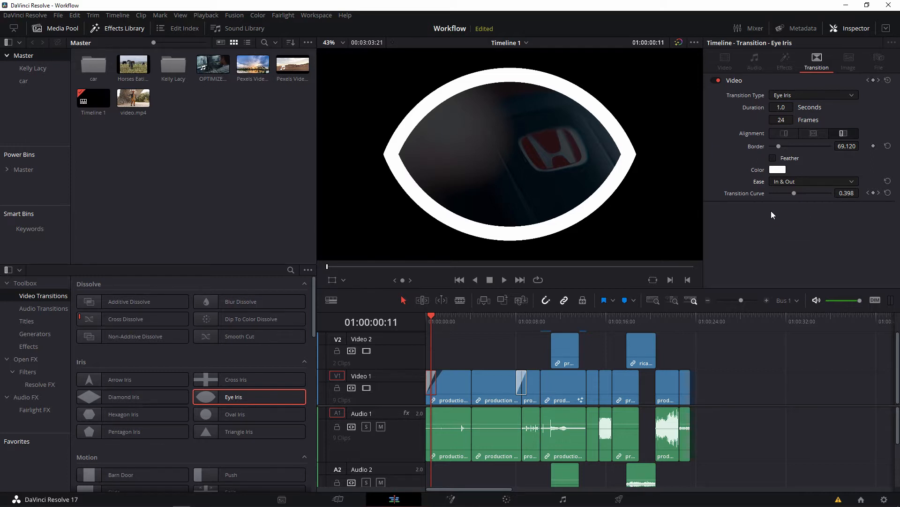
pyautogui.click(788, 183)
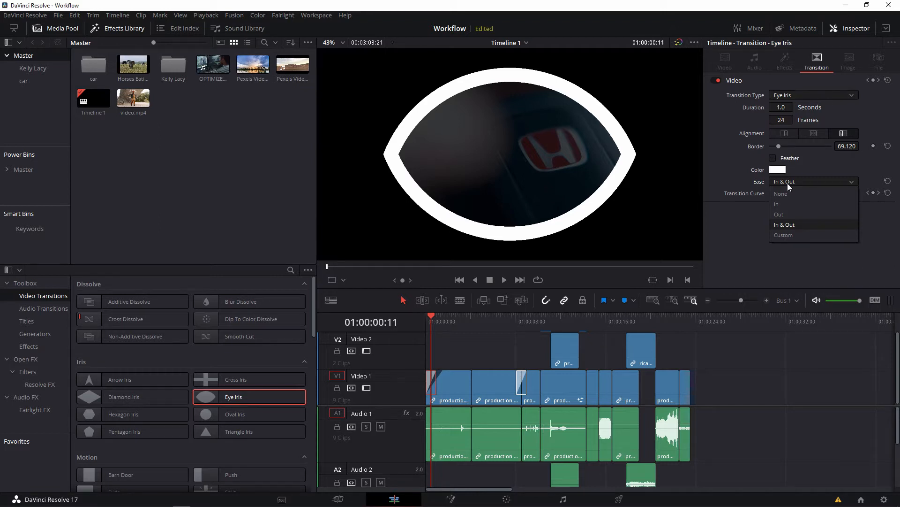
pyautogui.click(787, 183)
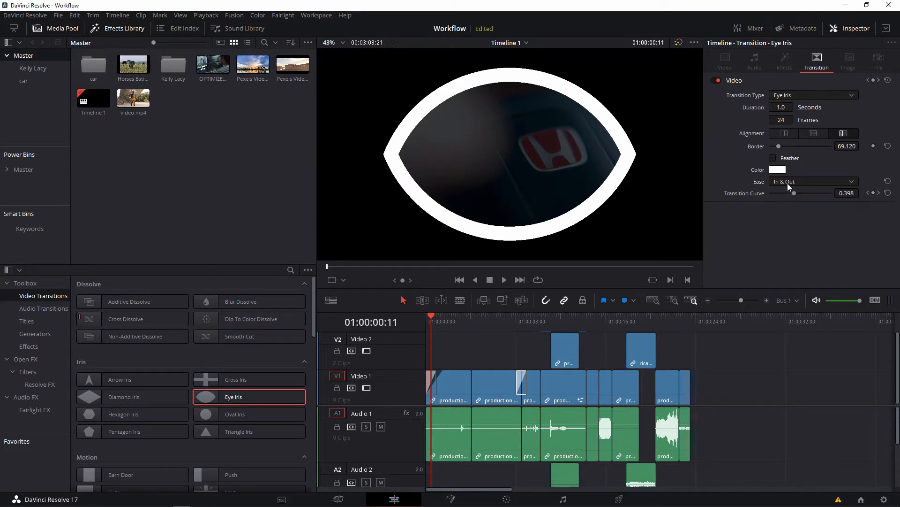
pyautogui.moveTo(429, 320); pyautogui.dragTo(415, 314)
pyautogui.press('space')
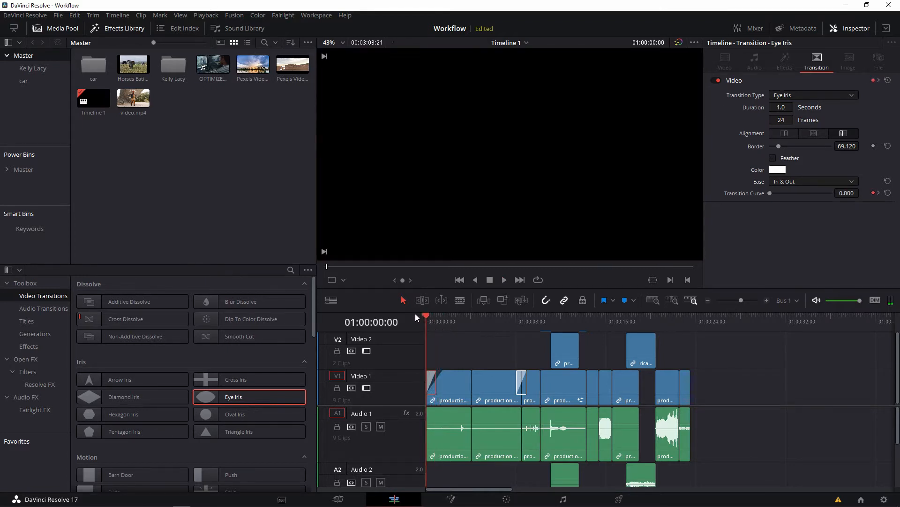
pyautogui.press('space')
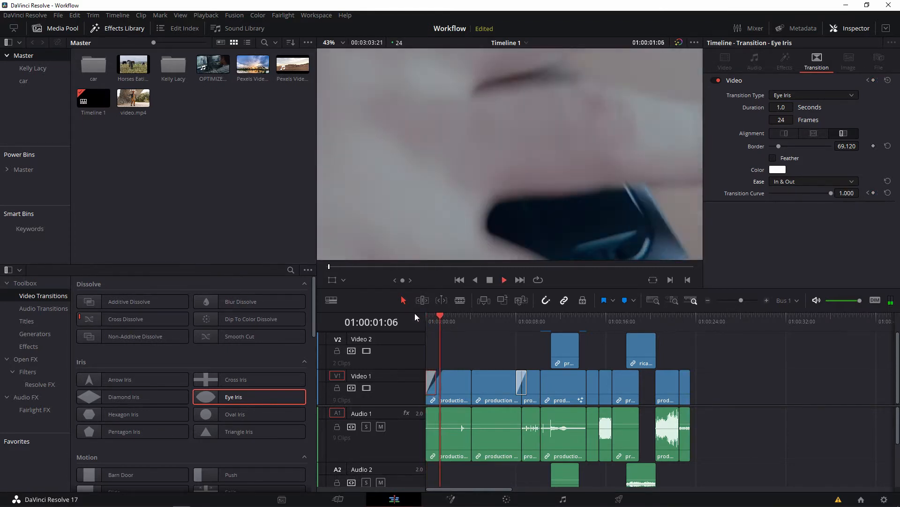
pyautogui.press('space')
# Compare playback of the transition with Ease set to None, and return the Ease to In & Out.
pyautogui.click(810, 182)
pyautogui.click(803, 193)
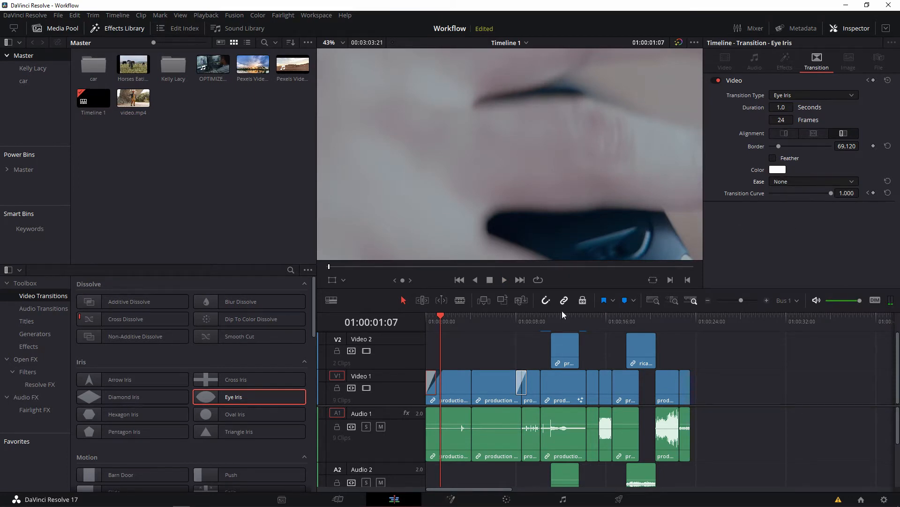
pyautogui.moveTo(440, 322); pyautogui.dragTo(404, 325)
pyautogui.press('space')
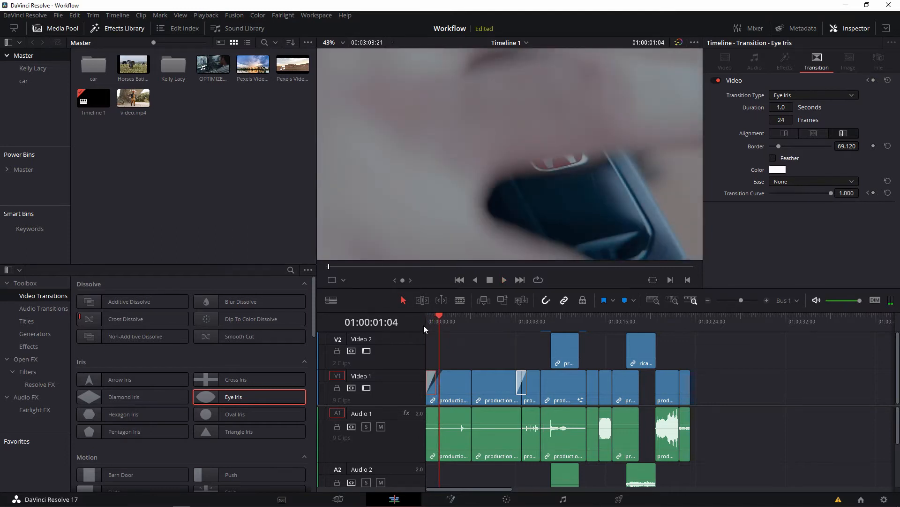
pyautogui.click(809, 182)
pyautogui.click(802, 226)
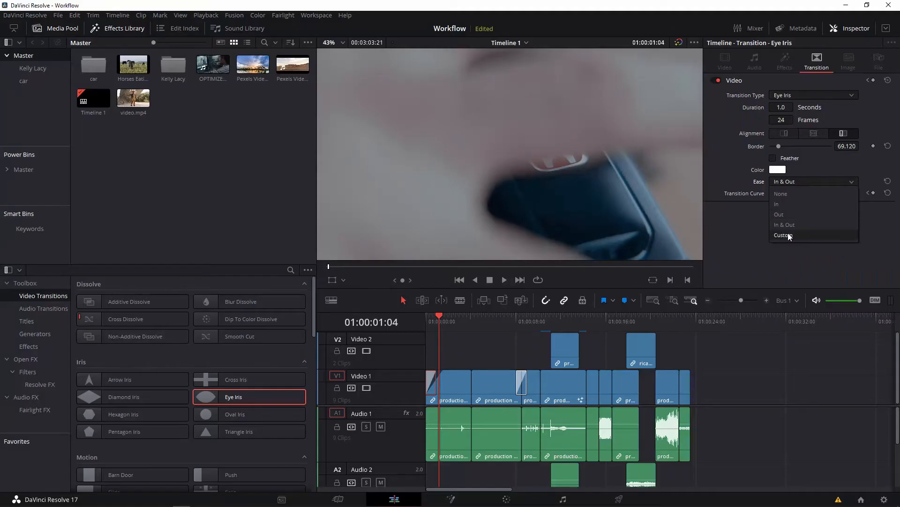
# Set the Eye Iris transition's Ease to Custom, adjust its Transition Curve, and set the duration to 2.5 seconds.
pyautogui.click(785, 214)
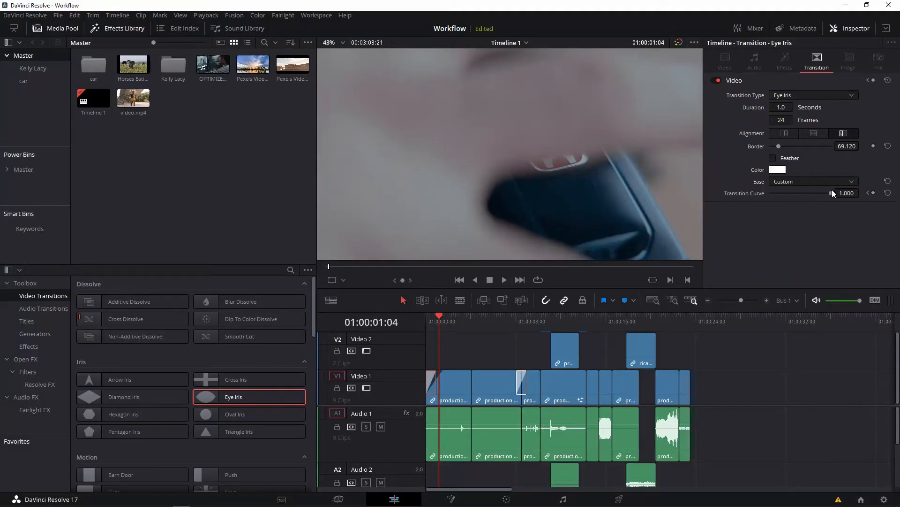
pyautogui.moveTo(832, 193); pyautogui.dragTo(812, 213)
pyautogui.moveTo(785, 108); pyautogui.dragTo(803, 107)
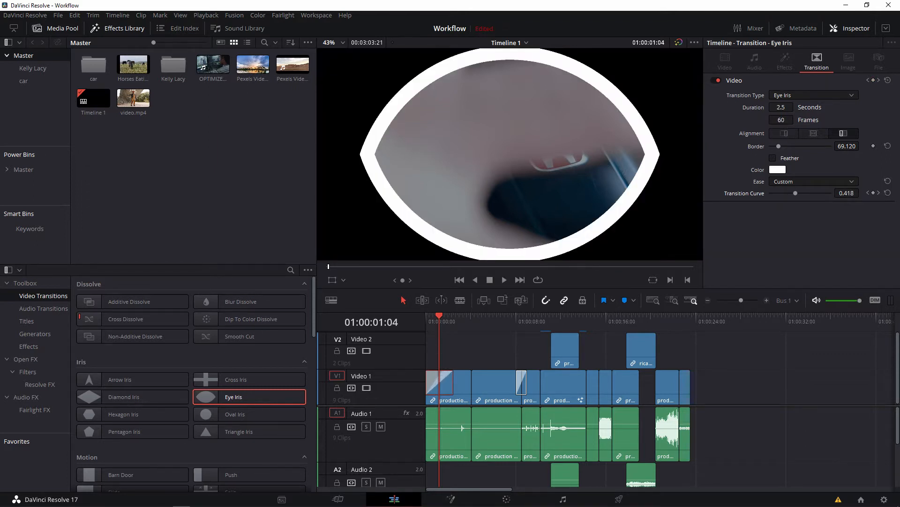
# Look over the transition types without picking one, and trim the Eye Iris transition on the timeline to about 1.2 seconds.
pyautogui.click(798, 94)
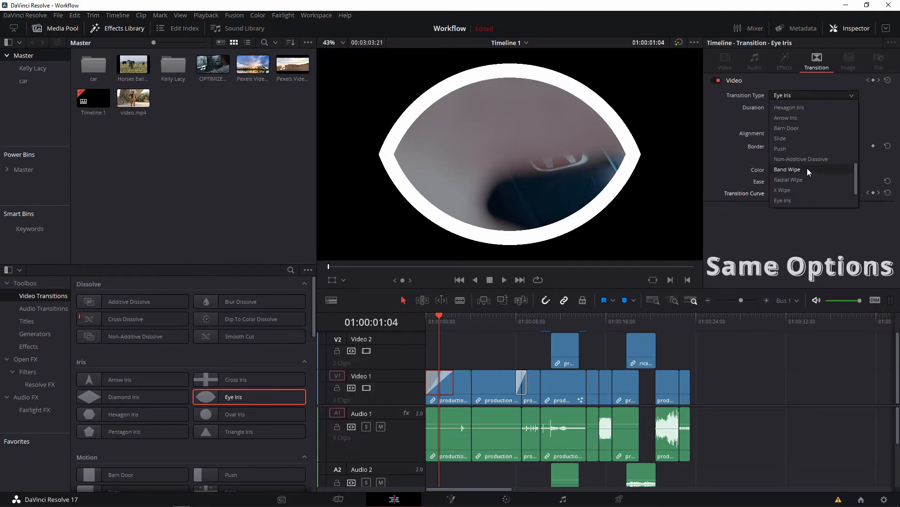
pyautogui.click(459, 351)
pyautogui.click(440, 390)
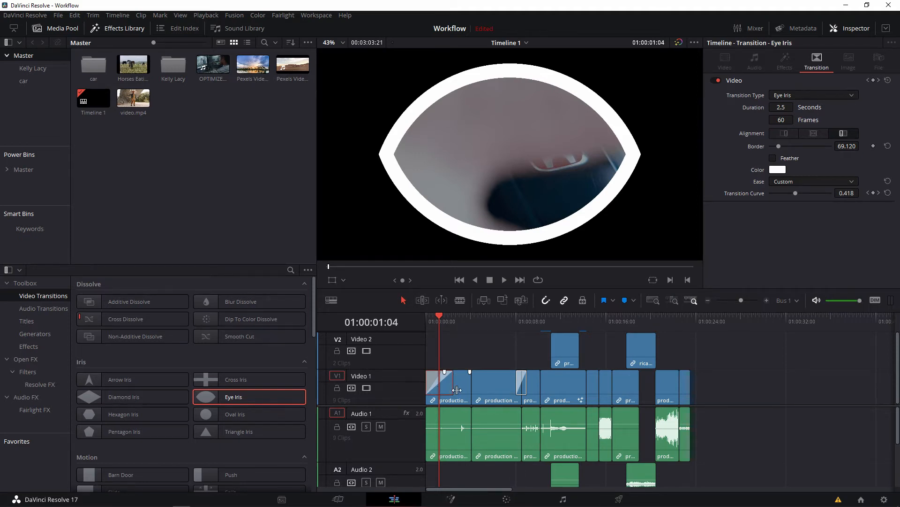
pyautogui.moveTo(458, 389); pyautogui.dragTo(436, 354)
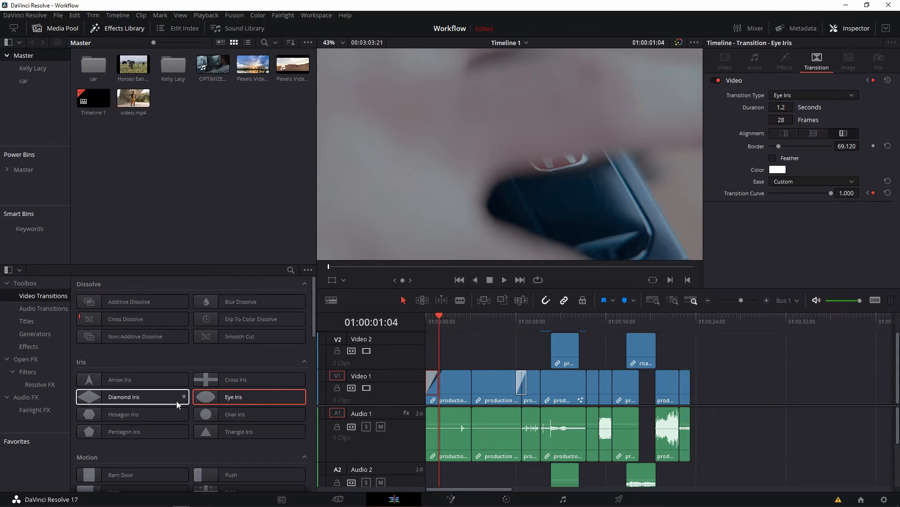
# Find Zoom In and Out among the Fusion transitions and apply it centred on the cut between the first two Video 1 clips.
pyautogui.scroll(-6, 175, 401)
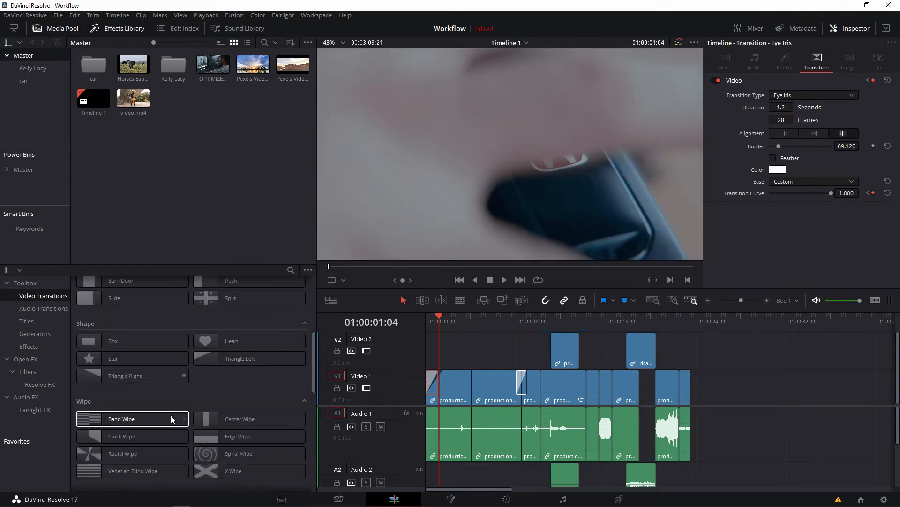
pyautogui.scroll(-5, 169, 414)
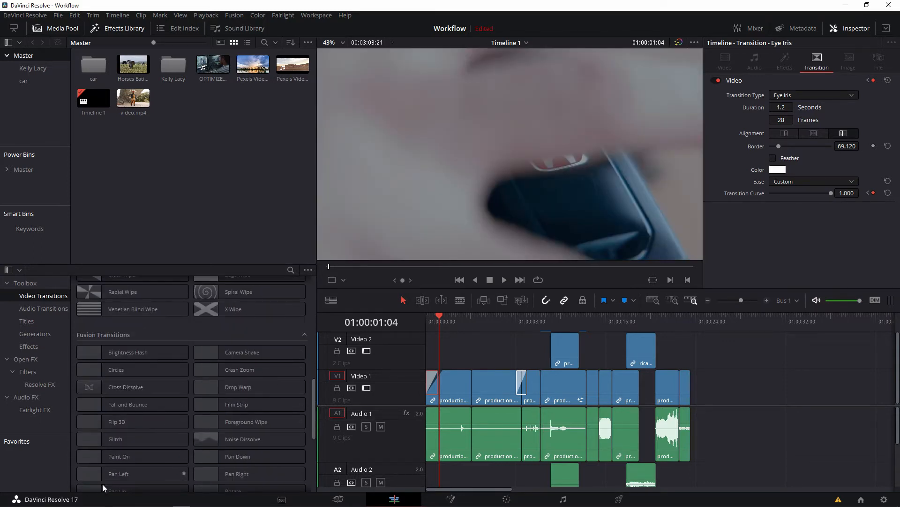
pyautogui.scroll(-3, 215, 454)
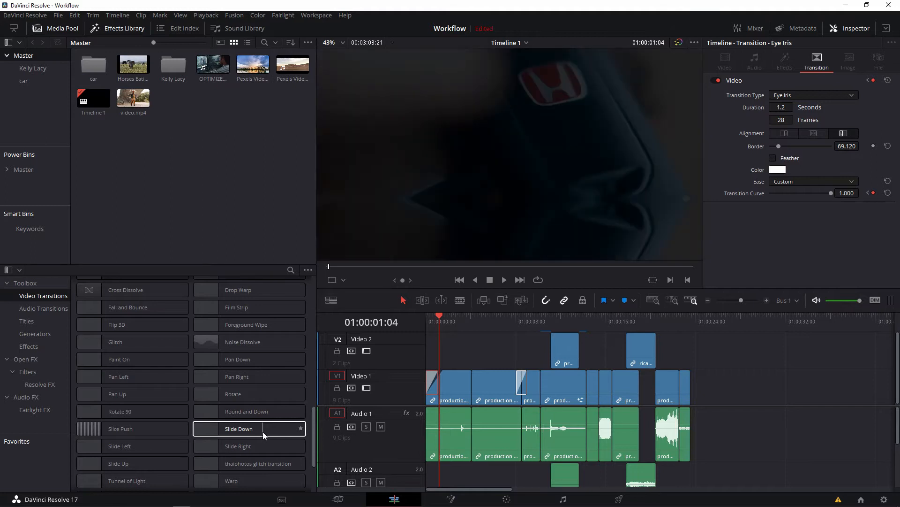
pyautogui.scroll(-3, 162, 434)
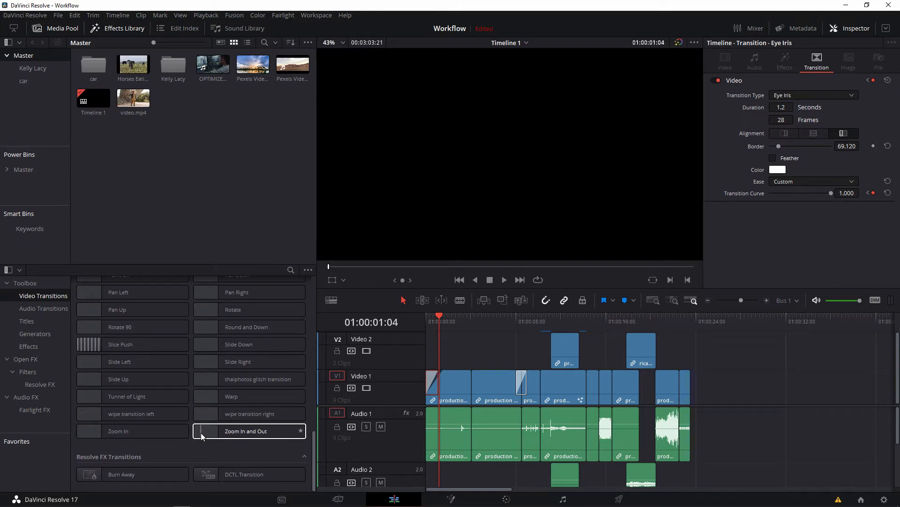
pyautogui.moveTo(202, 433); pyautogui.dragTo(489, 397)
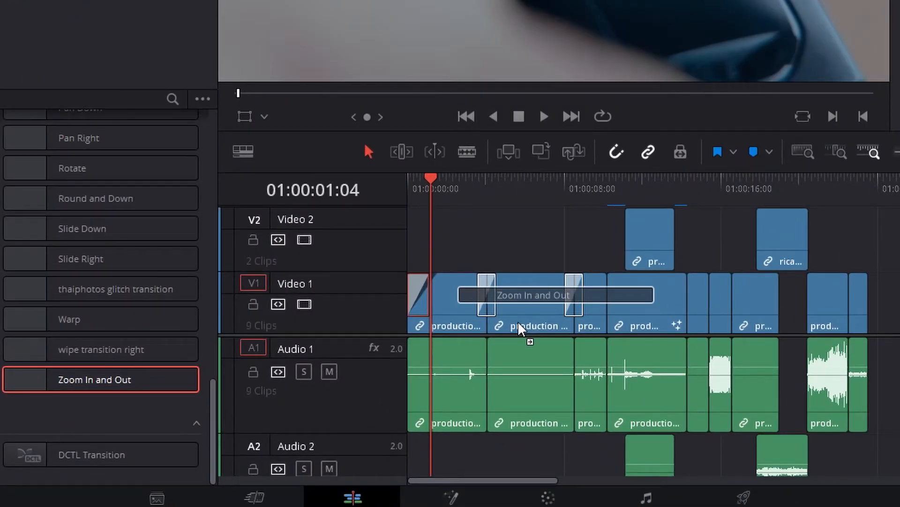
pyautogui.moveTo(518, 321); pyautogui.dragTo(518, 321)
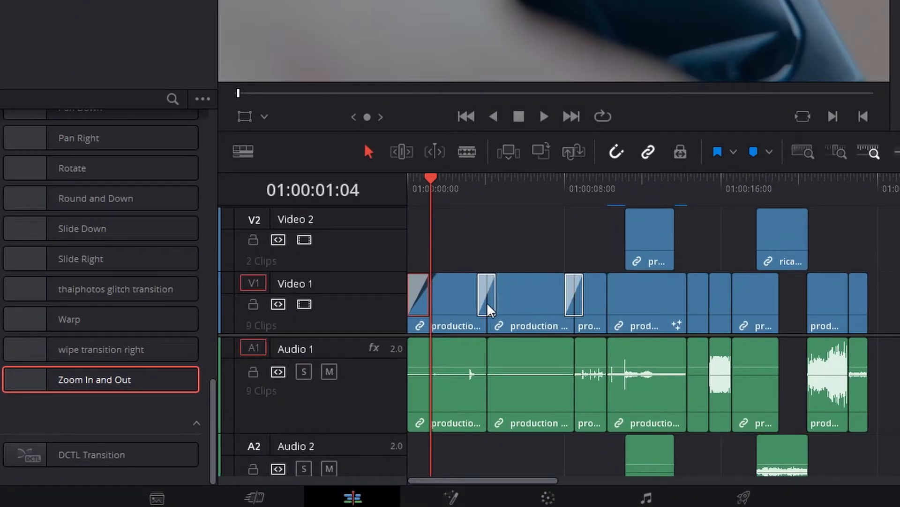
# Examine up close how the Zoom In and Out transition spans the first two clips, selecting it and each clip.
pyautogui.click(482, 199)
pyautogui.hotkey('ctrl', '=')
pyautogui.hotkey('ctrl', '=')
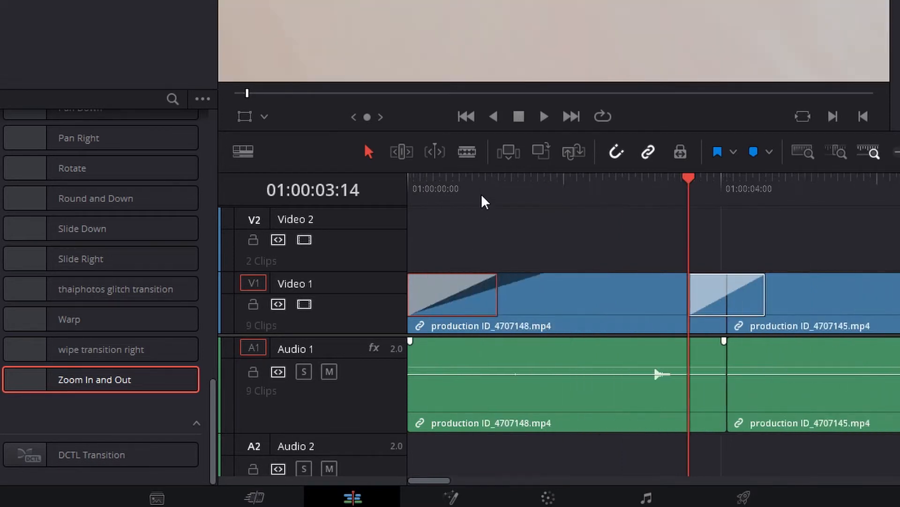
pyautogui.hotkey('ctrl', '=')
pyautogui.click(873, 309)
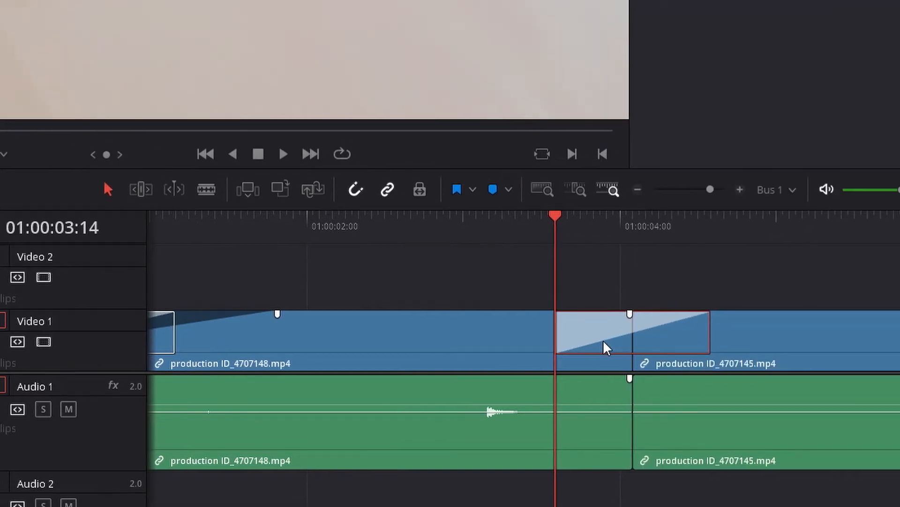
pyautogui.click(453, 341)
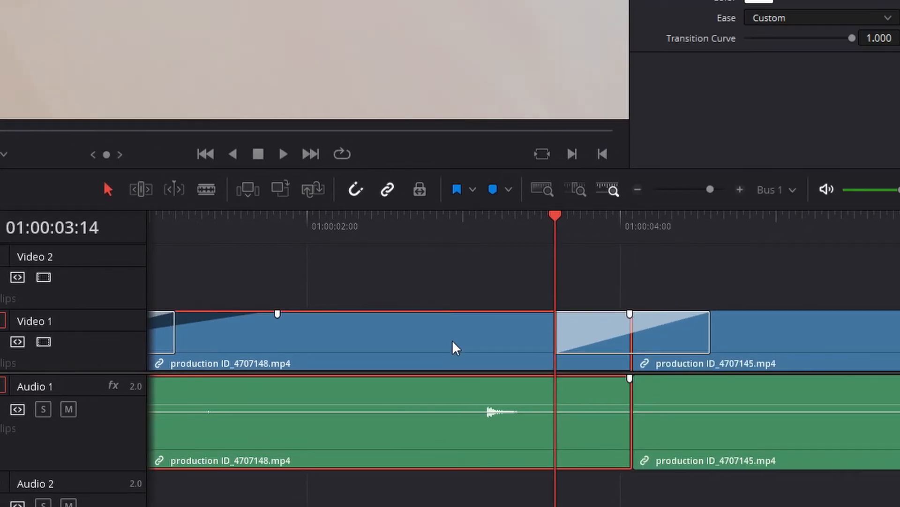
pyautogui.click(824, 337)
pyautogui.click(595, 336)
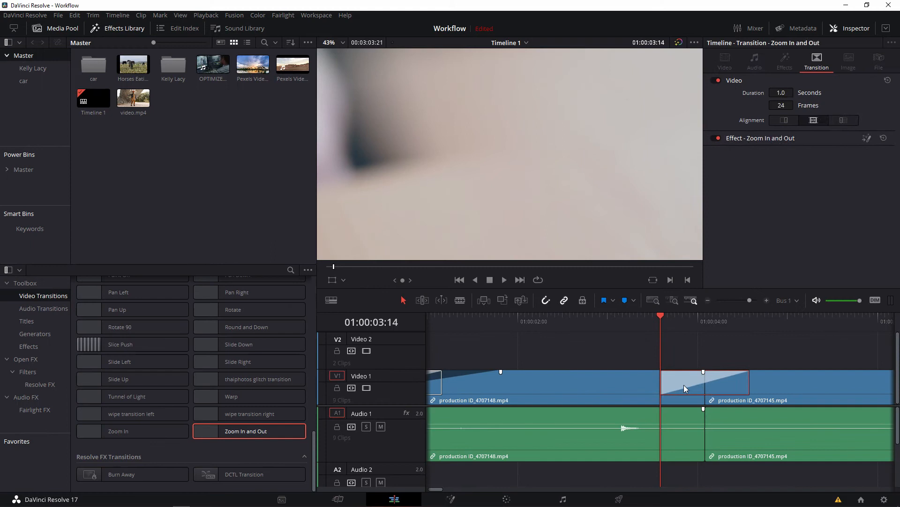
# Delete the centred transition, reapply Zoom In and Out at the end of the first clip, and inspect it beside both clips.
pyautogui.press('Delete')
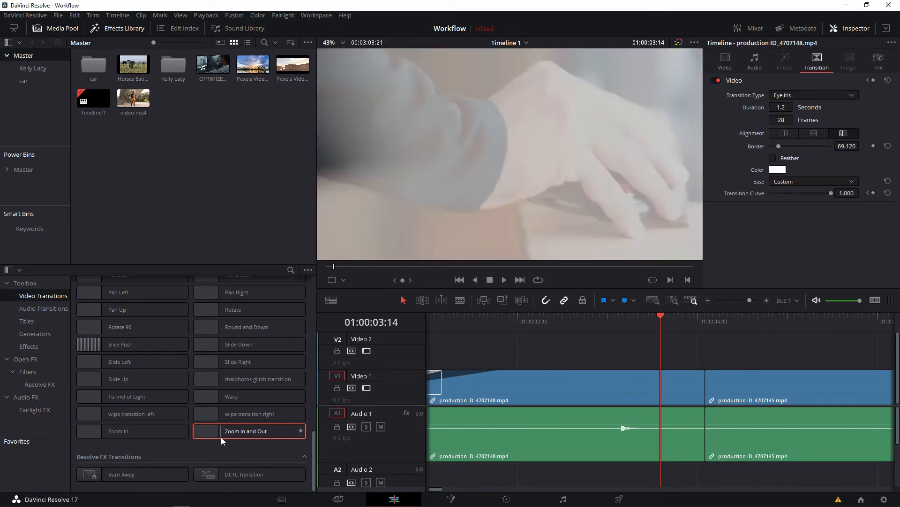
pyautogui.moveTo(221, 436); pyautogui.dragTo(753, 404)
pyautogui.moveTo(692, 319); pyautogui.dragTo(676, 327)
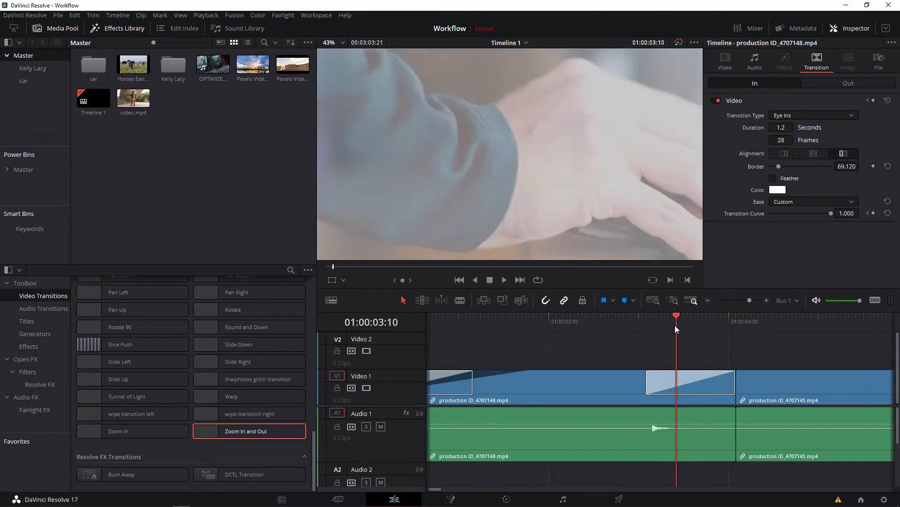
pyautogui.click(674, 387)
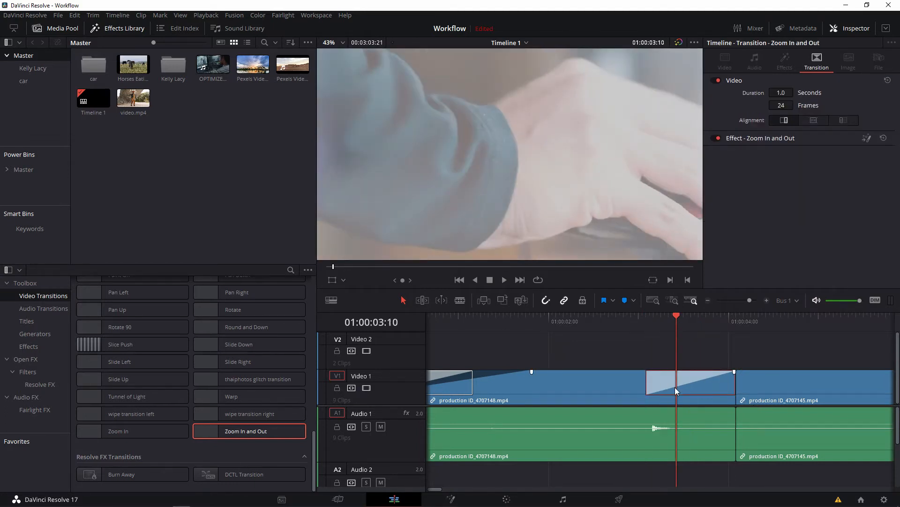
pyautogui.click(586, 391)
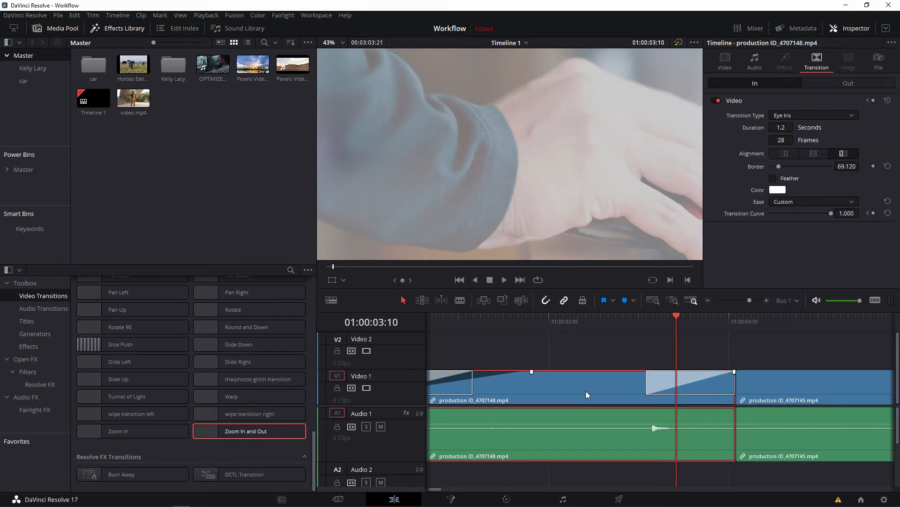
pyautogui.click(797, 401)
# Play and scrub through the end-aligned Zoom In and Out transition on the first clip.
pyautogui.click(598, 328)
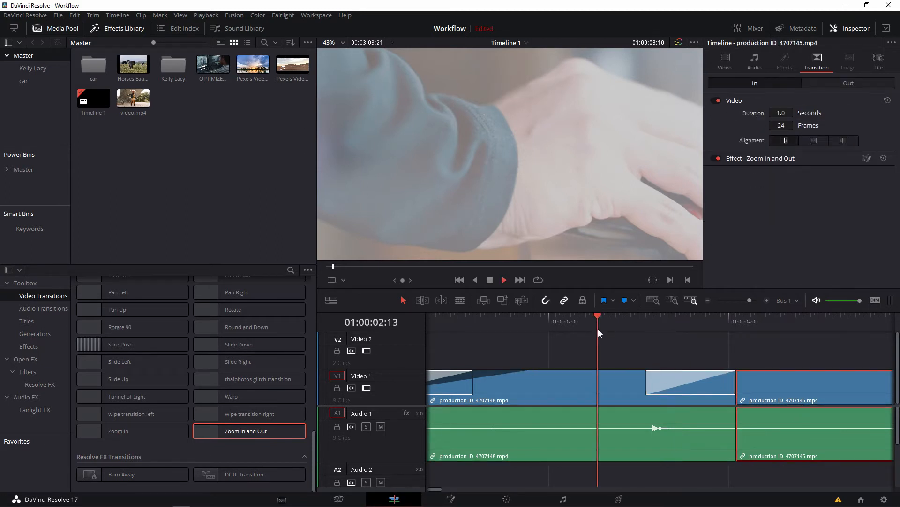
pyautogui.click(589, 326)
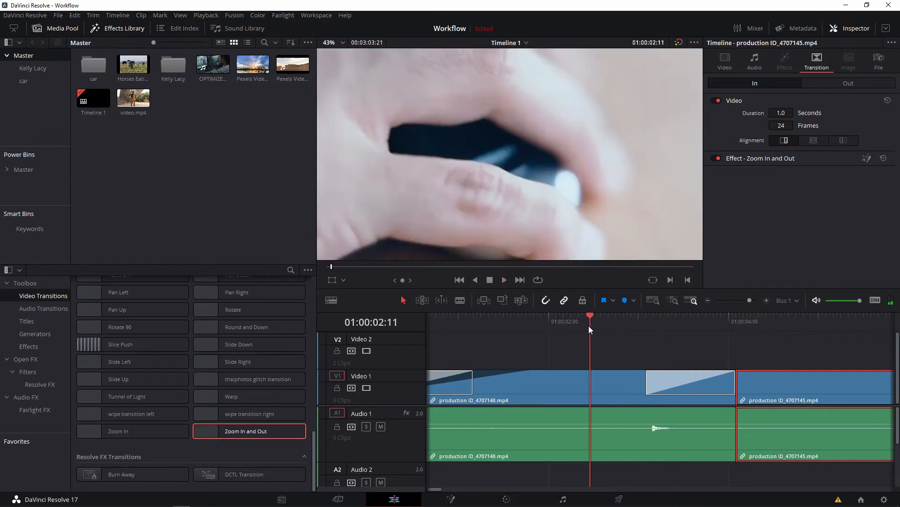
pyautogui.press('space')
pyautogui.click(620, 333)
pyautogui.moveTo(610, 323); pyautogui.dragTo(698, 328)
# Replace the end-aligned transition with Zoom In and Out centred on the cut between the first two clips, and play it.
pyautogui.click(695, 384)
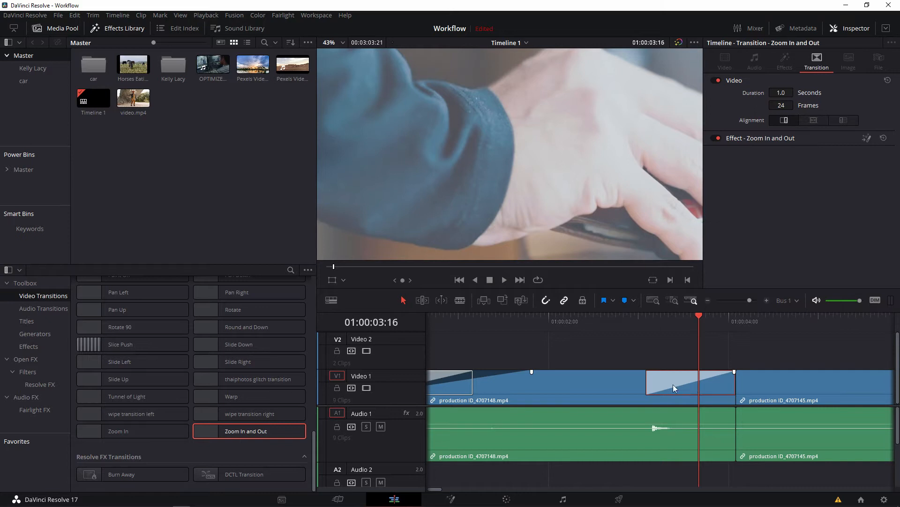
pyautogui.press('Delete')
pyautogui.moveTo(235, 432); pyautogui.dragTo(796, 393)
pyautogui.click(718, 387)
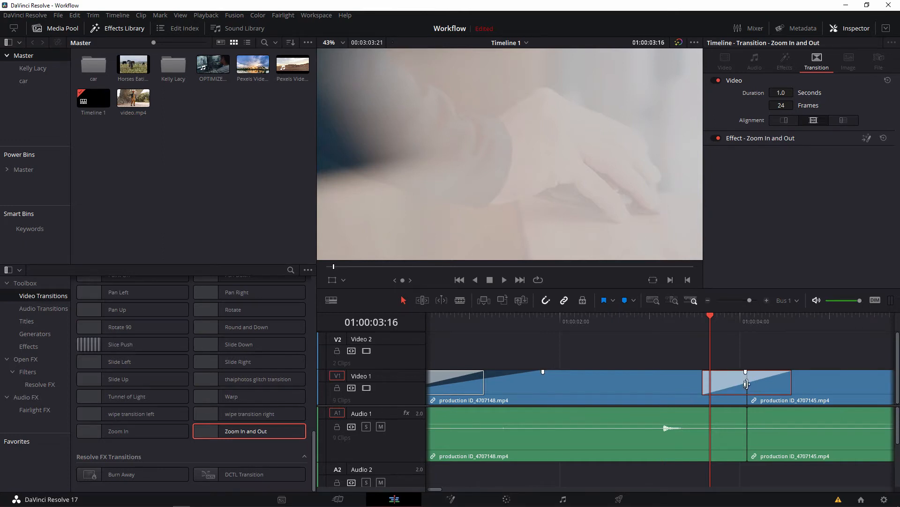
pyautogui.click(656, 323)
pyautogui.press('space')
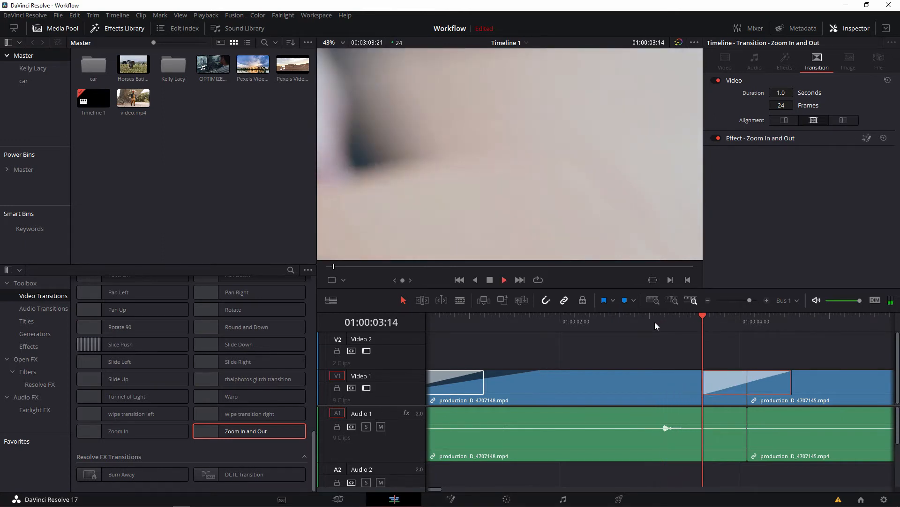
pyautogui.press('space')
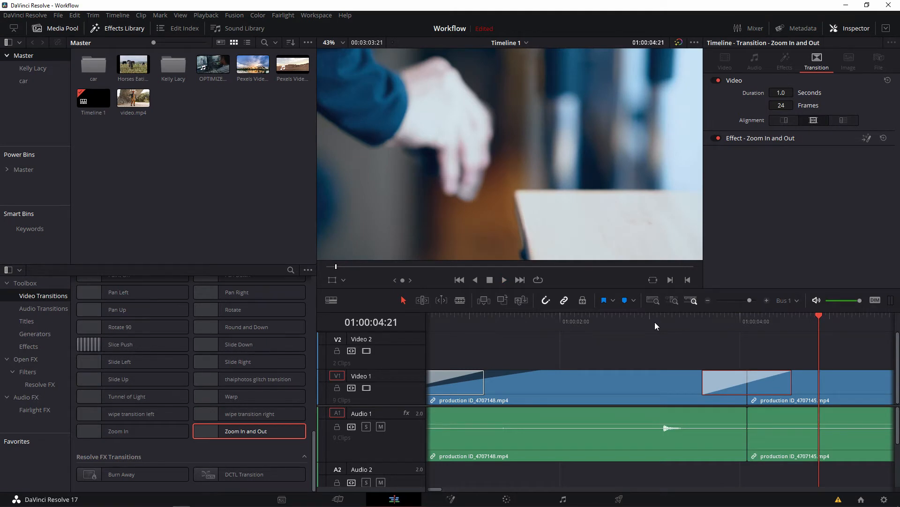
pyautogui.scroll(5, 140, 369)
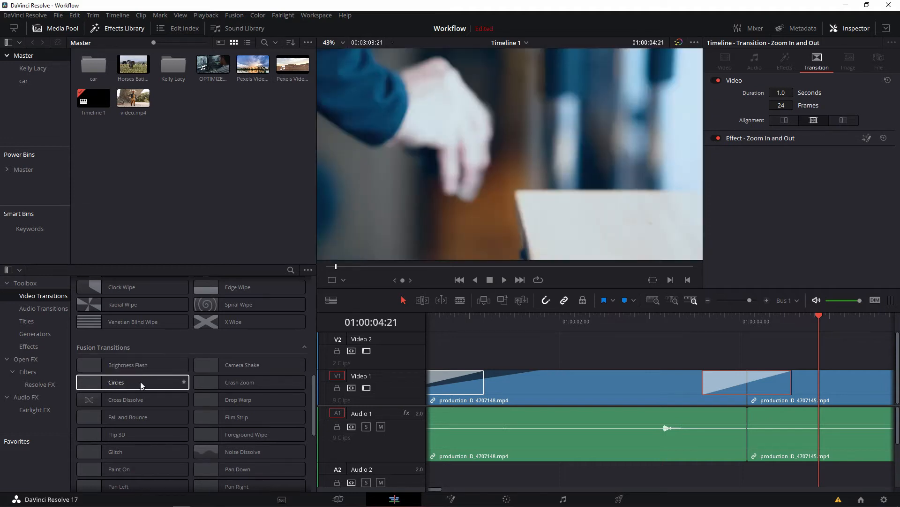
pyautogui.scroll(-6, 139, 381)
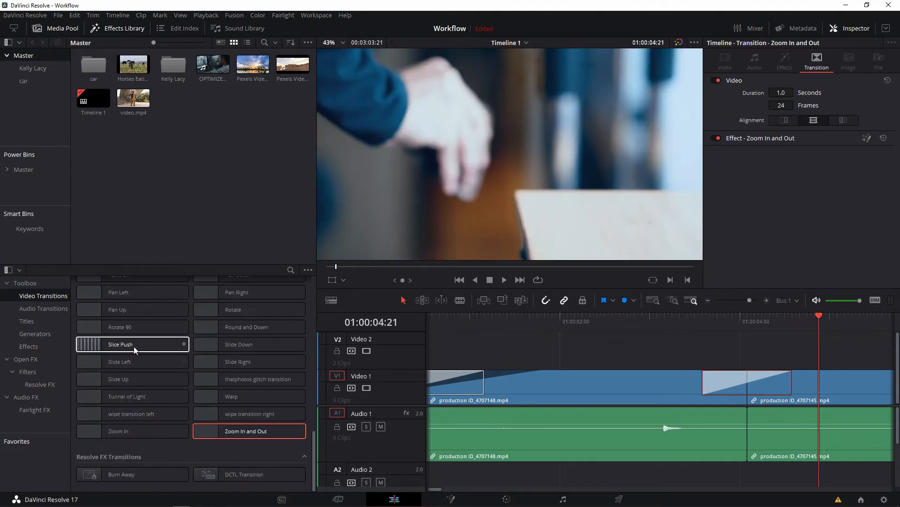
pyautogui.scroll(1, 220, 328)
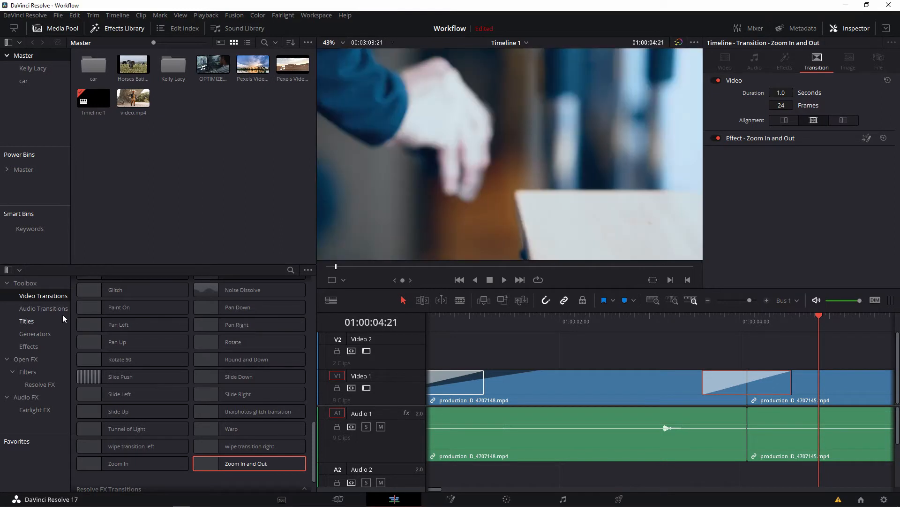
# Apply the Cross Fade 0 dB audio transition to the cut between the first two Audio 1 clips and scrub through it.
pyautogui.click(43, 309)
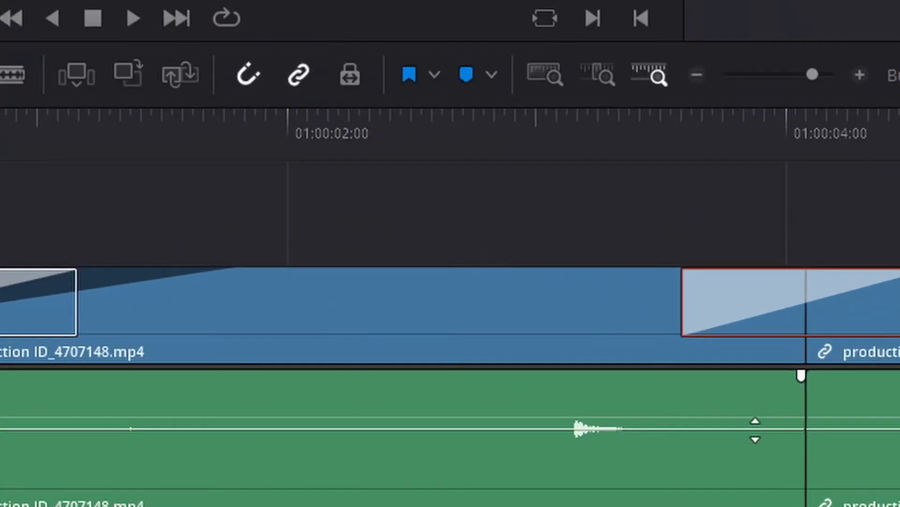
pyautogui.moveTo(756, 429); pyautogui.dragTo(735, 434)
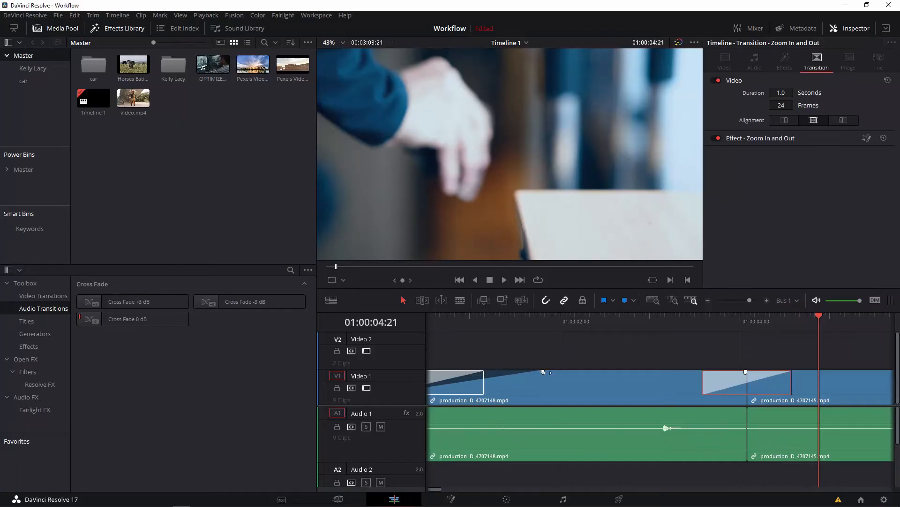
pyautogui.moveTo(145, 317); pyautogui.dragTo(820, 439)
pyautogui.click(702, 326)
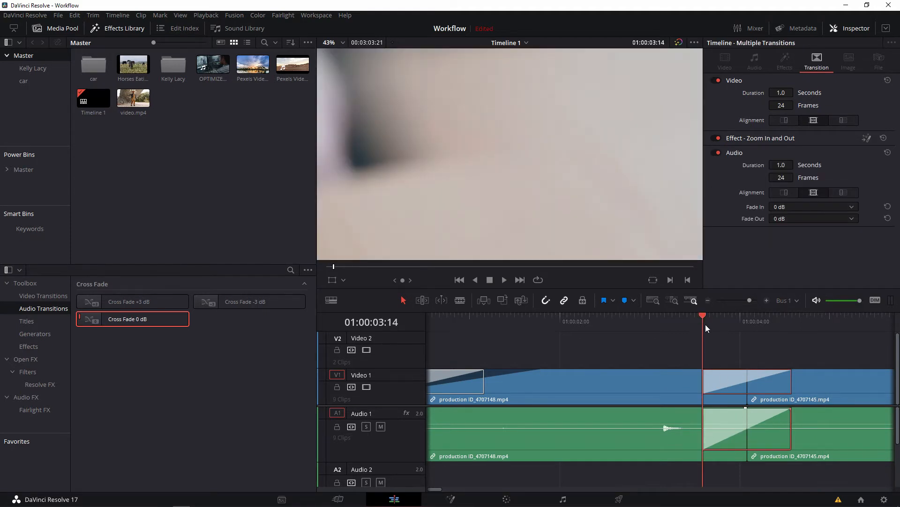
pyautogui.moveTo(706, 325); pyautogui.dragTo(779, 328)
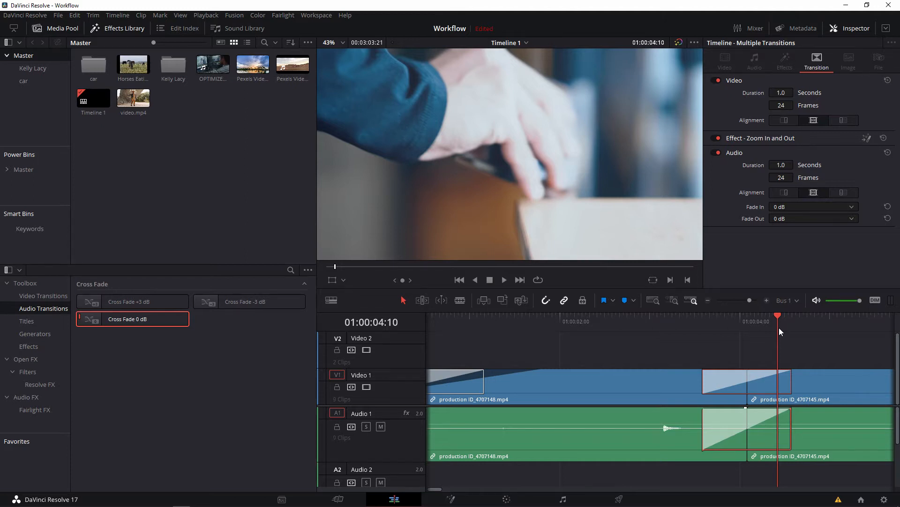
# Browse the Titles category and add the basic Text title on Video 2 above the cut between the first two clips.
pyautogui.click(49, 322)
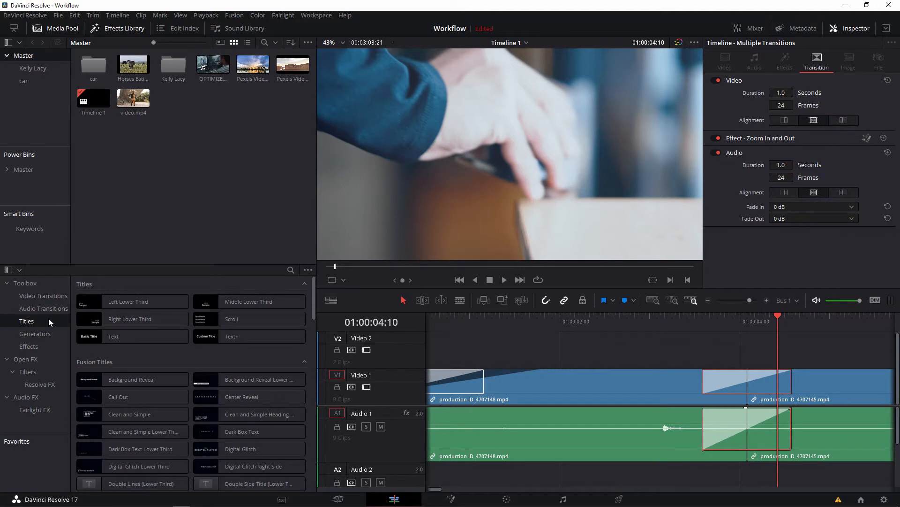
pyautogui.scroll(-3, 138, 437)
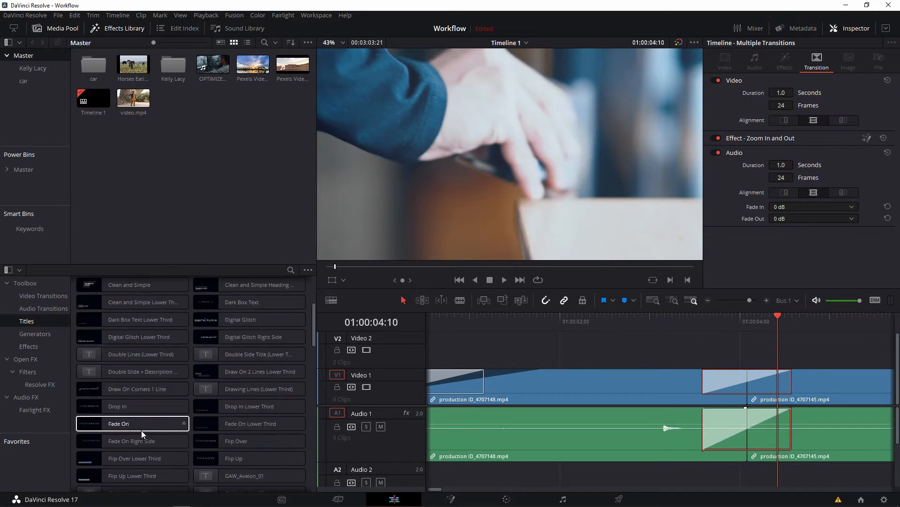
pyautogui.scroll(-1, 139, 413)
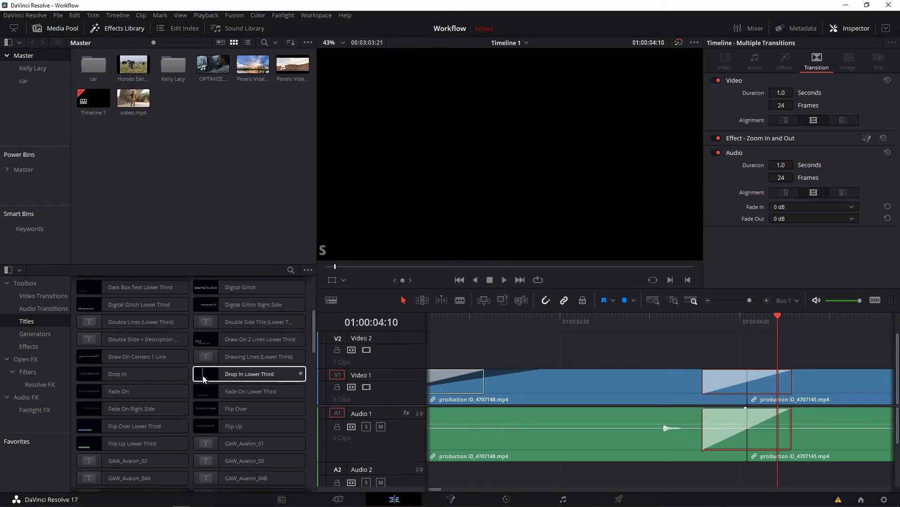
pyautogui.scroll(5, 169, 373)
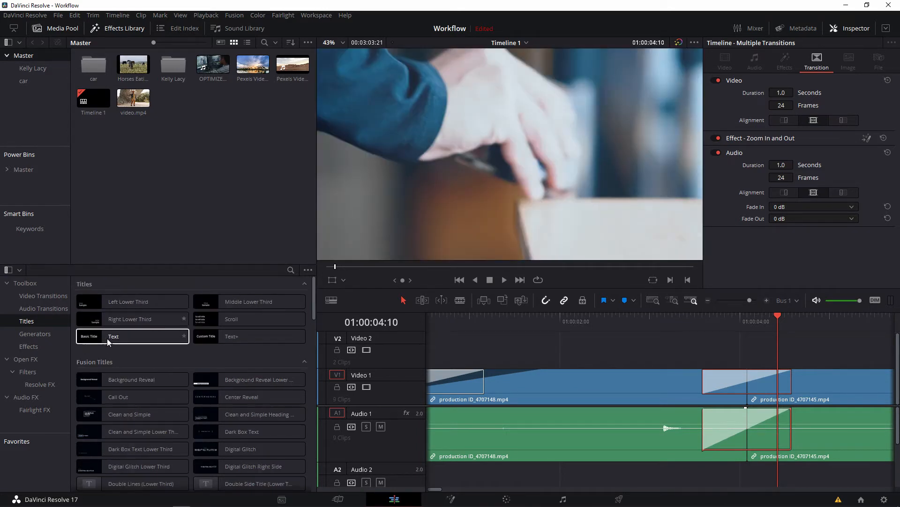
pyautogui.moveTo(108, 340); pyautogui.dragTo(640, 368)
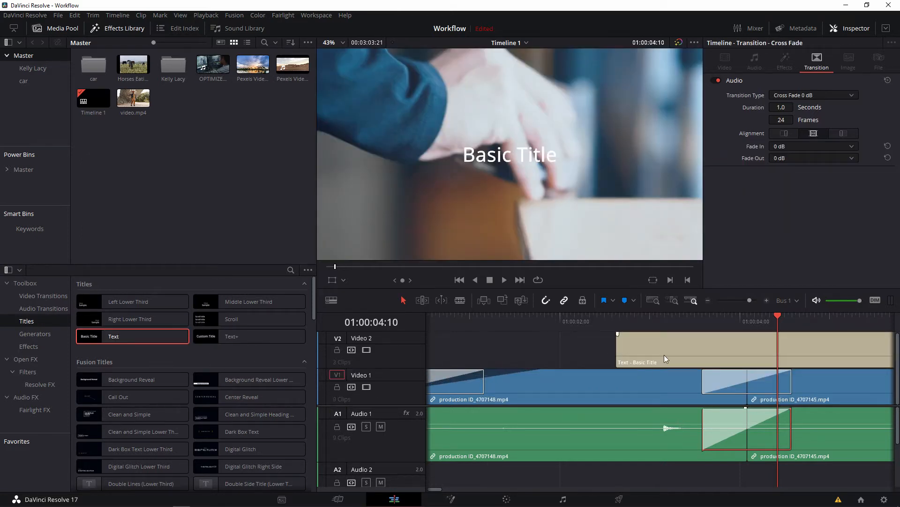
# Replace the placeholder wording of the new Text title on Video 2 with EDIT PAGE 101.
pyautogui.click(664, 355)
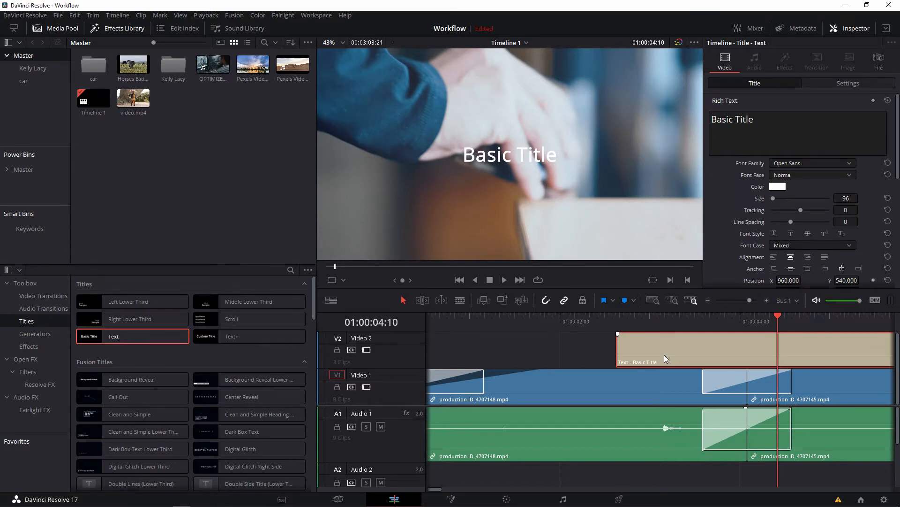
pyautogui.tripleClick(759, 121)
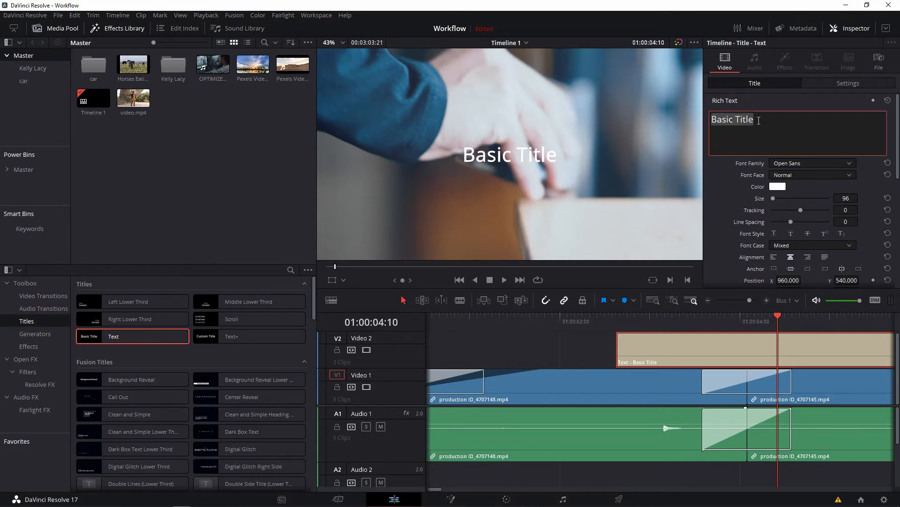
pyautogui.write('EDIT')
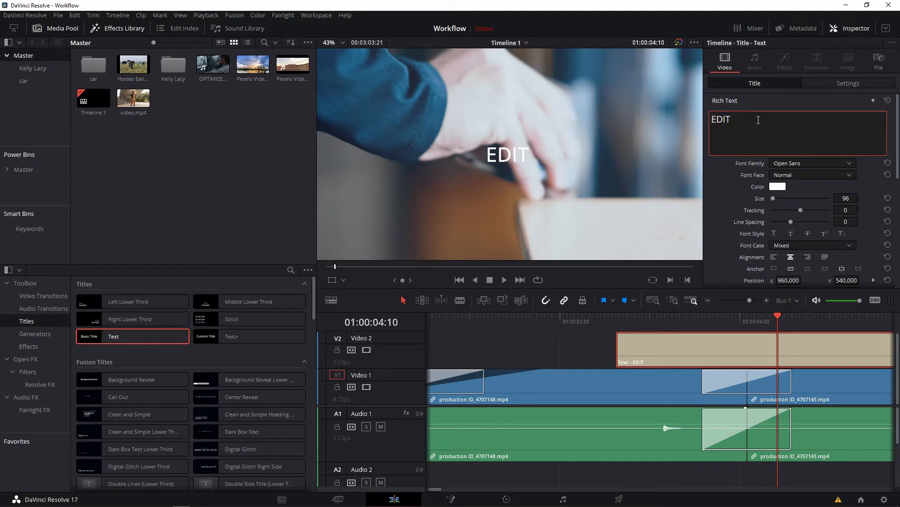
pyautogui.write(' PAGE 101')
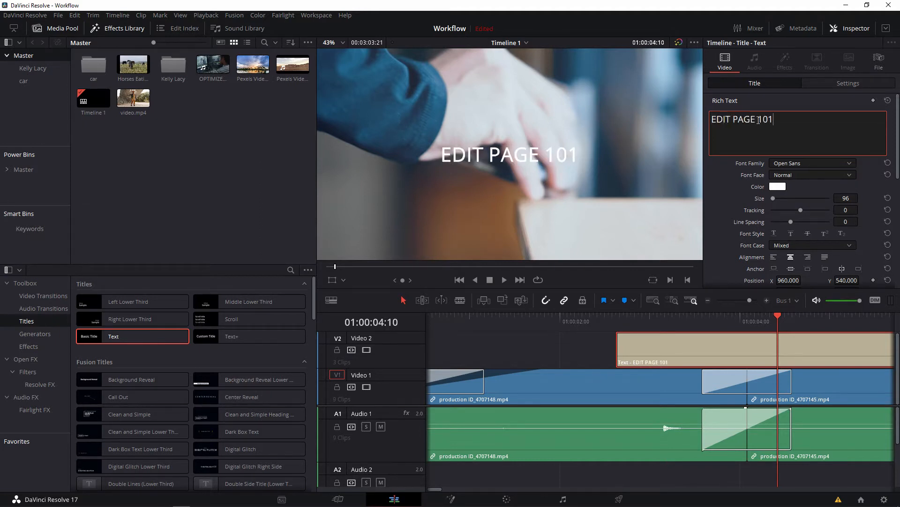
# Play the timeline from the start of the EDIT PAGE 101 title to preview it over the footage.
pyautogui.click(623, 319)
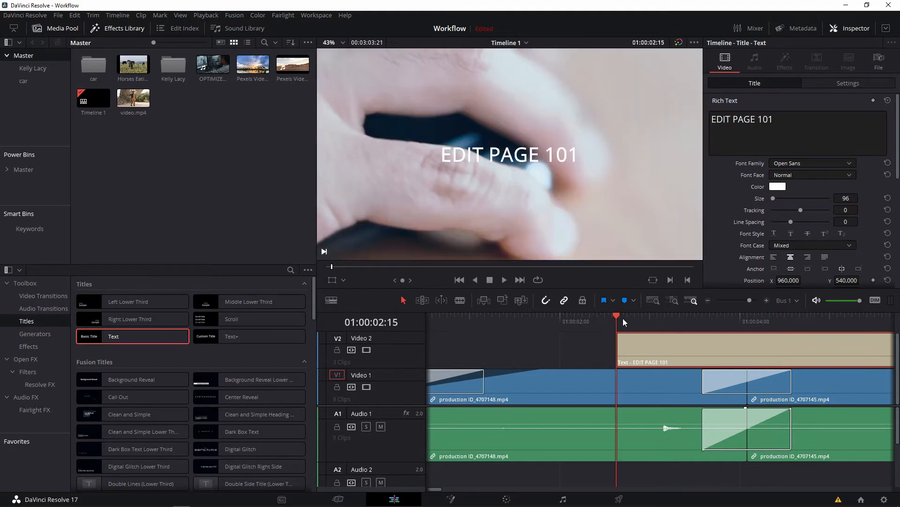
pyautogui.press('space')
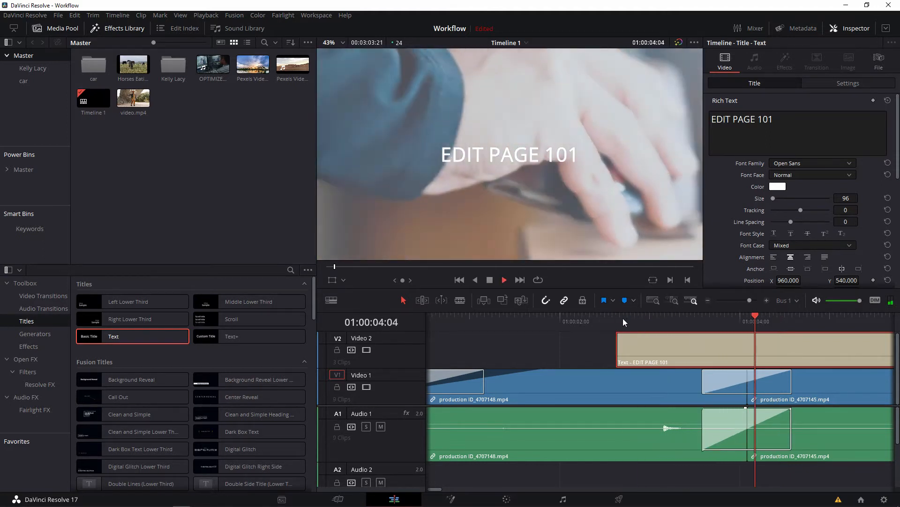
pyautogui.press('space')
pyautogui.click(798, 162)
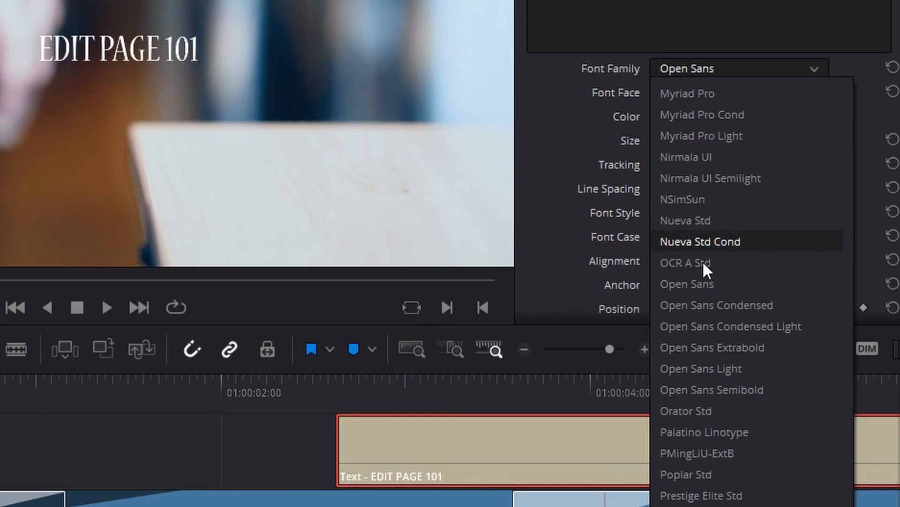
pyautogui.click(747, 69)
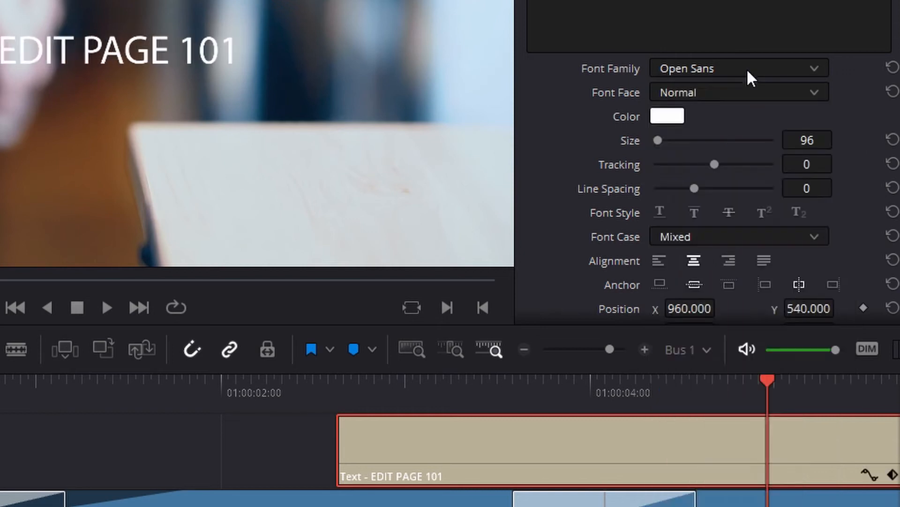
pyautogui.click(730, 94)
pyautogui.click(730, 94)
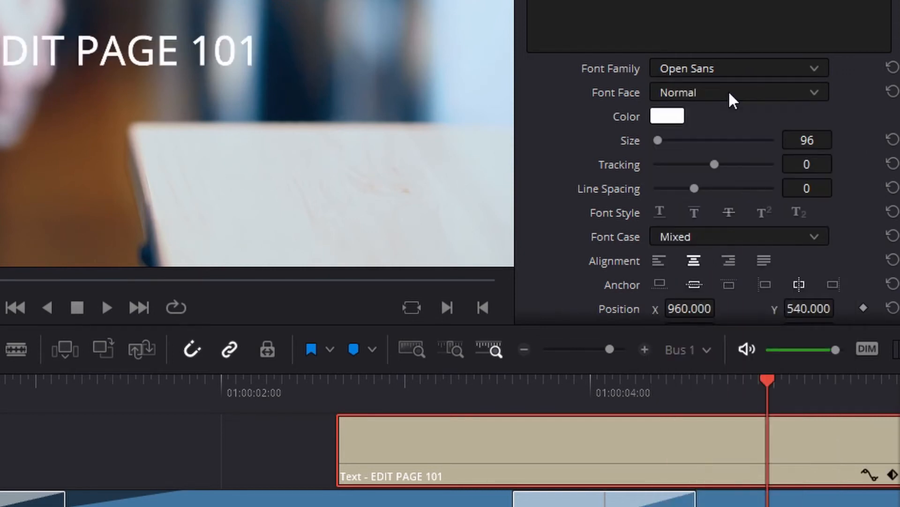
pyautogui.click(728, 92)
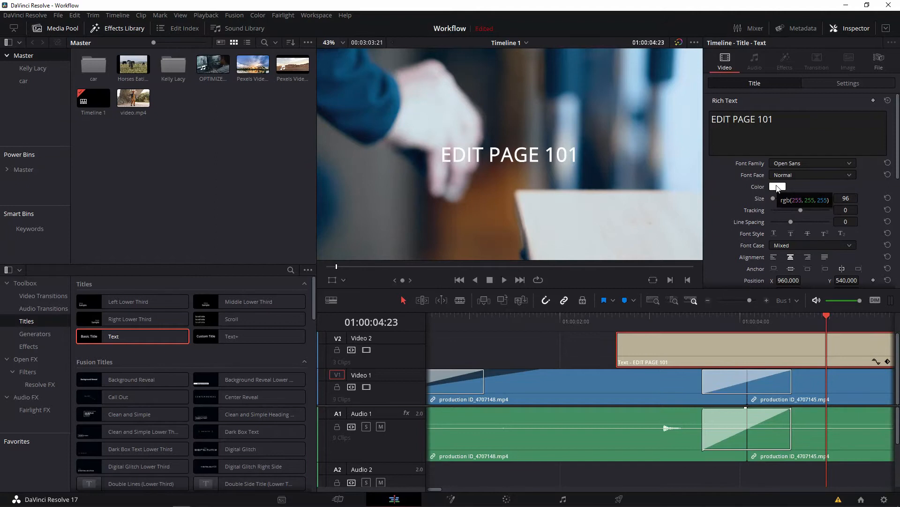
# Set the Text title's size to 167 and its tracking to 6.
pyautogui.moveTo(774, 197); pyautogui.dragTo(802, 209)
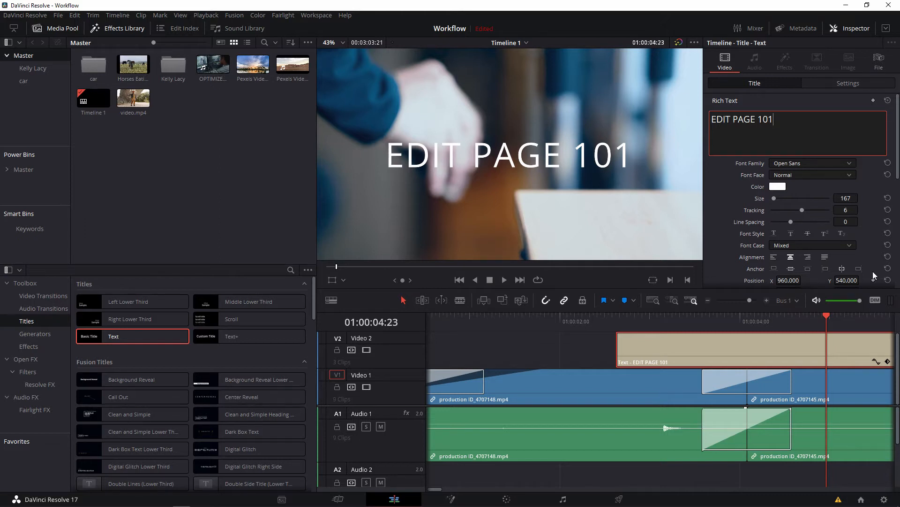
# Keyframe the Text title's position and zoom at its start, and at 01:00:04:09 set zoom to 1.410 and Y position to 519.
pyautogui.scroll(-4, 871, 269)
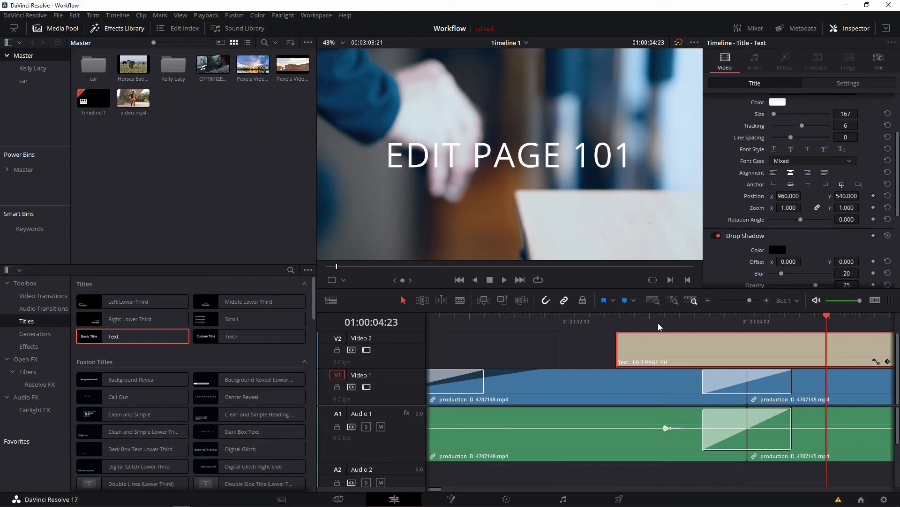
pyautogui.click(625, 323)
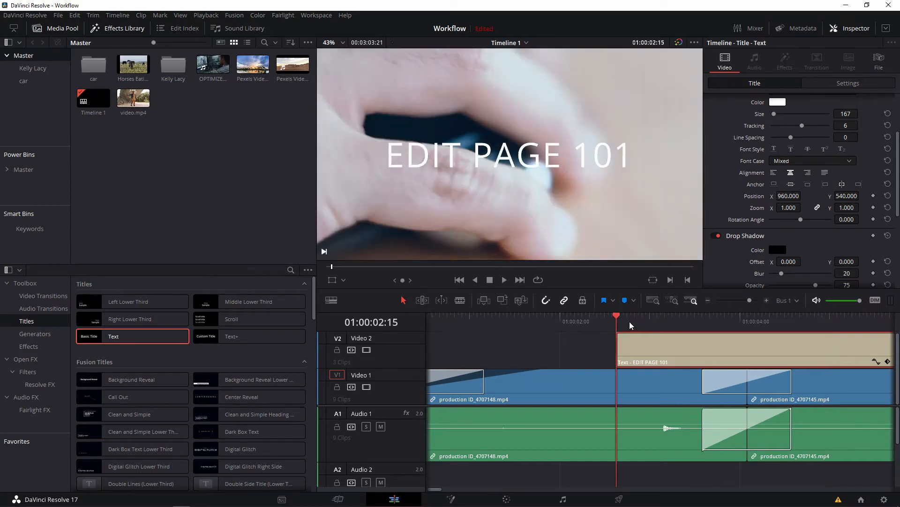
pyautogui.click(873, 197)
pyautogui.click(874, 208)
pyautogui.moveTo(668, 320); pyautogui.dragTo(774, 319)
pyautogui.moveTo(855, 209)
pyautogui.mouseDown()
pyautogui.moveTo(870, 208)
pyautogui.moveTo(850, 197)
pyautogui.mouseUp()
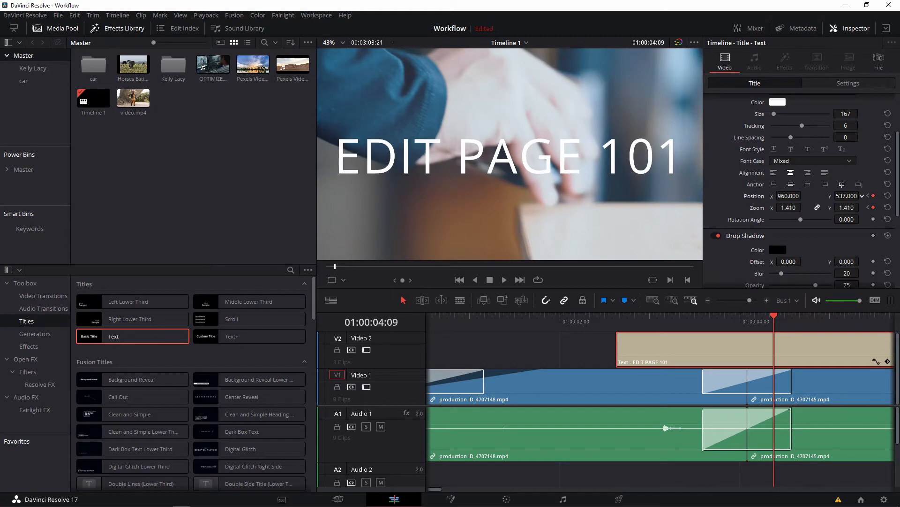
# Play the timeline from the title's start to preview its position and zoom animation.
pyautogui.click(618, 323)
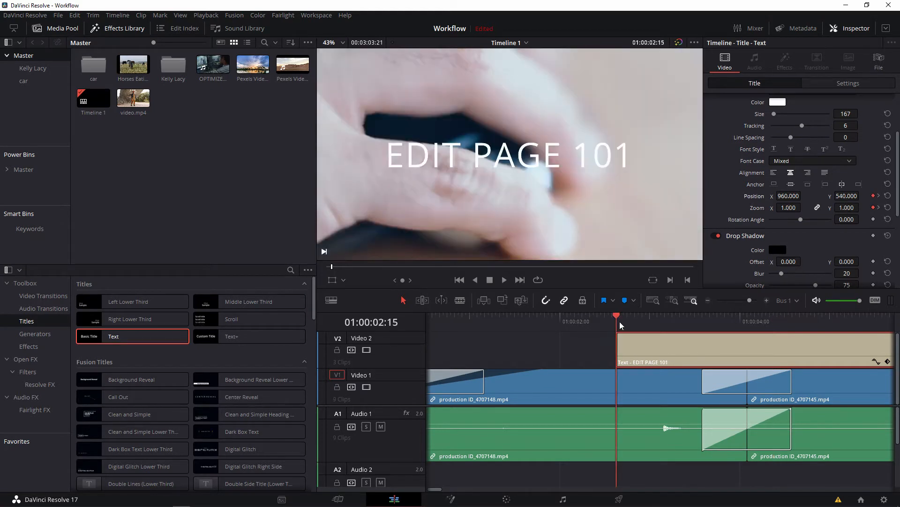
pyautogui.press('space')
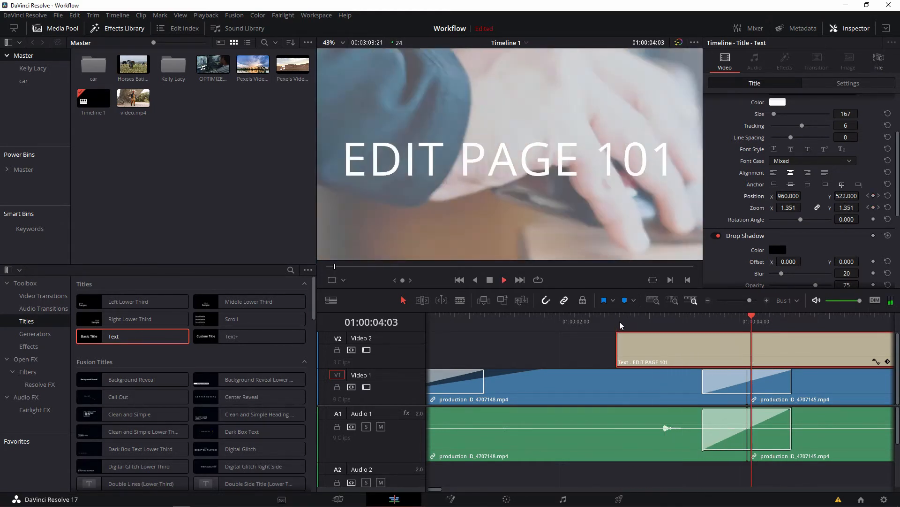
pyautogui.press('space')
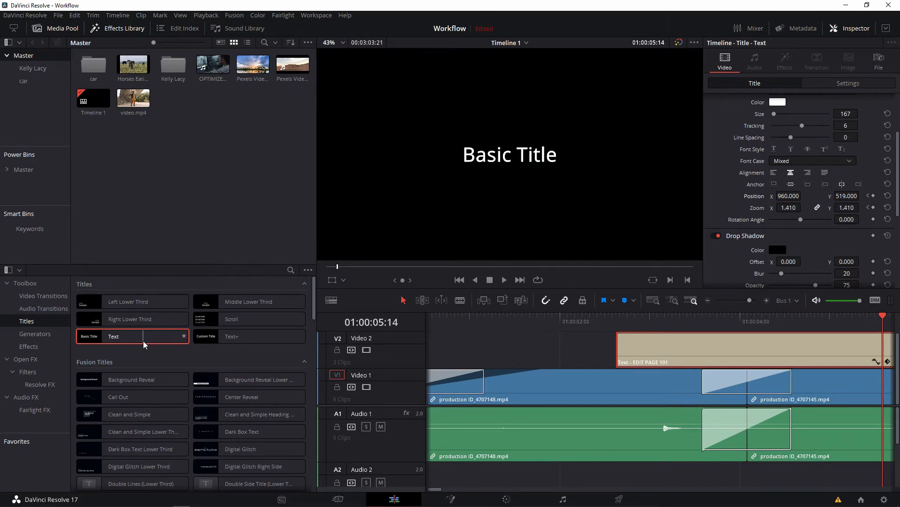
# Add a Text+ title on Video 3 above the Text title and replace its wording with the copied text EDIT PAGE 101.
pyautogui.moveTo(256, 337); pyautogui.dragTo(606, 342)
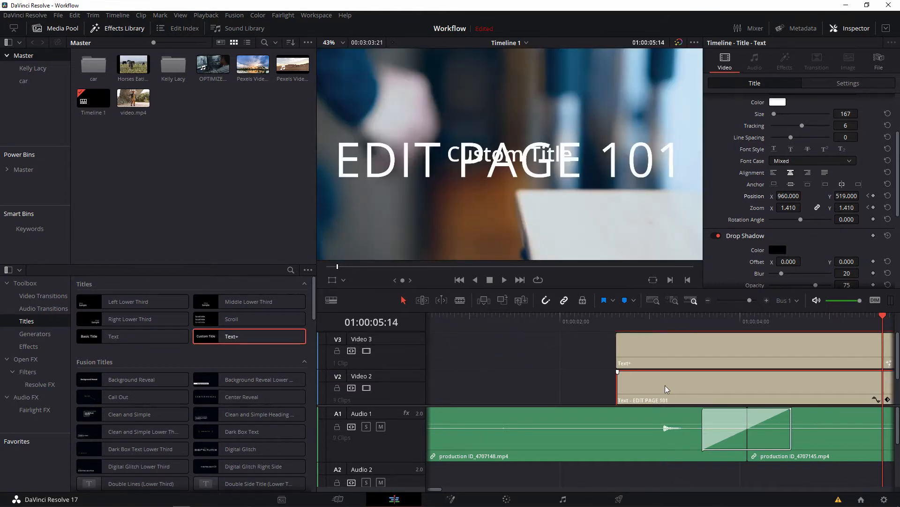
pyautogui.click(626, 390)
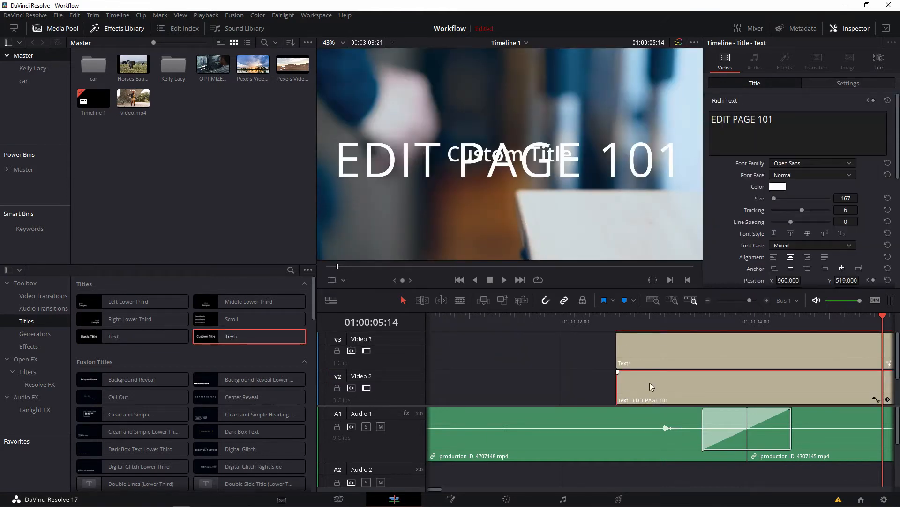
pyautogui.click(772, 123)
pyautogui.moveTo(772, 123); pyautogui.dragTo(709, 121)
pyautogui.hotkey('ctrl', 'c')
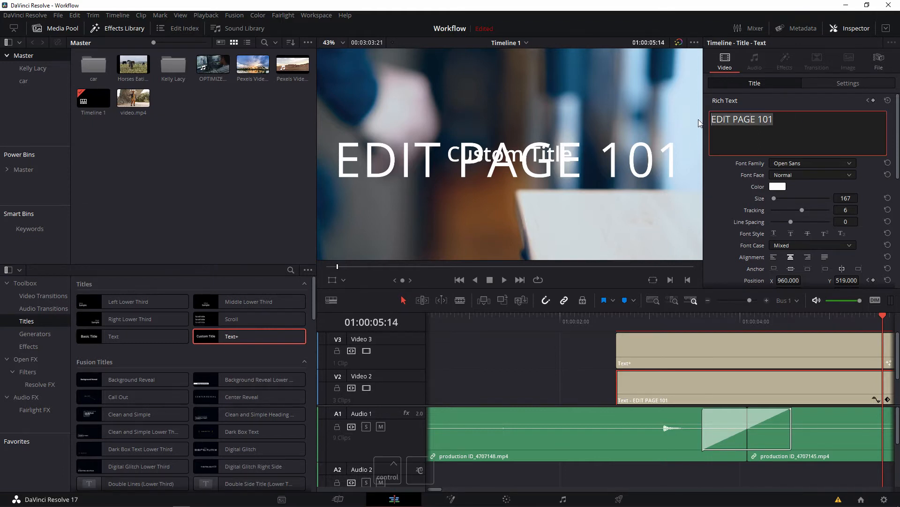
pyautogui.click(738, 362)
pyautogui.click(748, 165)
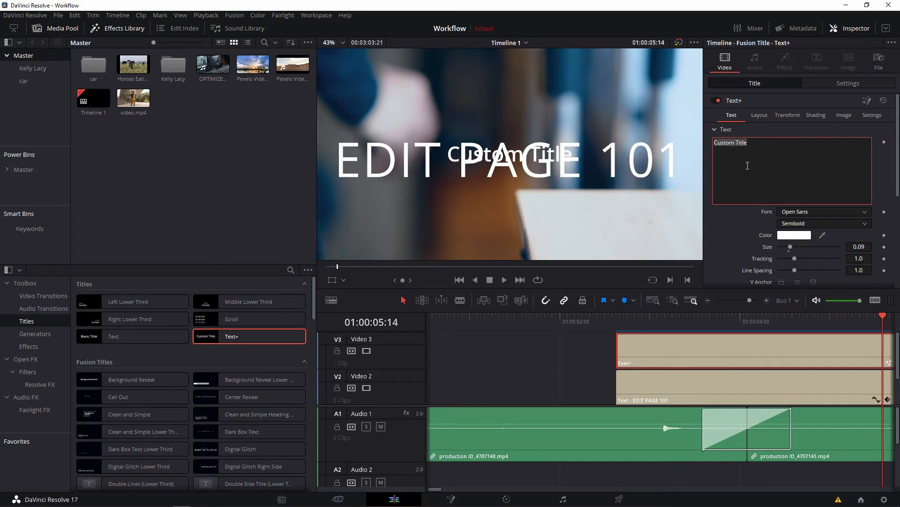
pyautogui.hotkey('ctrl', 'v')
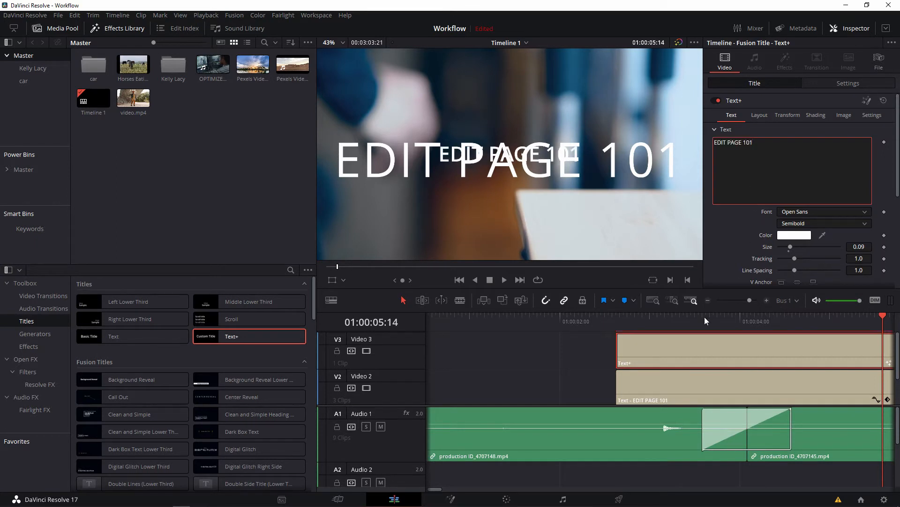
# Move the Text+ title along Video 3 to start where the Text title ends, and place the playhead over it at 01:00:08:13.
pyautogui.click(701, 353)
pyautogui.scroll(-3, 702, 353)
pyautogui.moveTo(569, 359); pyautogui.dragTo(674, 347)
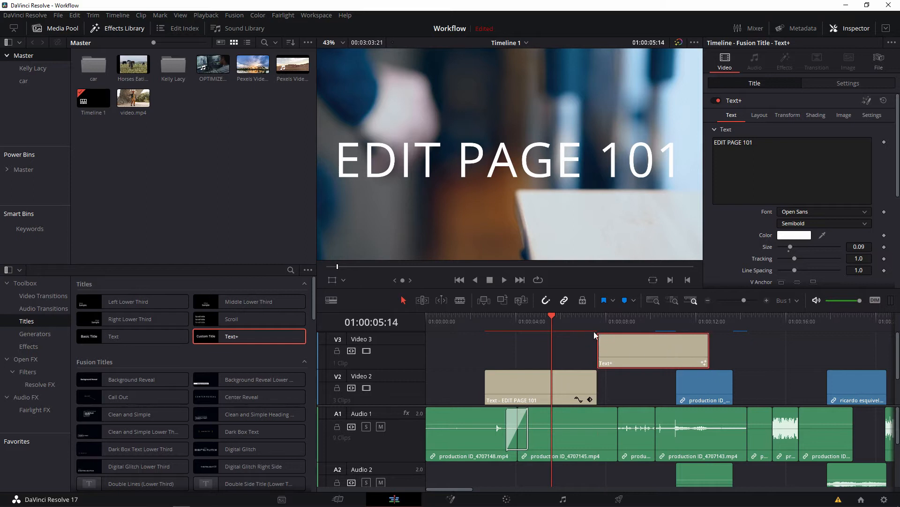
pyautogui.click(619, 339)
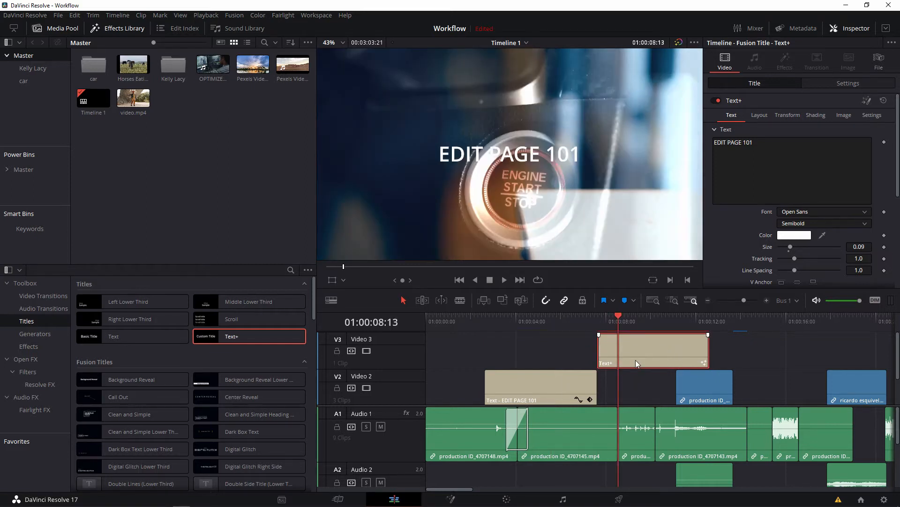
# Compare the Text+ title's text settings with those of the basic Text title on Video 2.
pyautogui.scroll(-2, 637, 377)
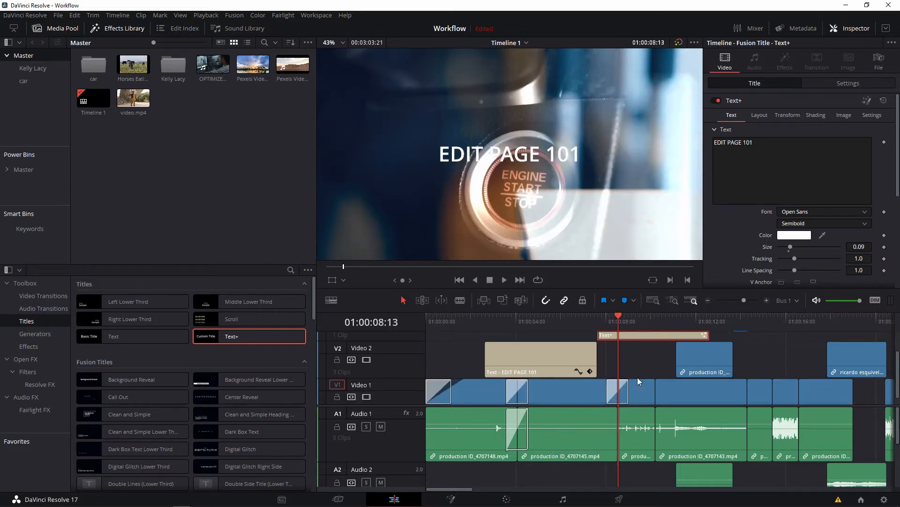
pyautogui.scroll(1, 637, 378)
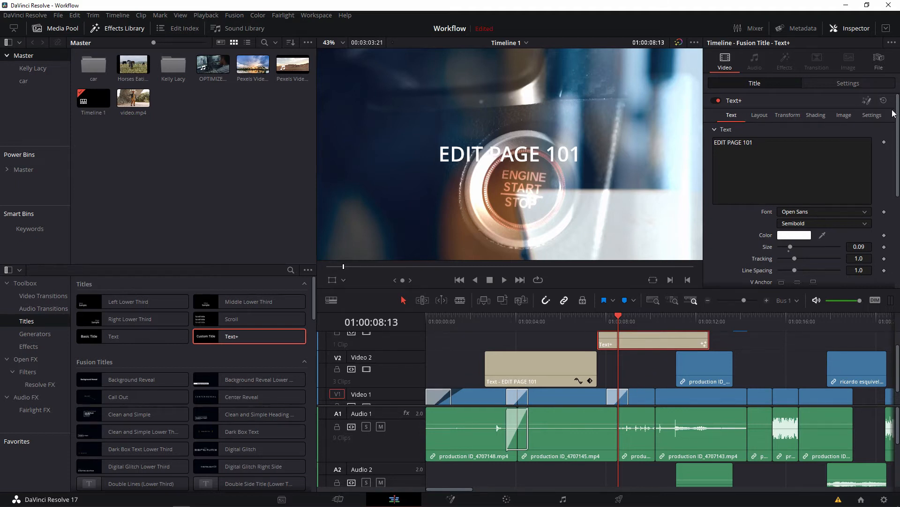
pyautogui.scroll(-3, 727, 205)
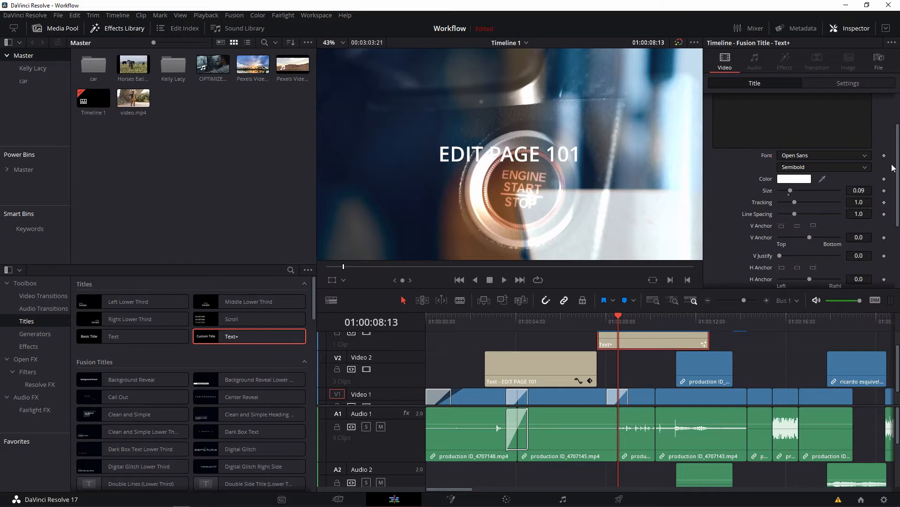
pyautogui.scroll(3, 892, 169)
pyautogui.click(571, 370)
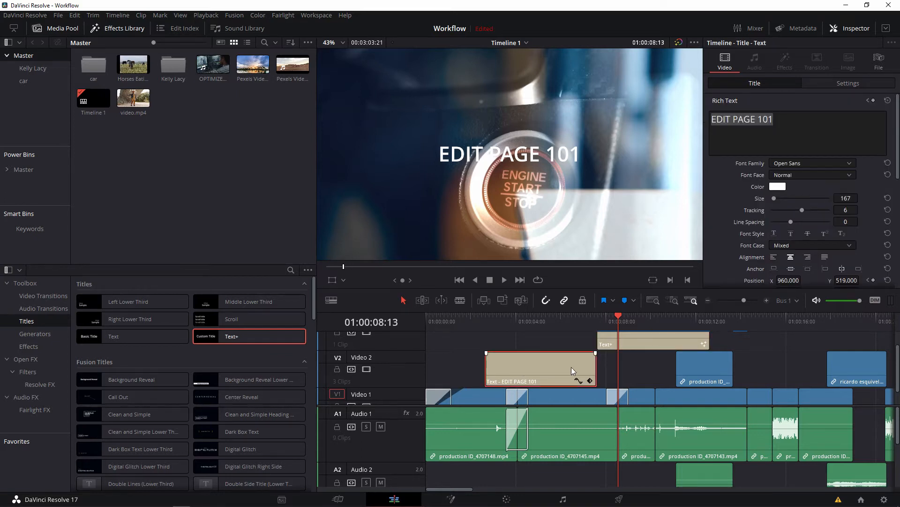
# Keyframe the Text+ title's tracking at 01:00:08:13 and raise the tracking to 1.228 at 01:00:09:01.
pyautogui.click(679, 343)
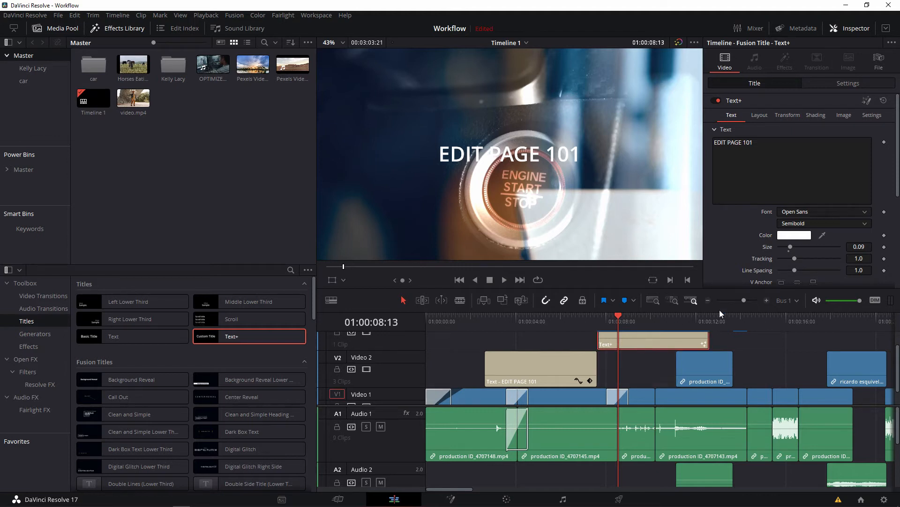
pyautogui.click(884, 258)
pyautogui.moveTo(622, 322)
pyautogui.mouseDown()
pyautogui.moveTo(641, 322)
pyautogui.moveTo(630, 321)
pyautogui.mouseUp()
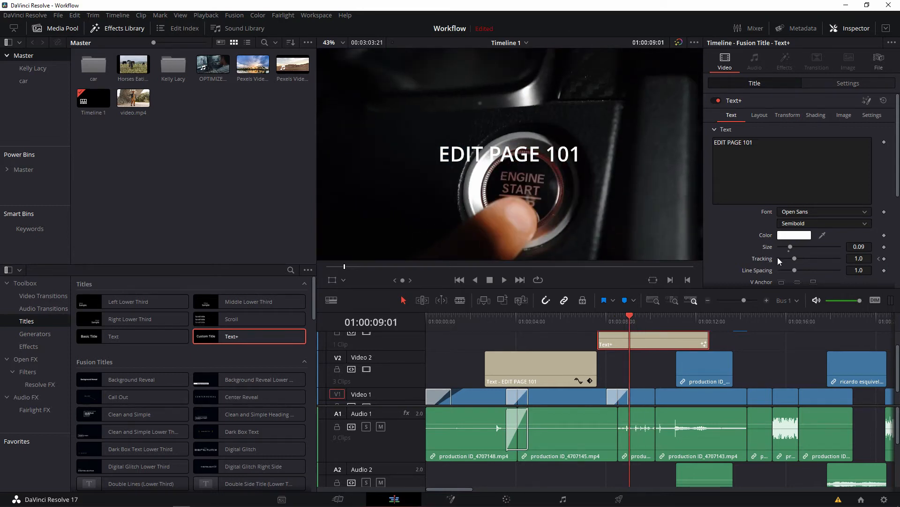
pyautogui.moveTo(795, 258); pyautogui.dragTo(797, 258)
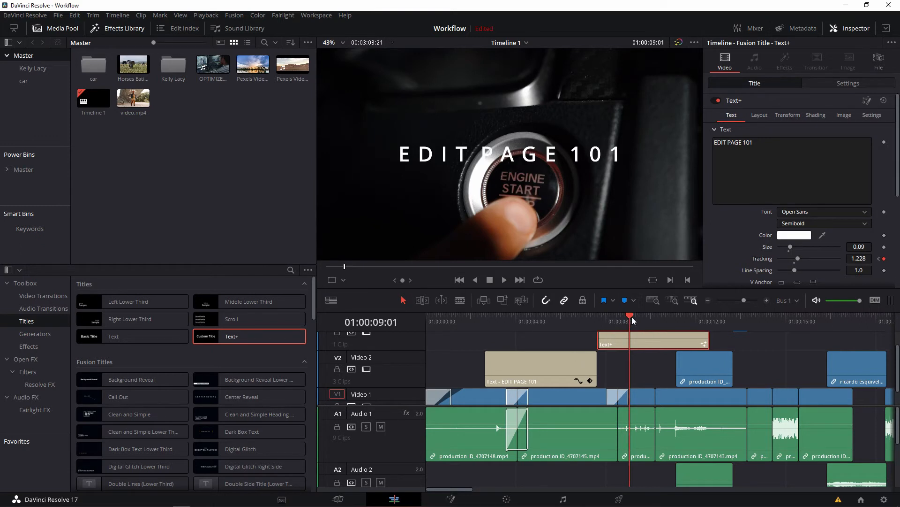
# Return the Text+ title's tracking to 1.0 at 01:00:09:08 and play the timeline onward from there.
pyautogui.press('Right')
pyautogui.press('Right')
pyautogui.press('Right')
pyautogui.press('Right')
pyautogui.press('Right')
pyautogui.press('Right')
pyautogui.press('Right')
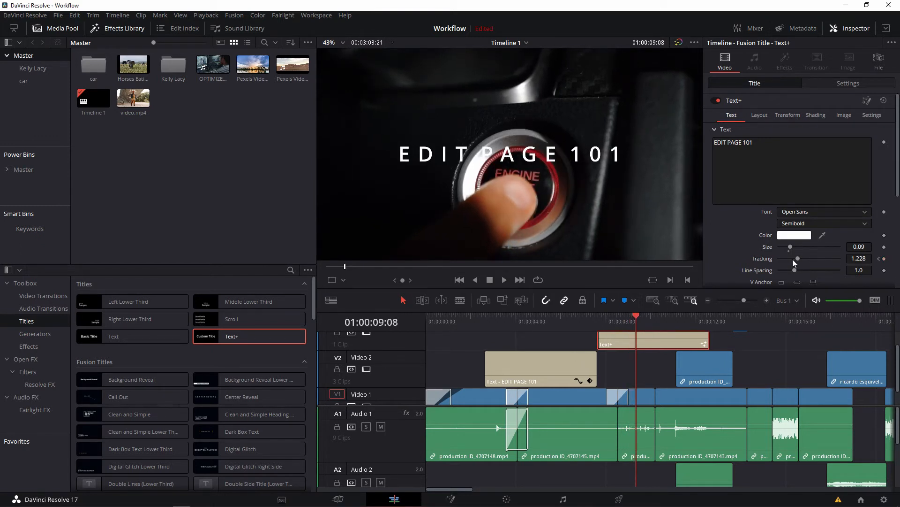
pyautogui.moveTo(797, 258); pyautogui.dragTo(794, 259)
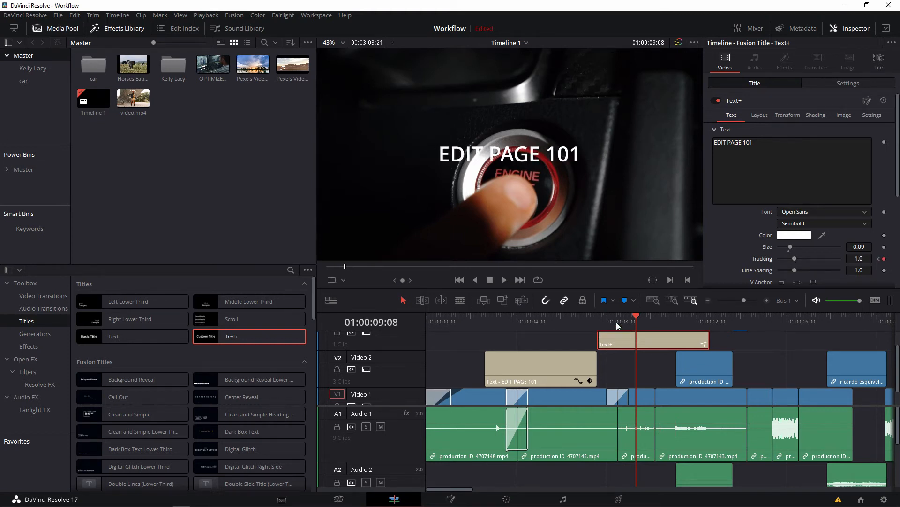
pyautogui.press('space')
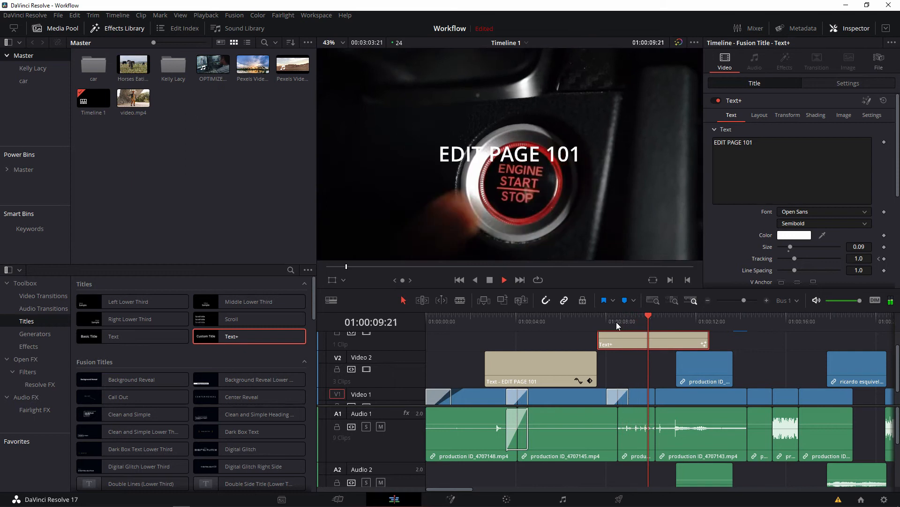
pyautogui.press('space')
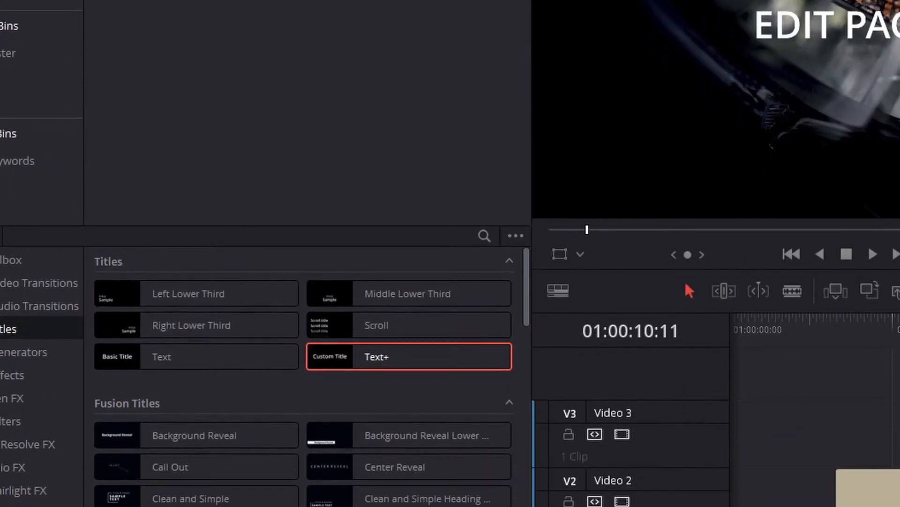
# Browse the Fusion titles and place a Rise Fade title on Video 3, starting at about 01:00:14:22.
pyautogui.scroll(-1, 469, 398)
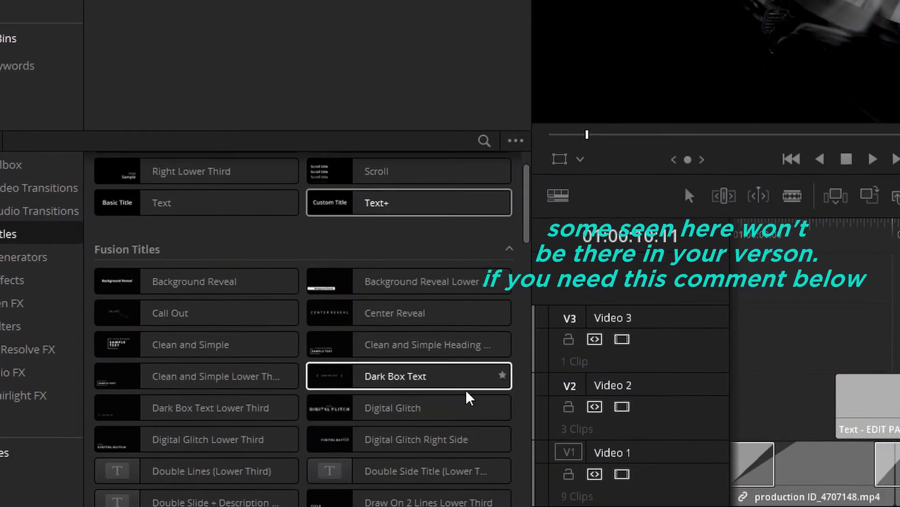
pyautogui.scroll(-5, 469, 398)
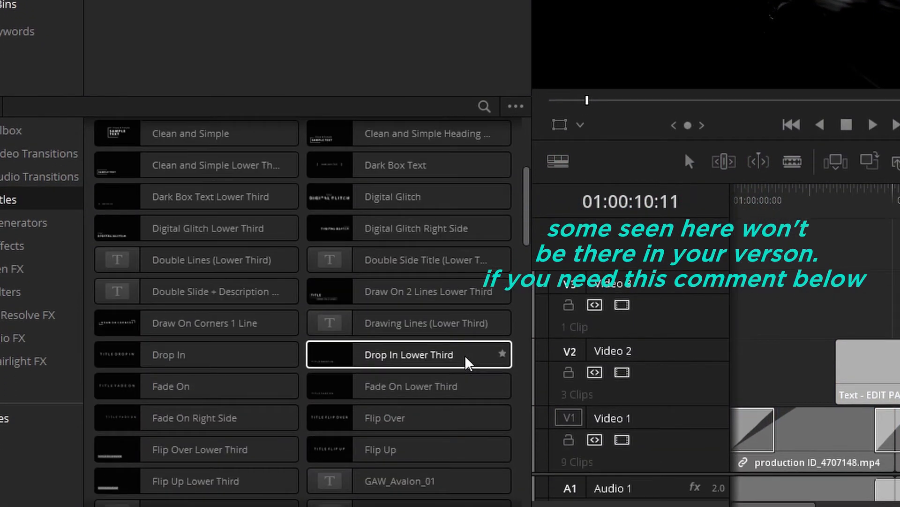
pyautogui.scroll(-15, 469, 363)
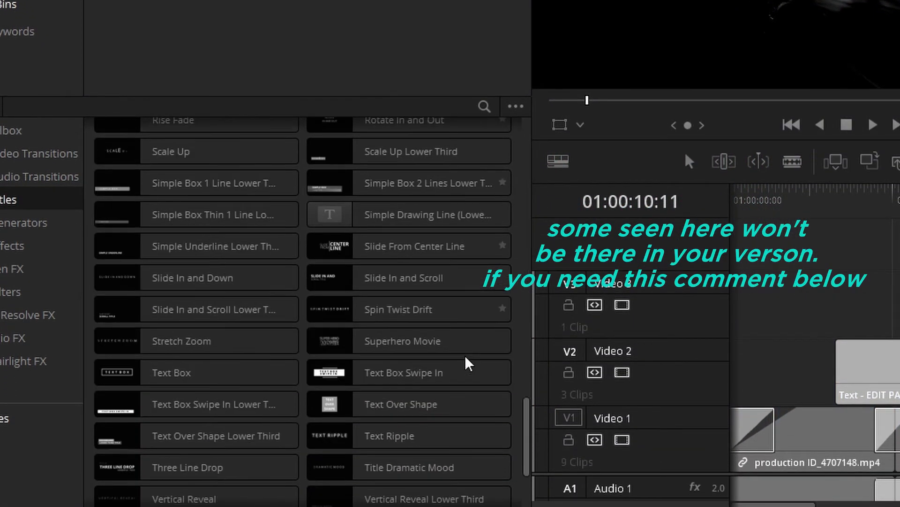
pyautogui.scroll(3, 467, 363)
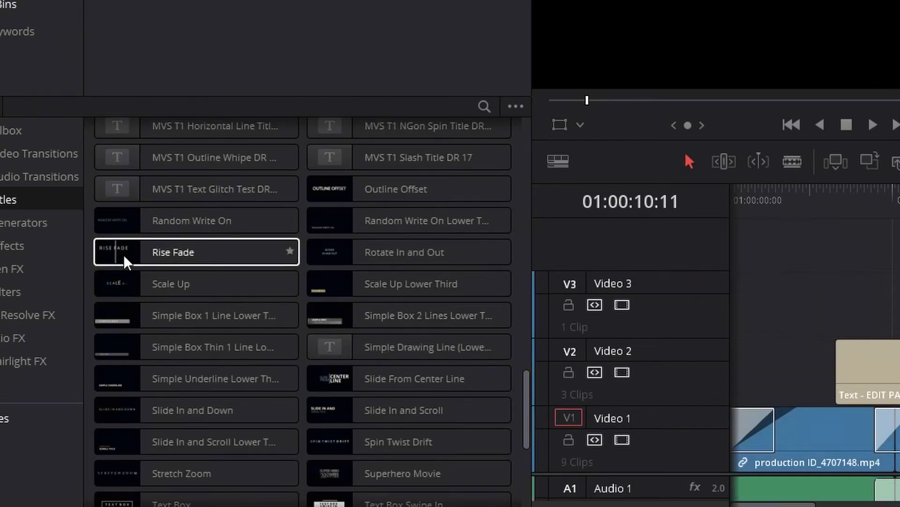
pyautogui.moveTo(177, 255); pyautogui.dragTo(899, 302)
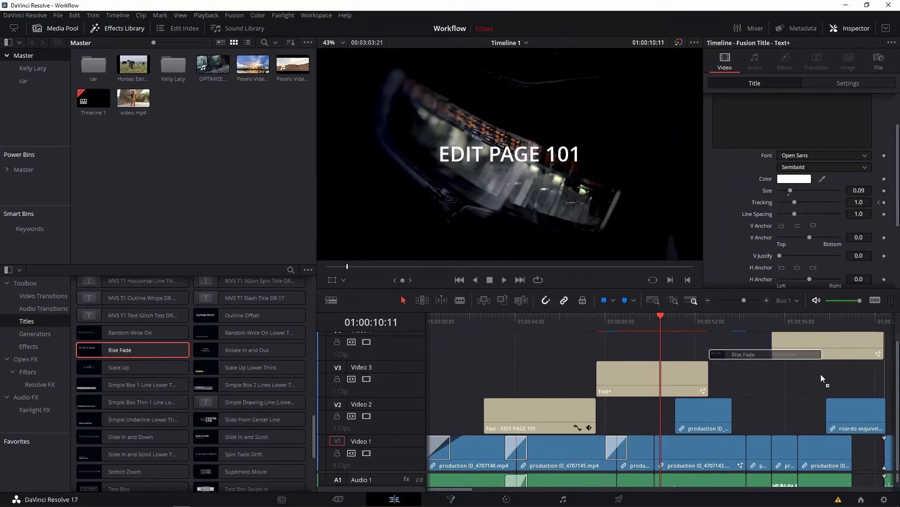
pyautogui.moveTo(821, 374); pyautogui.dragTo(761, 374)
# Play the Rise Fade title from its start at 01:00:14:22 to preview its built-in animation.
pyautogui.click(765, 328)
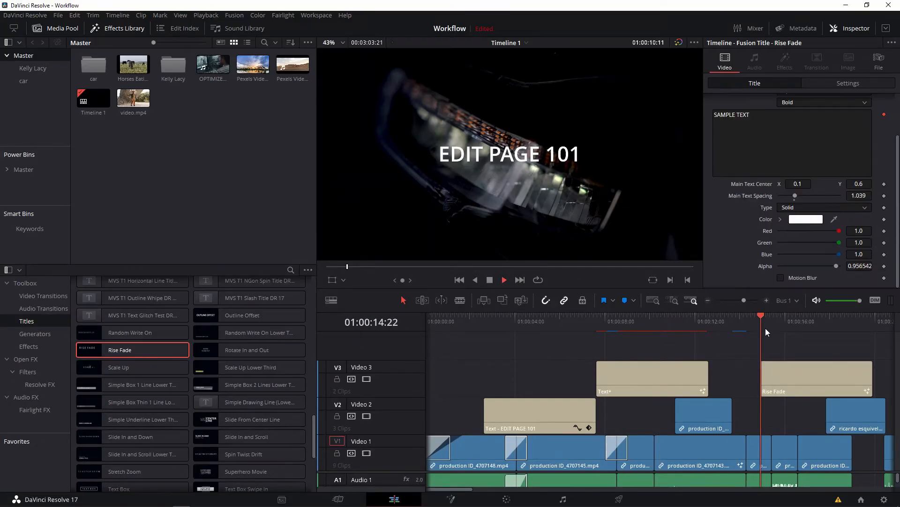
pyautogui.press('space')
pyautogui.click(765, 328)
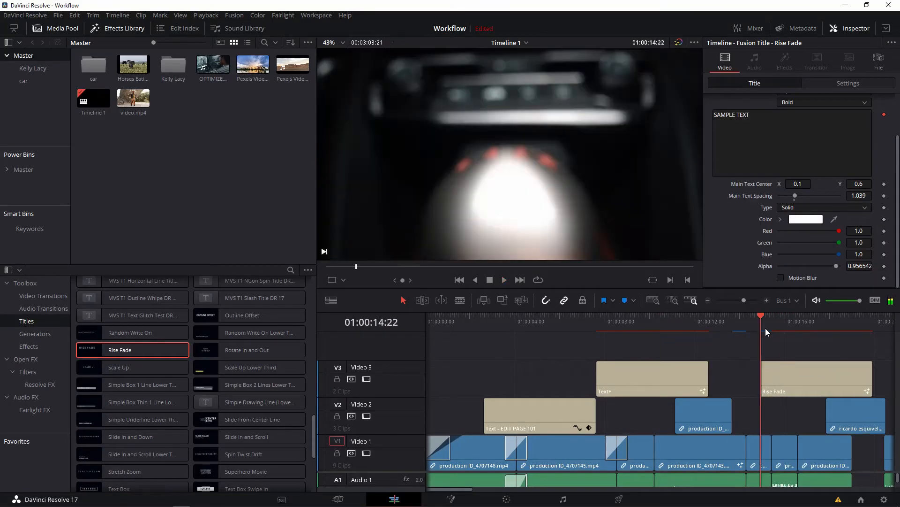
pyautogui.press('space')
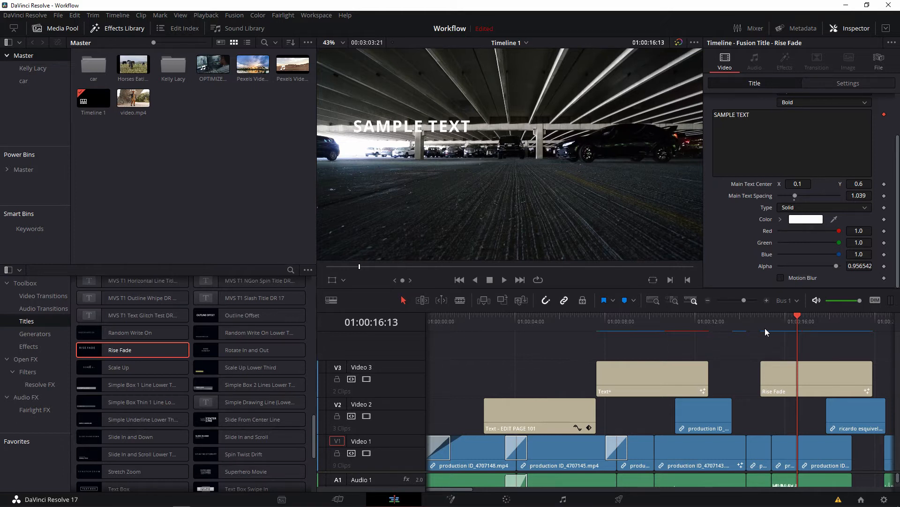
# Scale the Rise Fade title to a zoom of 0.790 and look through its cropping and composite settings.
pyautogui.click(786, 382)
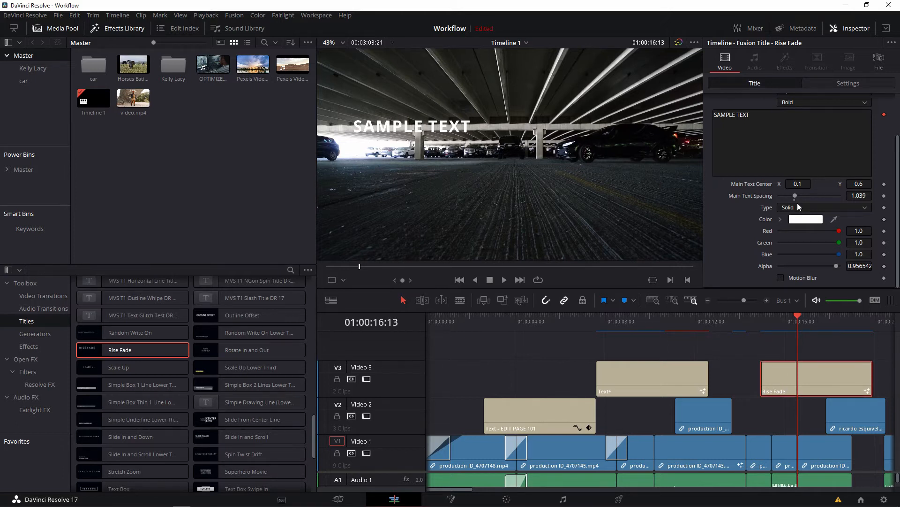
pyautogui.click(828, 83)
pyautogui.moveTo(789, 115)
pyautogui.mouseDown()
pyautogui.moveTo(742, 116)
pyautogui.moveTo(816, 116)
pyautogui.moveTo(778, 115)
pyautogui.mouseUp()
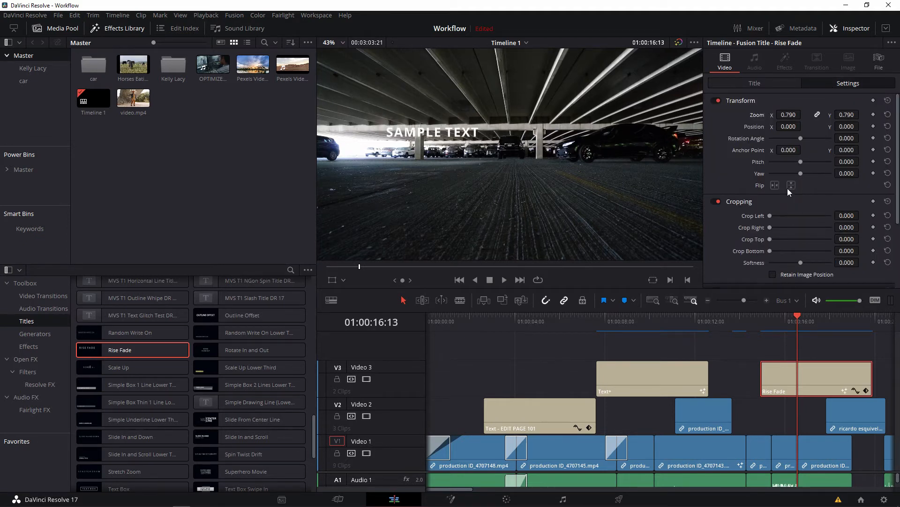
pyautogui.scroll(-2, 783, 228)
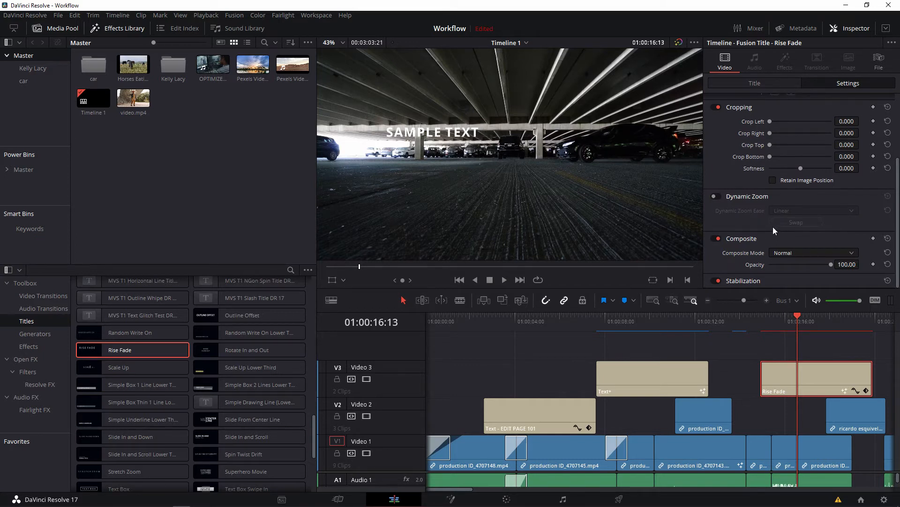
# Keyframe the Rise Fade title's main text font from Open Sans to ML-TTChithiraHeavy, Myriad Pro and Nueva Std at successive points.
pyautogui.click(744, 85)
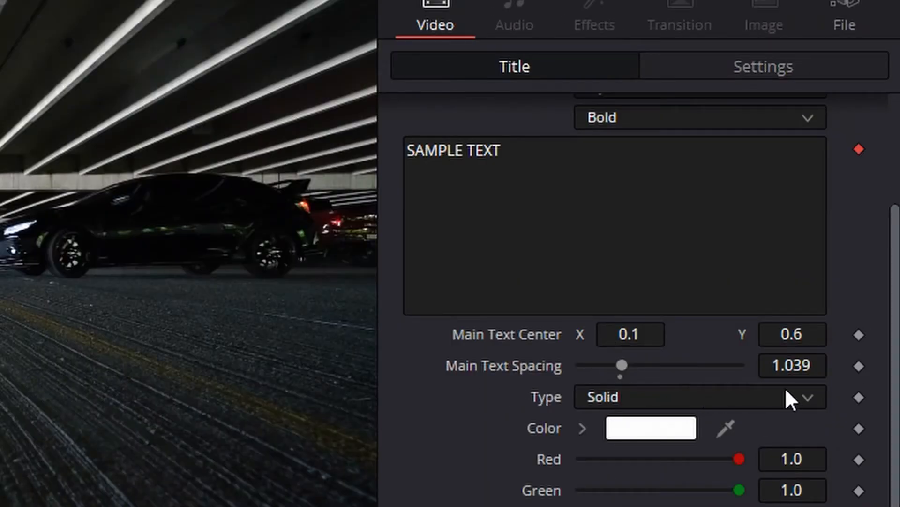
pyautogui.scroll(5, 574, 225)
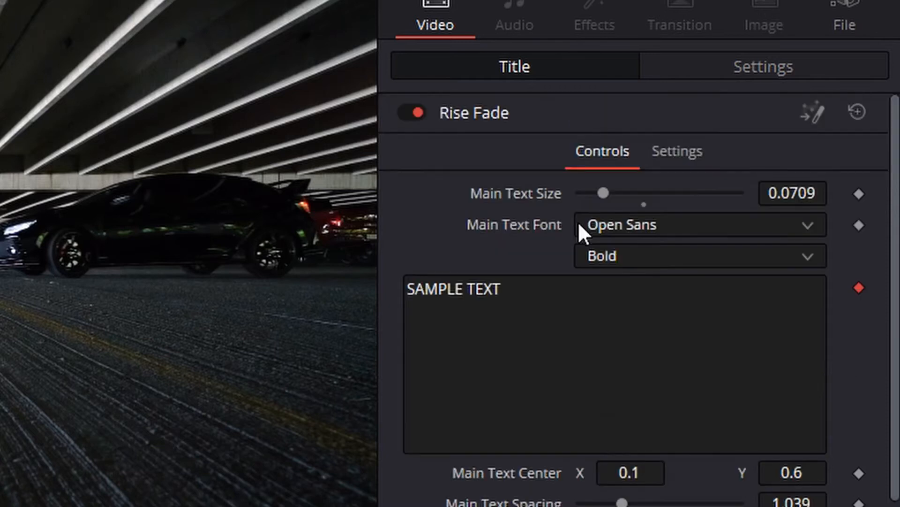
pyautogui.click(858, 224)
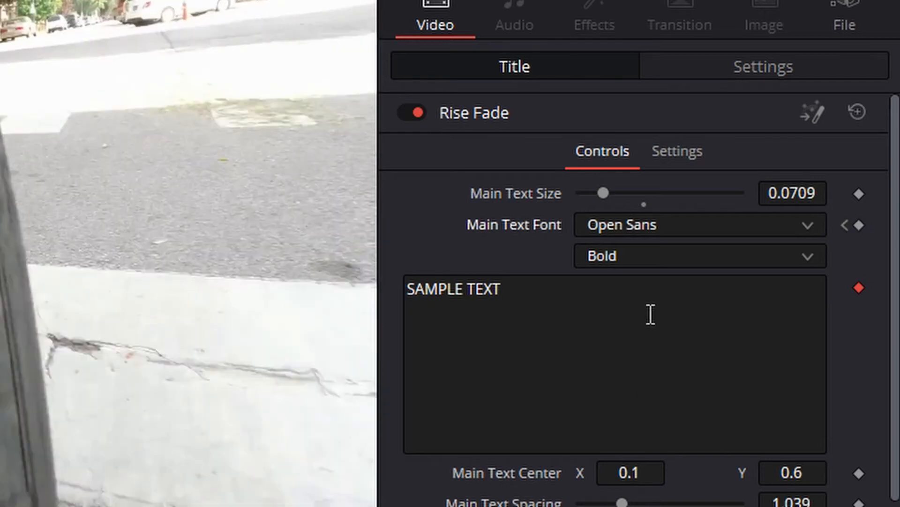
pyautogui.click(699, 224)
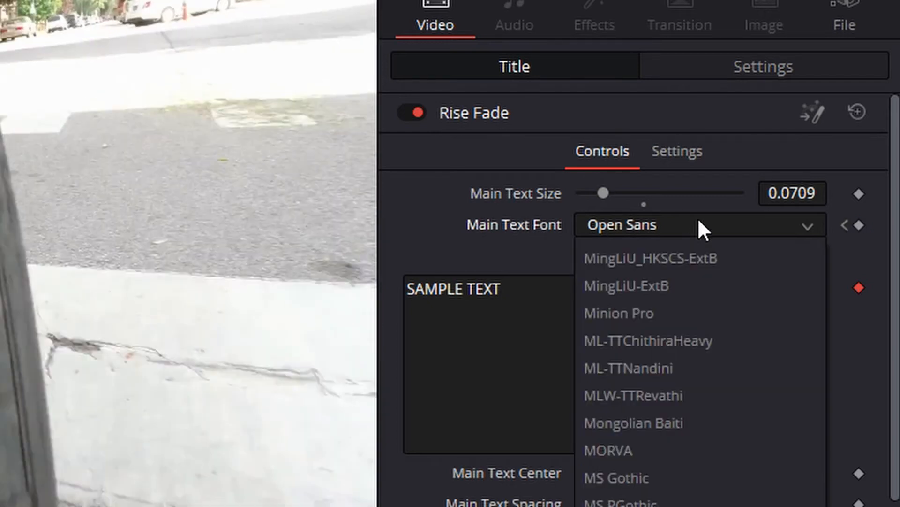
pyautogui.click(661, 339)
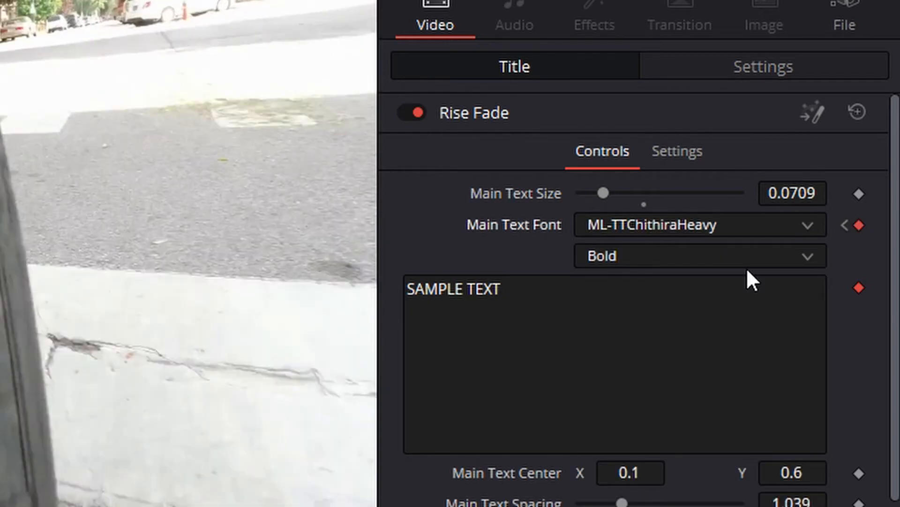
pyautogui.click(744, 226)
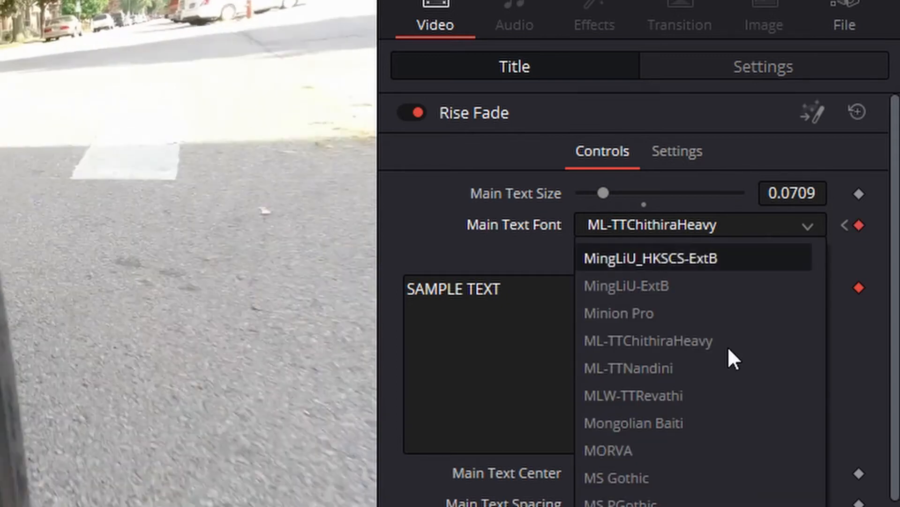
pyautogui.click(671, 505)
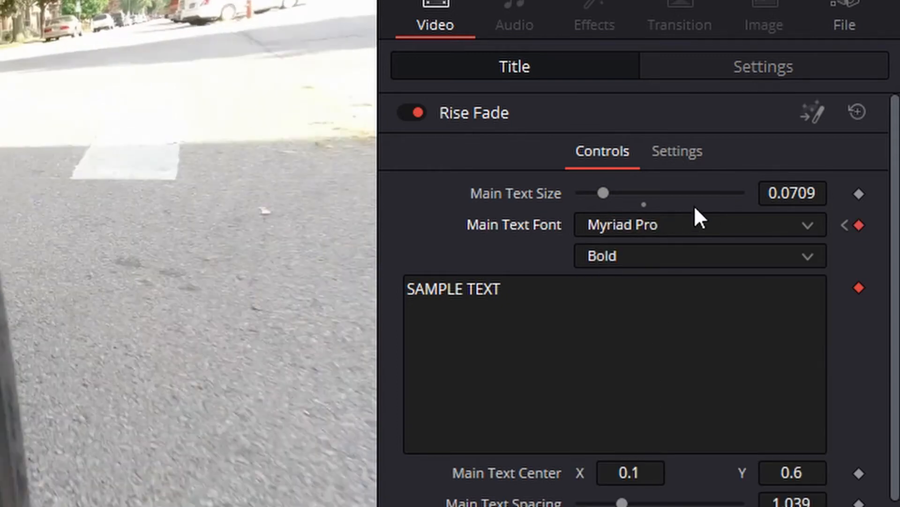
pyautogui.click(696, 222)
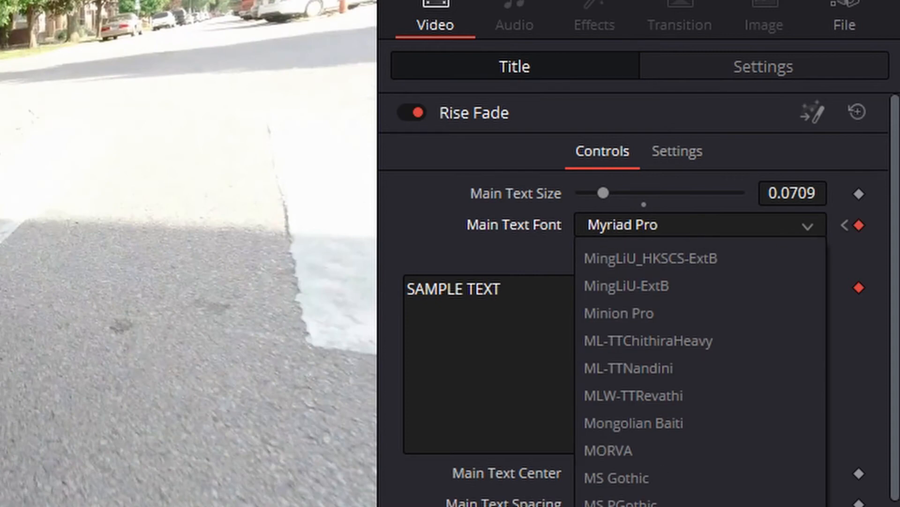
pyautogui.click(671, 505)
# Replace the Rise Fade title's SAMPLE TEXT wording with the copied text.
pyautogui.tripleClick(536, 333)
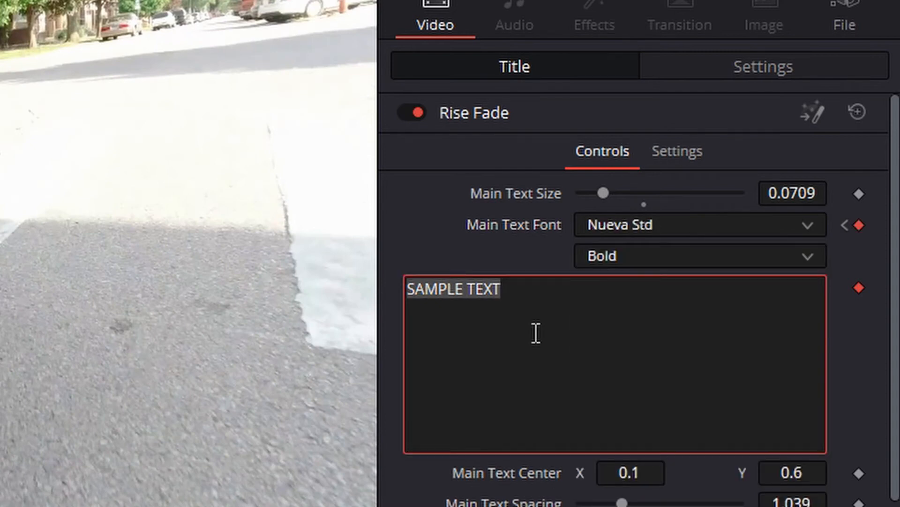
pyautogui.write('EDIT PAGE 101')
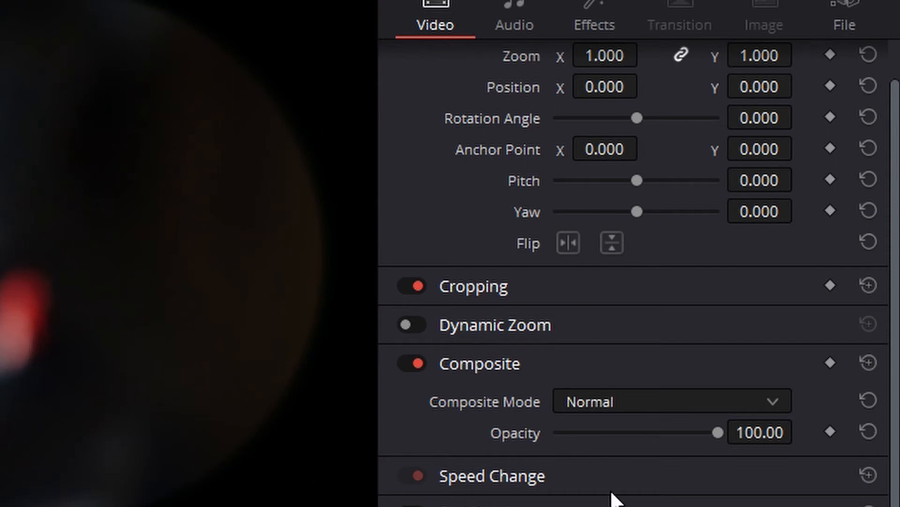
# Set the Binoculars effect's aberration distance to 0.008 and its vignette size to 0.2205 on the Video 2 clip.
pyautogui.click(580, 9)
pyautogui.moveTo(580, 193); pyautogui.dragTo(583, 228)
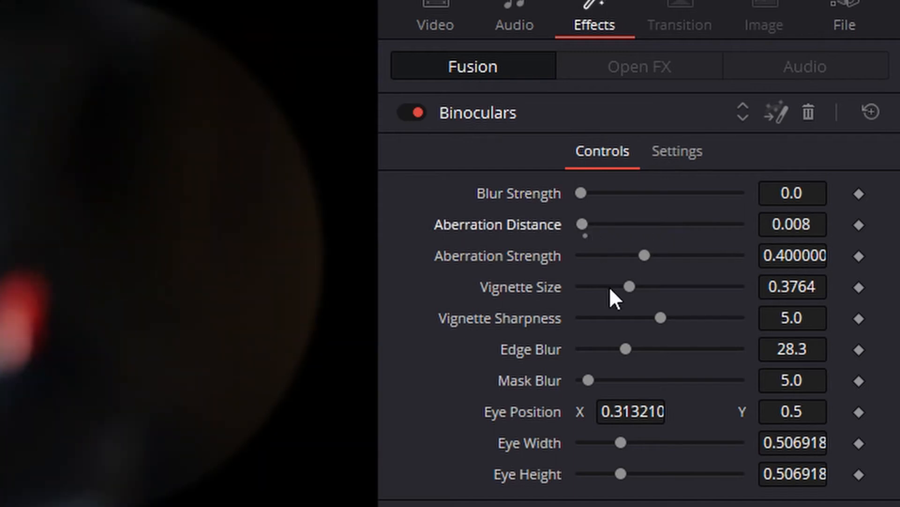
pyautogui.moveTo(629, 287); pyautogui.dragTo(605, 308)
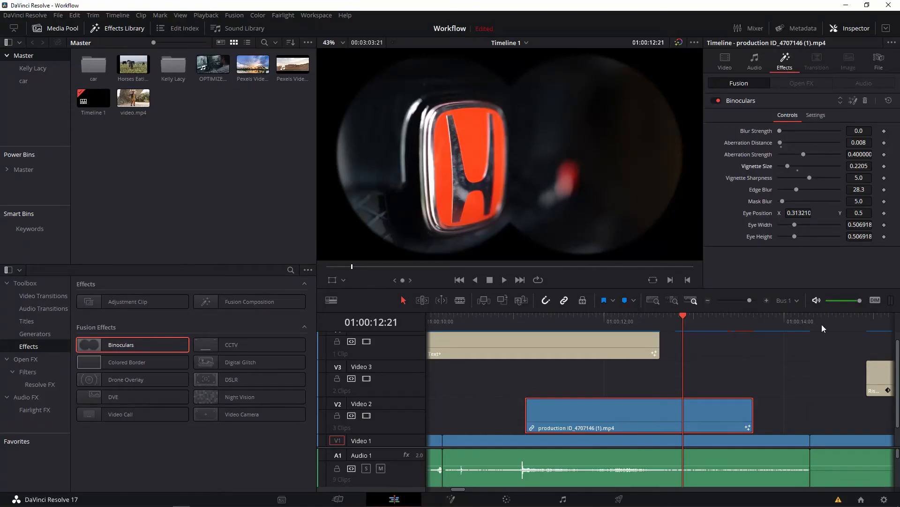
# Look through the Open FX library's Resolve FX categories, previewing effects such as Sharpen, Noise Reduction and Contrast Pop on the clip.
pyautogui.click(40, 359)
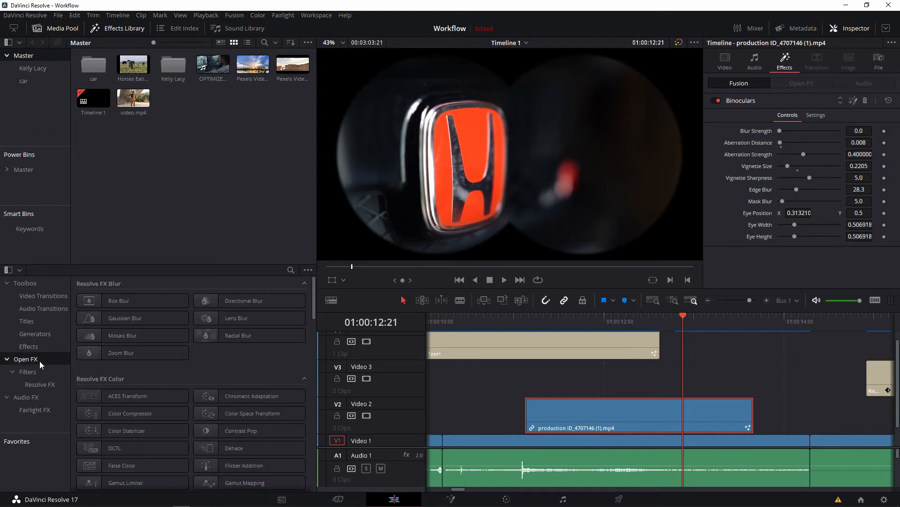
pyautogui.scroll(-10, 137, 397)
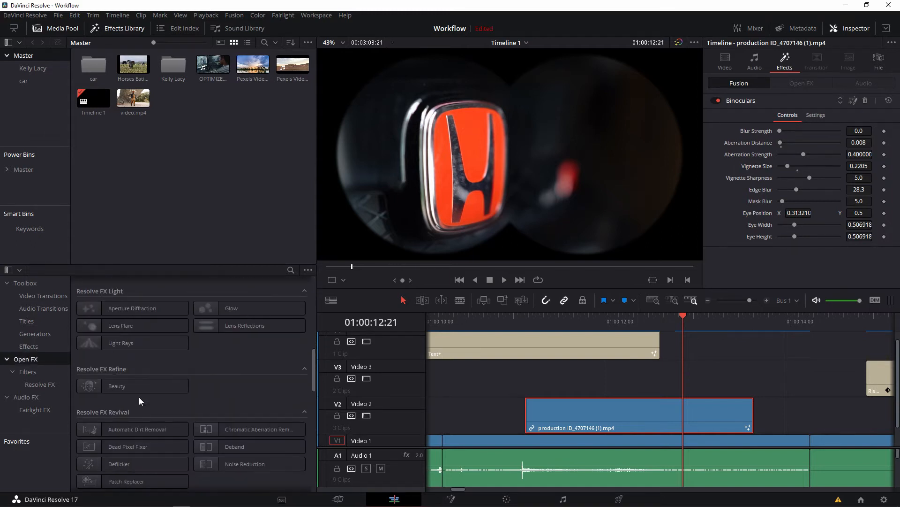
pyautogui.scroll(-4, 139, 397)
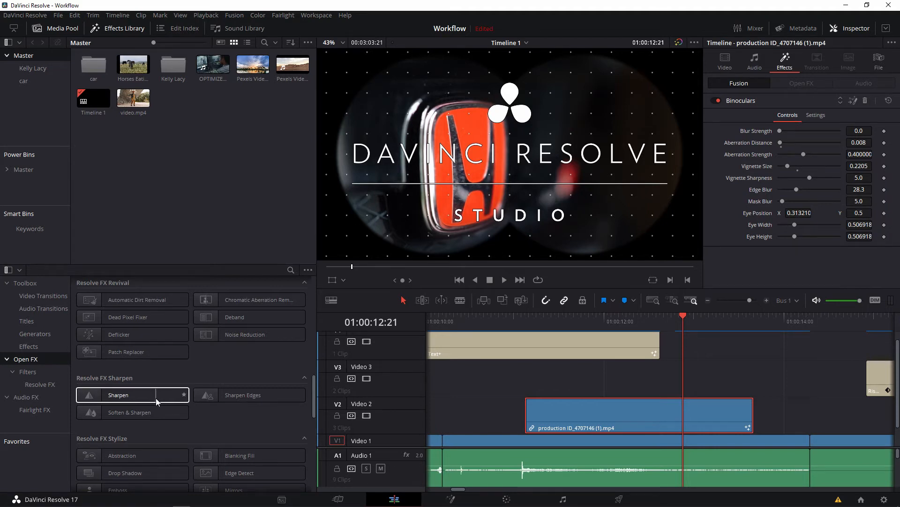
pyautogui.scroll(2, 123, 396)
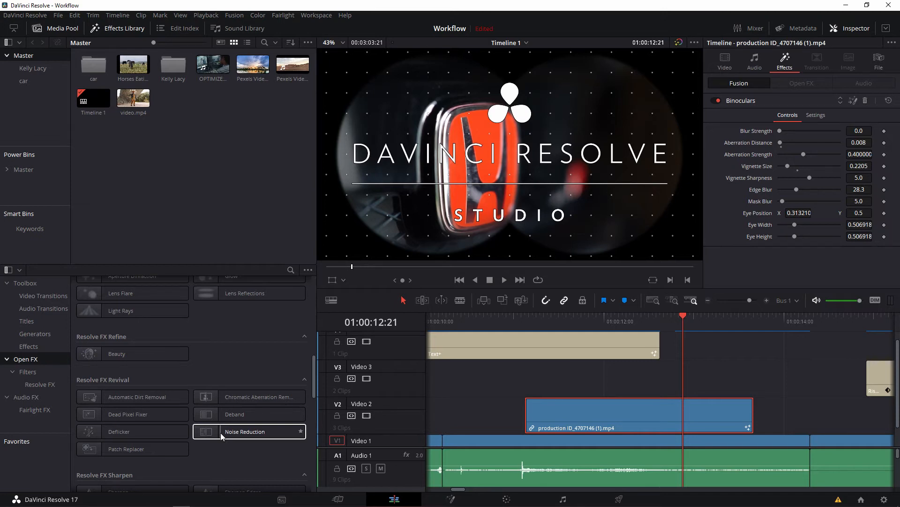
pyautogui.scroll(6, 221, 435)
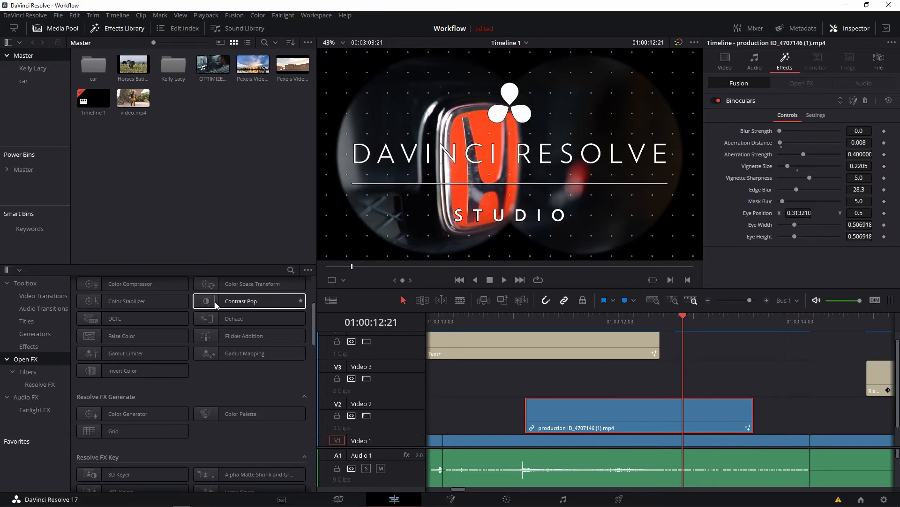
pyautogui.scroll(2, 215, 302)
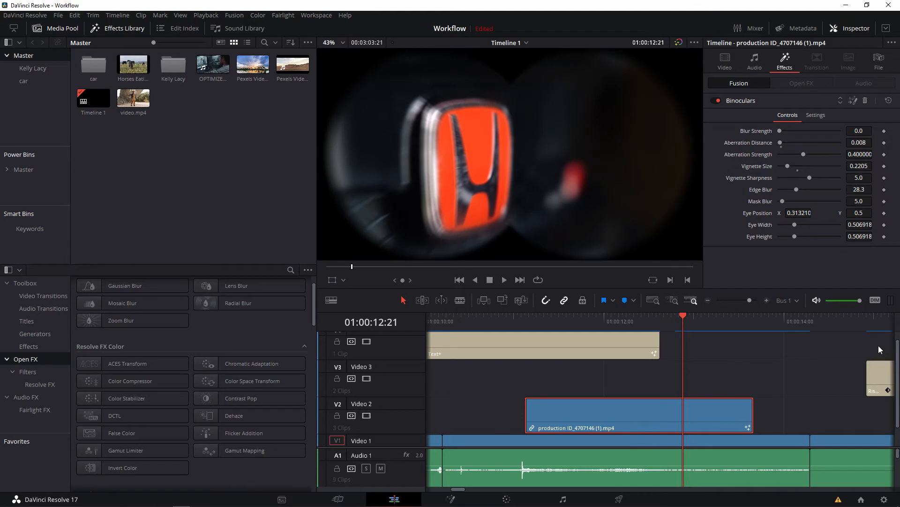
# Apply the Zoom Blur effect to the production ID_4707185.mp4 clip on Video 1 and play it back.
pyautogui.click(825, 323)
pyautogui.hscroll(5, 824, 373)
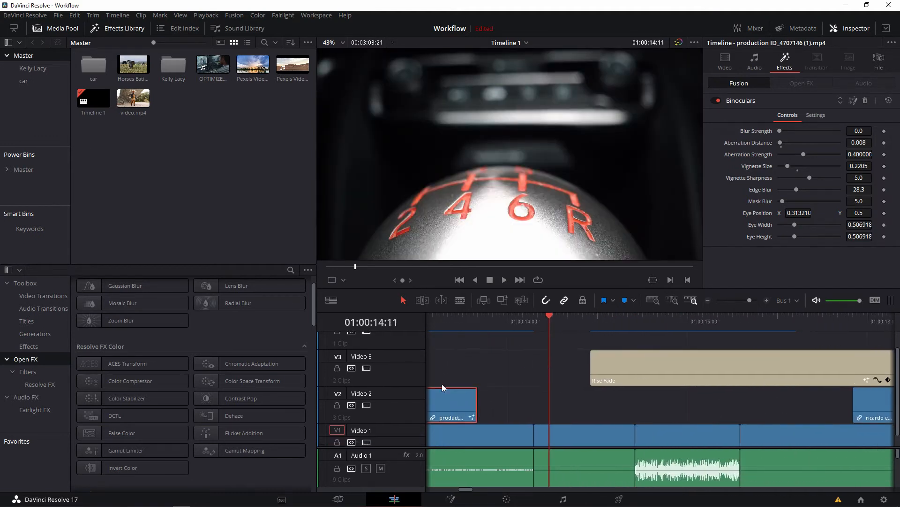
pyautogui.moveTo(136, 319); pyautogui.dragTo(647, 443)
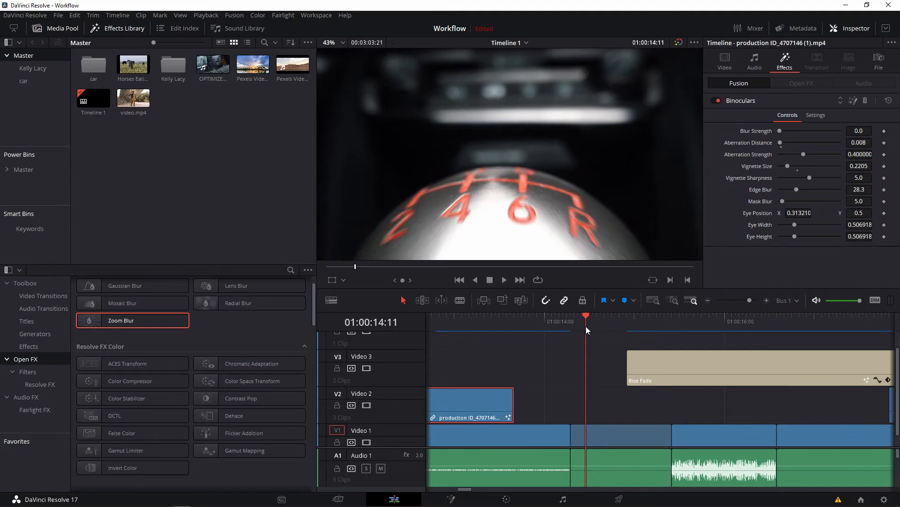
pyautogui.click(572, 322)
pyautogui.press('space')
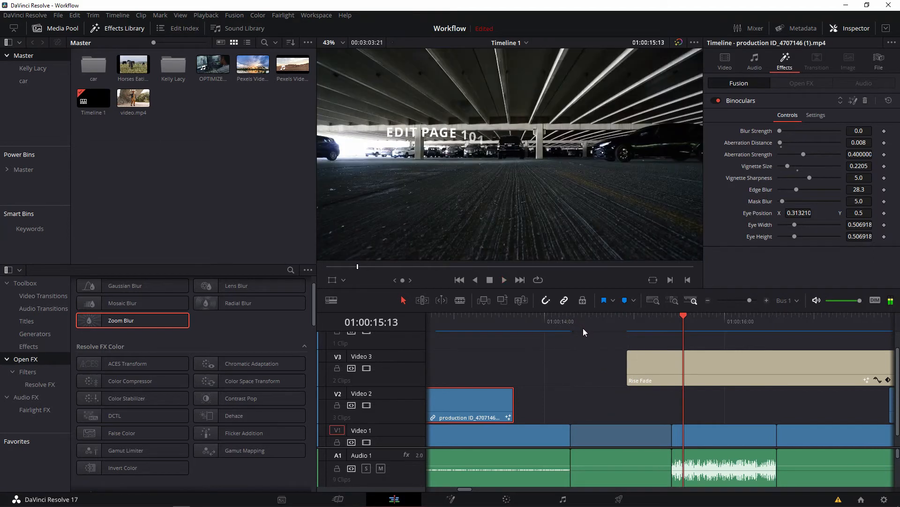
# Set the Zoom Blur's zoom amount to 0 at the start of the production ID_4707185.mp4 clip.
pyautogui.click(579, 325)
pyautogui.click(615, 430)
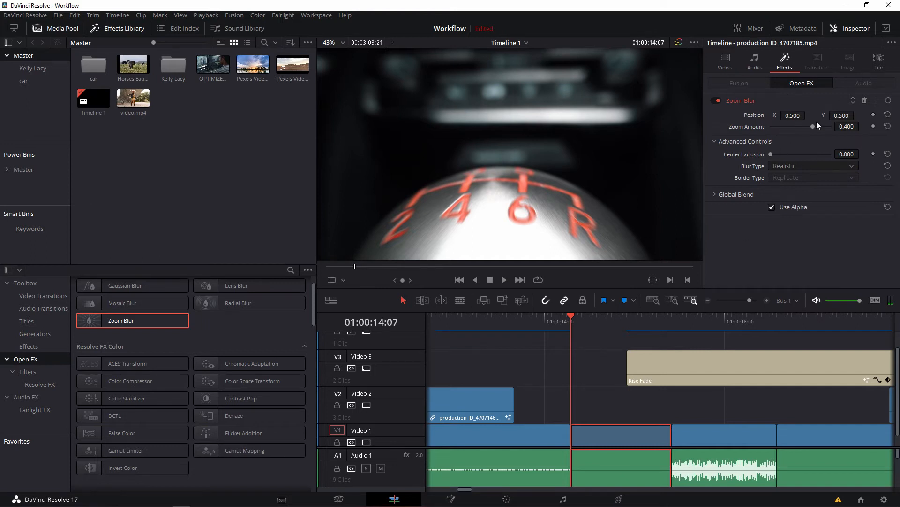
pyautogui.moveTo(811, 126)
pyautogui.mouseDown()
pyautogui.moveTo(767, 122)
pyautogui.moveTo(818, 124)
pyautogui.moveTo(782, 131)
pyautogui.moveTo(802, 137)
pyautogui.mouseUp()
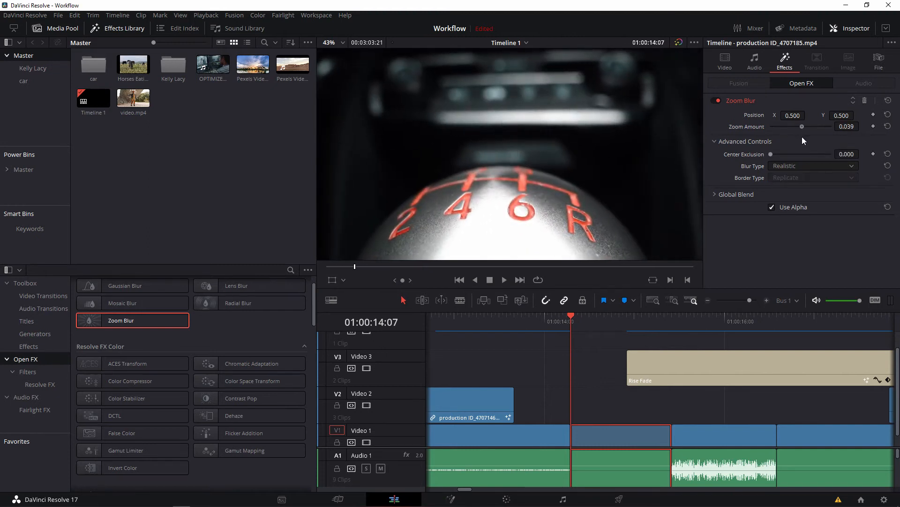
pyautogui.doubleClick(852, 128)
pyautogui.write('0')
pyautogui.click(592, 384)
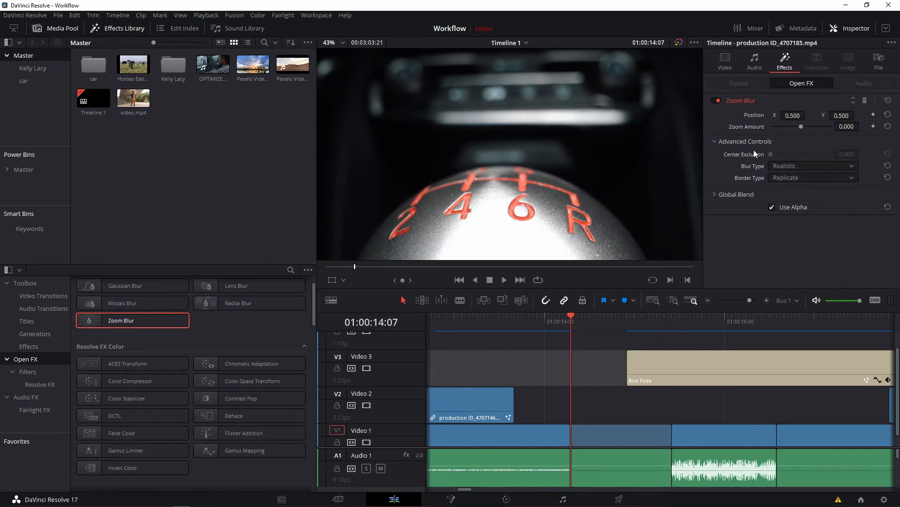
# Set the Zoom Blur's zoom amount to 0.752 a few frames into the production ID_4707185.mp4 clip.
pyautogui.press('Right')
pyautogui.press('Right')
pyautogui.press('Right')
pyautogui.press('Right')
pyautogui.press('Right')
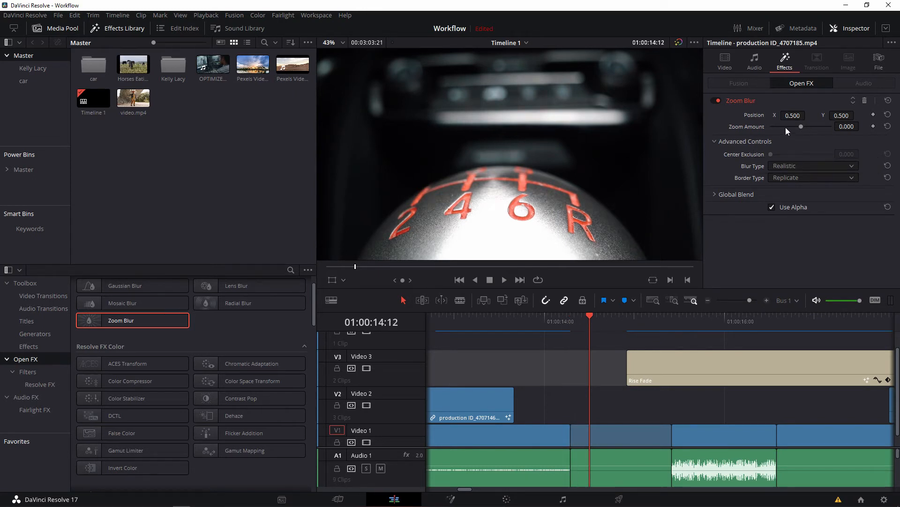
pyautogui.press('Right')
pyautogui.moveTo(805, 126); pyautogui.dragTo(823, 128)
pyautogui.press('Right')
pyautogui.press('Right')
pyautogui.press('Right')
pyautogui.press('Right')
pyautogui.press('Right')
pyautogui.press('Right')
pyautogui.press('Right')
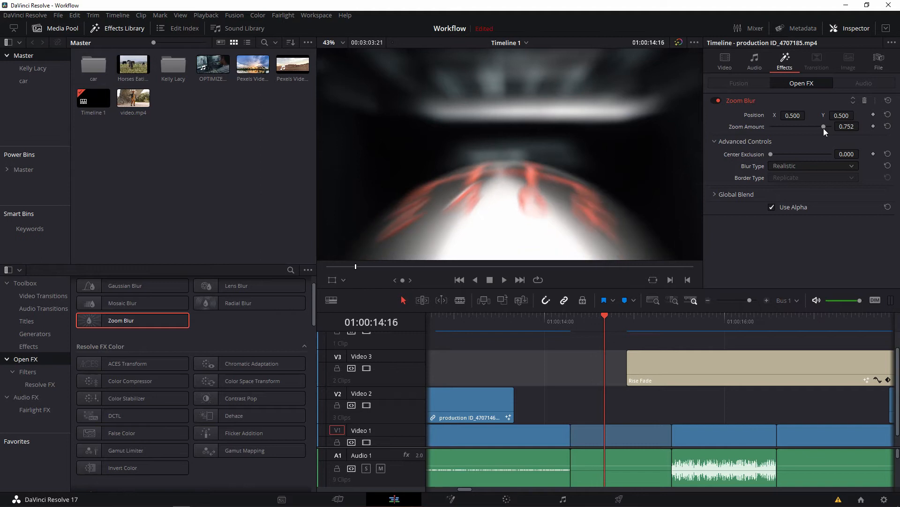
# Keyframe the Zoom Blur's zoom amount at 0.705 at 01:00:15:00 on the production ID_4707185.mp4 clip.
pyautogui.press('Right')
pyautogui.press('Right')
pyautogui.press('Right')
pyautogui.press('Right')
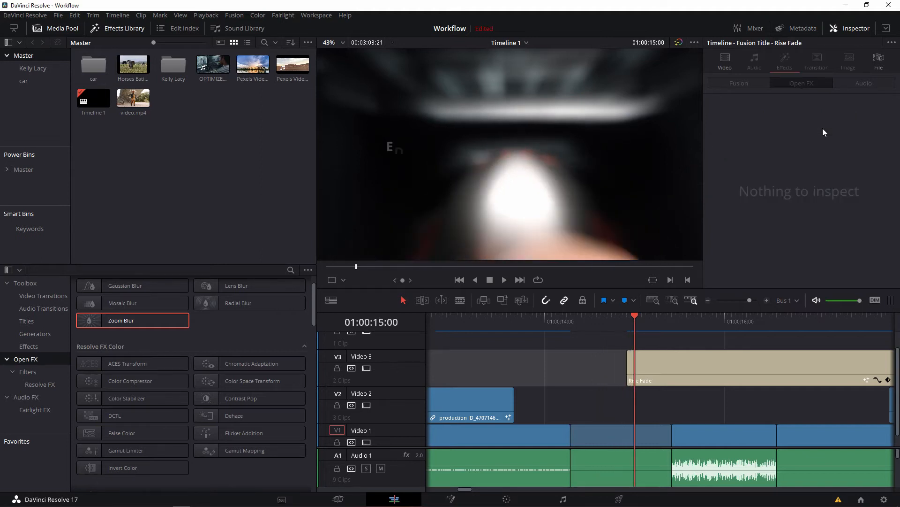
pyautogui.click(629, 434)
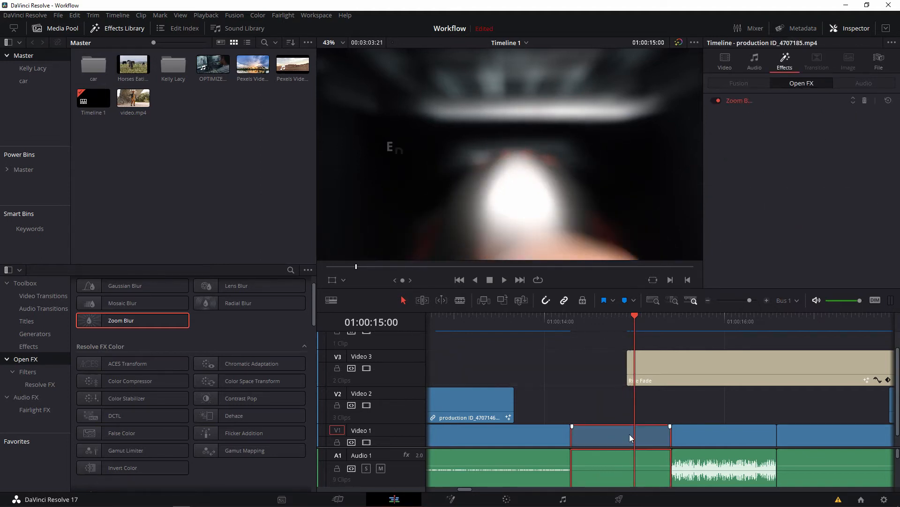
pyautogui.moveTo(825, 129); pyautogui.dragTo(834, 129)
pyautogui.click(874, 127)
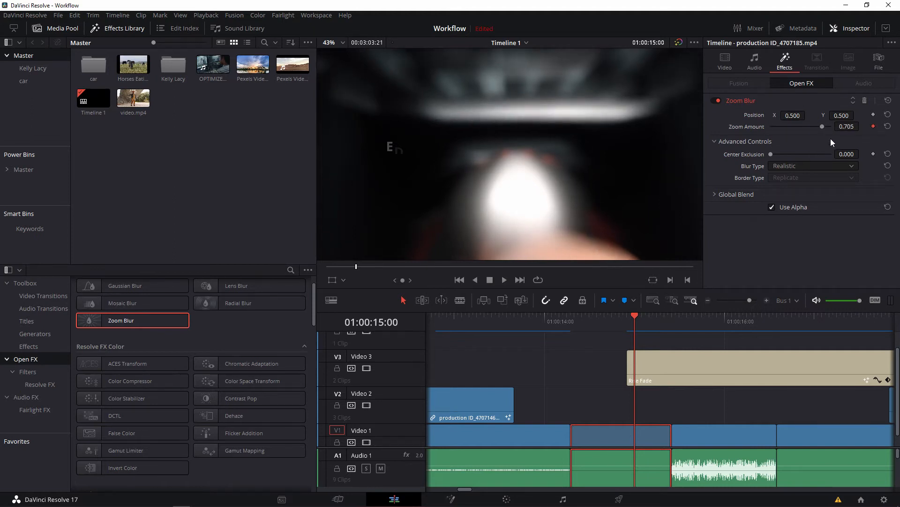
# Keyframe the Zoom Blur's zoom amount at 0 at 01:00:14:17 and 01:00:15:04, on both sides of the existing keyframe.
pyautogui.press('Left')
pyautogui.press('Left')
pyautogui.press('Left')
pyautogui.press('Left')
pyautogui.press('Left')
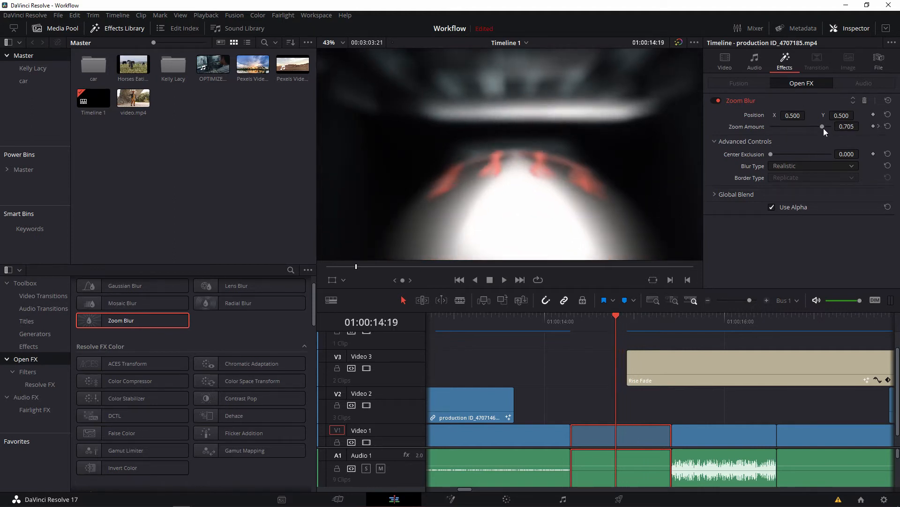
pyautogui.press('Left')
pyautogui.press('Left')
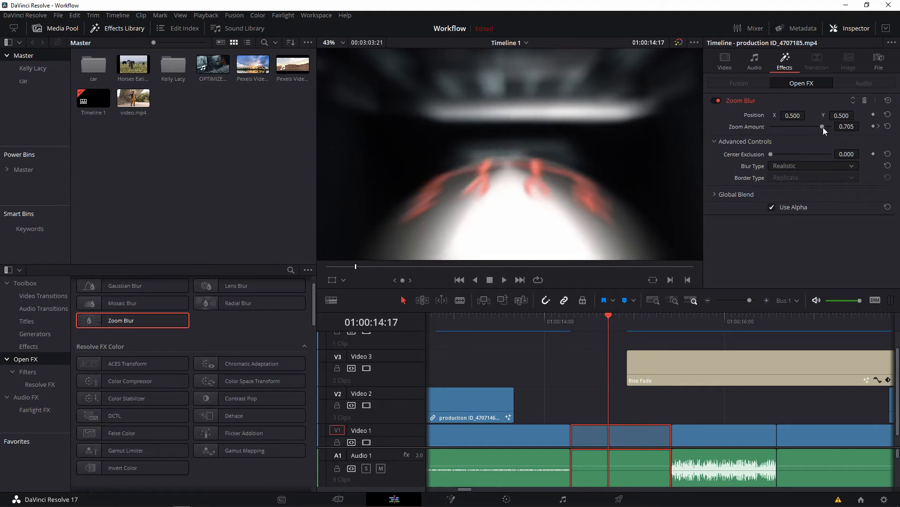
pyautogui.moveTo(823, 128); pyautogui.dragTo(796, 128)
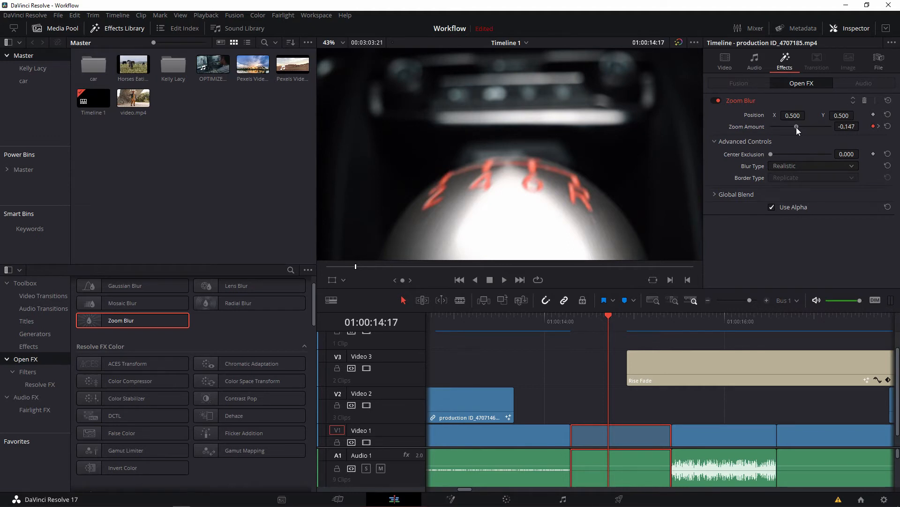
pyautogui.click(848, 129)
pyautogui.write('0')
pyautogui.press('Return')
pyautogui.moveTo(610, 324); pyautogui.dragTo(650, 322)
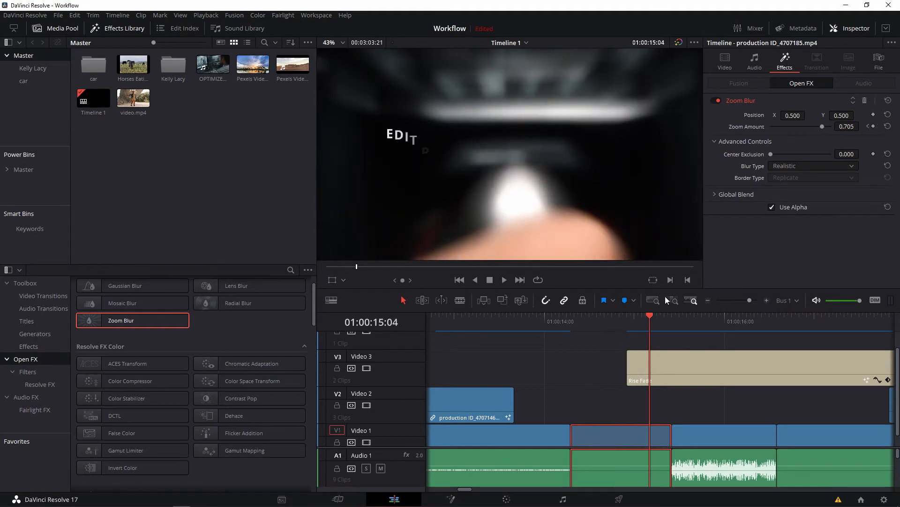
pyautogui.click(848, 128)
# Play back the production ID_4707185.mp4 section repeatedly to review the animated Zoom Blur.
pyautogui.click(622, 317)
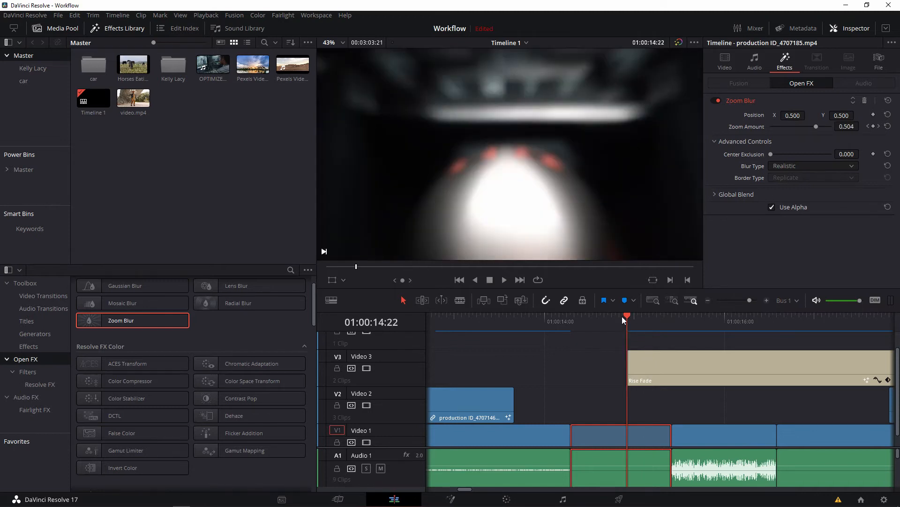
pyautogui.press('space')
pyautogui.click(599, 321)
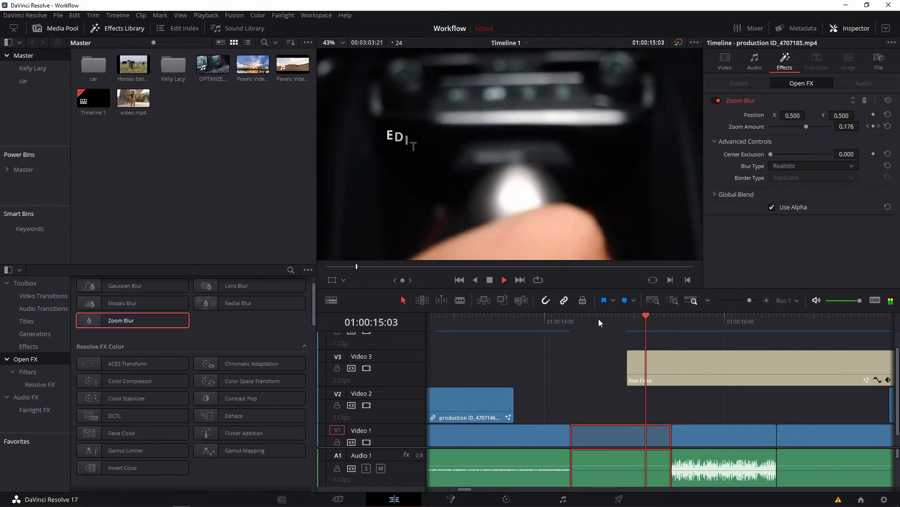
pyautogui.click(566, 324)
pyautogui.press('space')
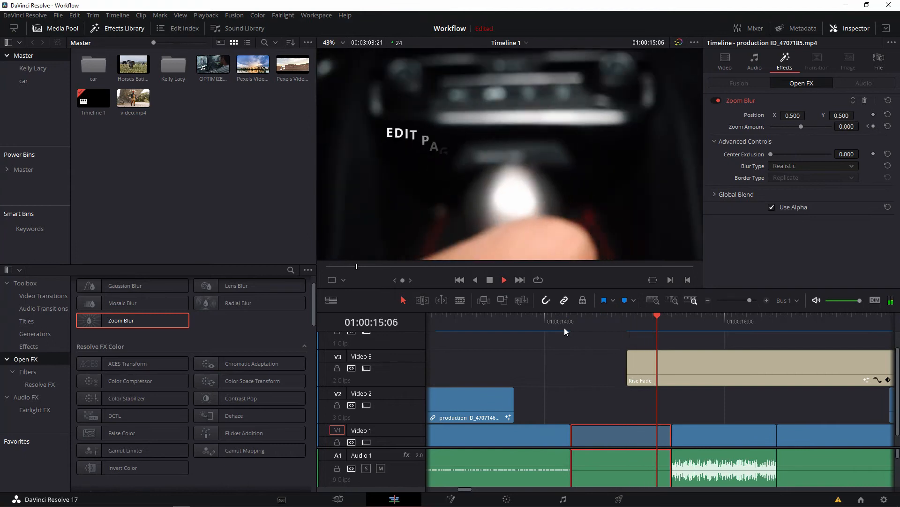
pyautogui.click(564, 327)
pyautogui.press('space')
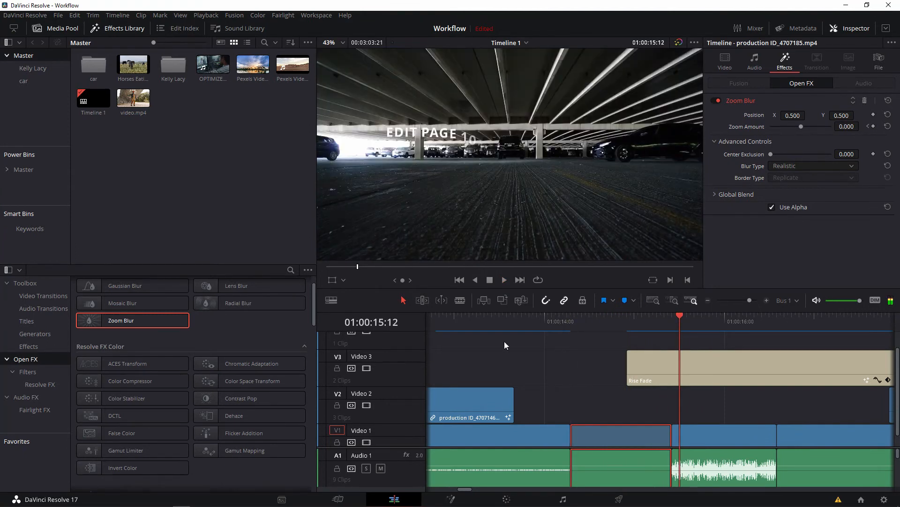
# Look through the Resolve FX effects and the Fairlight FX effects in the Audio FX library.
pyautogui.scroll(2, 227, 320)
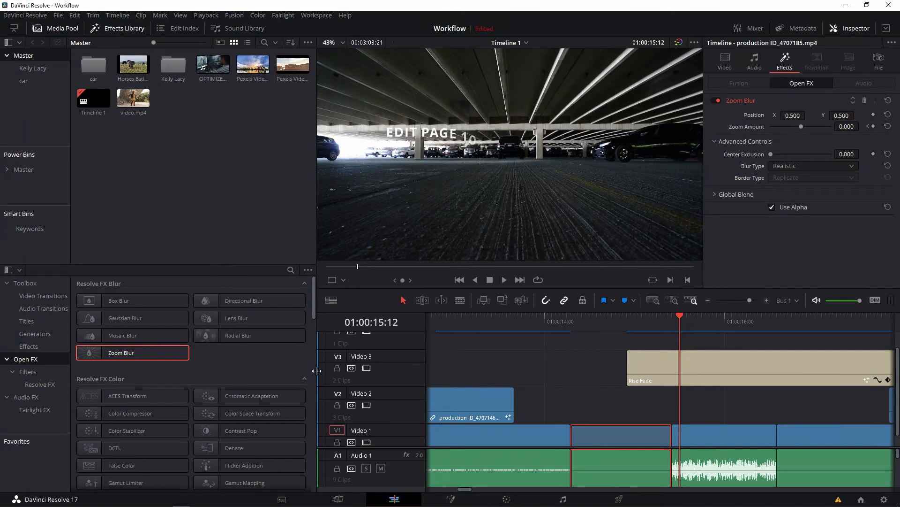
pyautogui.scroll(-4, 275, 353)
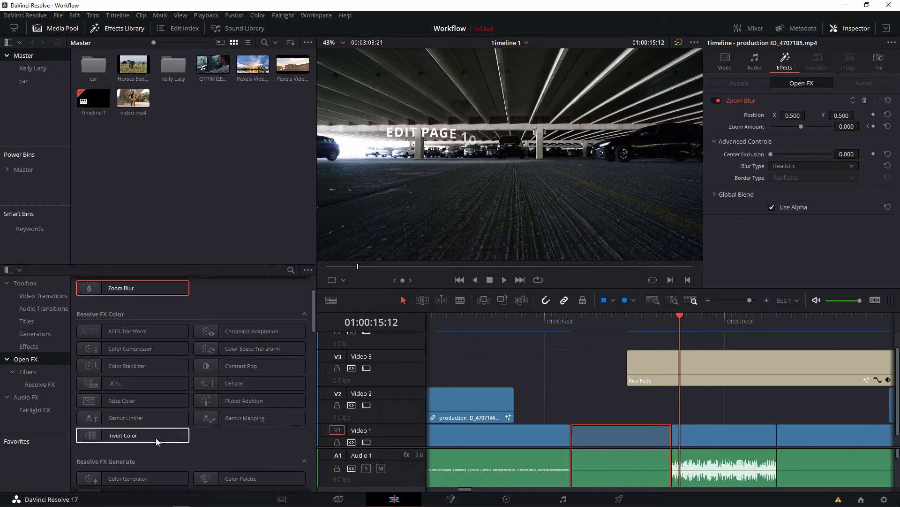
pyautogui.click(23, 371)
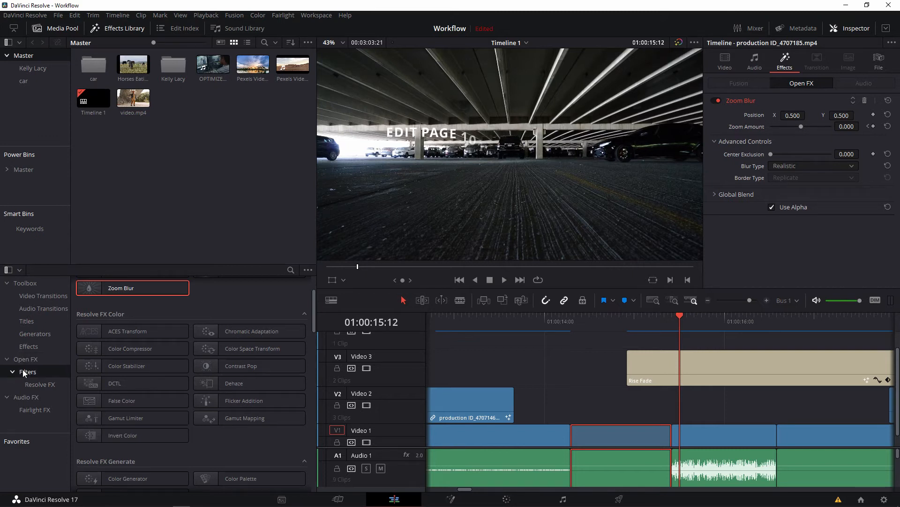
pyautogui.click(33, 399)
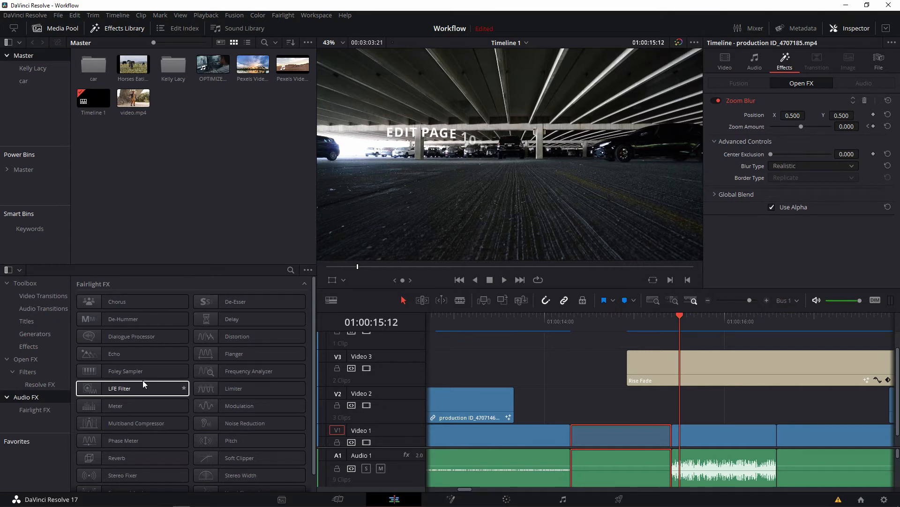
pyautogui.scroll(-1, 142, 385)
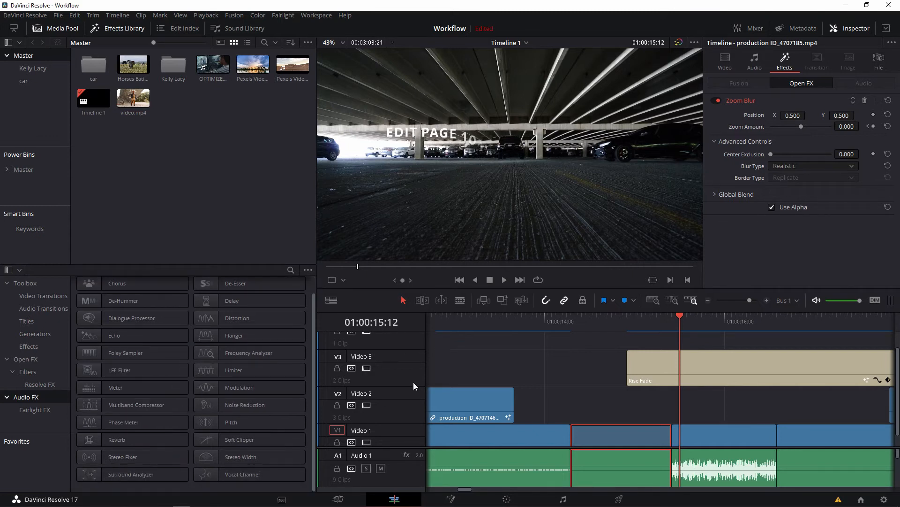
pyautogui.scroll(-1, 522, 353)
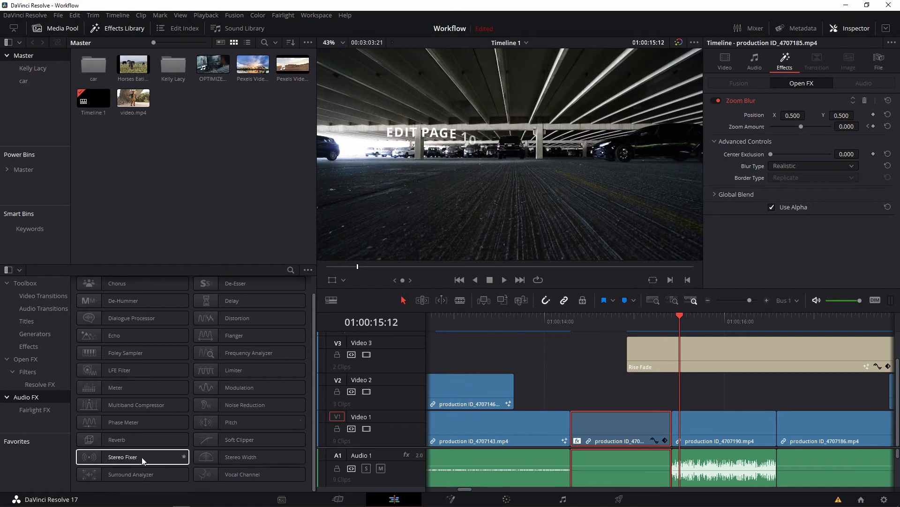
# Apply Reverb to the production ID_4707190.mp4 audio clip and resize its room to length 5.86 and width 8.87.
pyautogui.moveTo(128, 443); pyautogui.dragTo(793, 483)
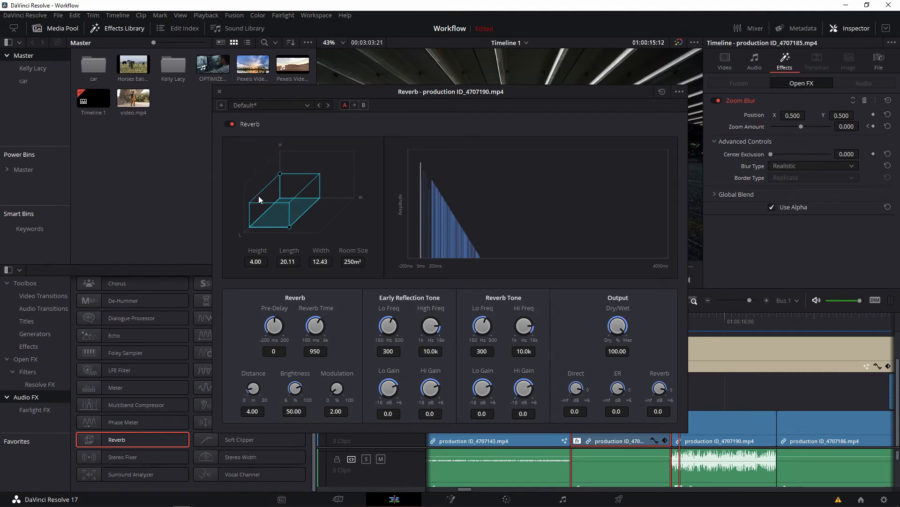
pyautogui.moveTo(288, 227); pyautogui.dragTo(298, 210)
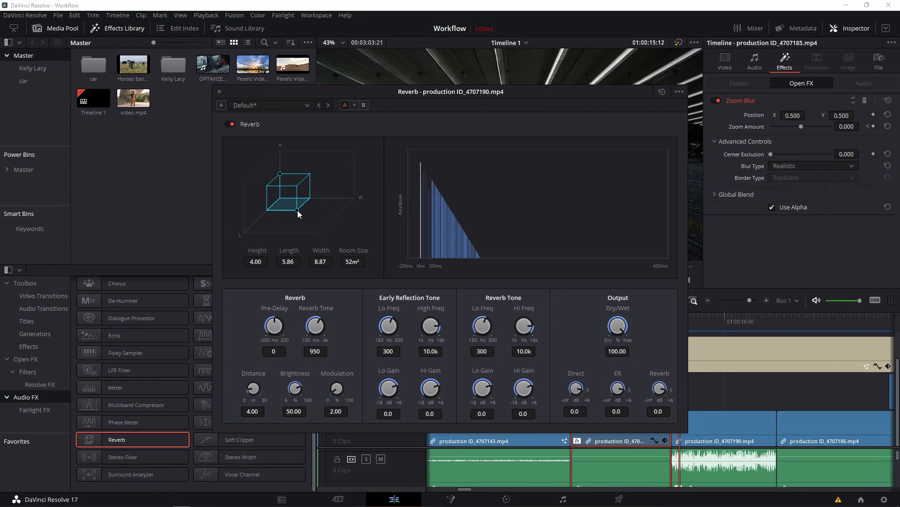
pyautogui.click(219, 92)
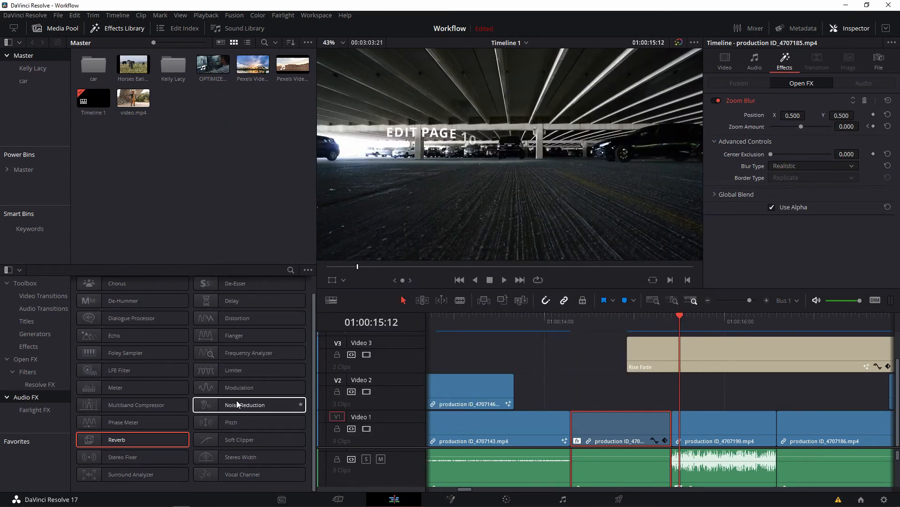
# Apply Noise Reduction to the production ID_4707190.mp4 audio clip and choose Auto Speech Mode.
pyautogui.moveTo(237, 401); pyautogui.dragTo(727, 488)
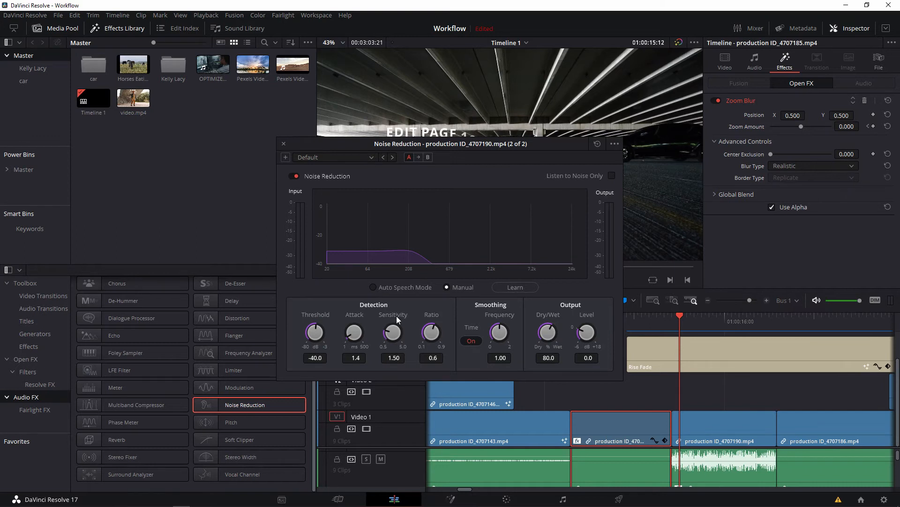
pyautogui.click(385, 288)
pyautogui.click(284, 143)
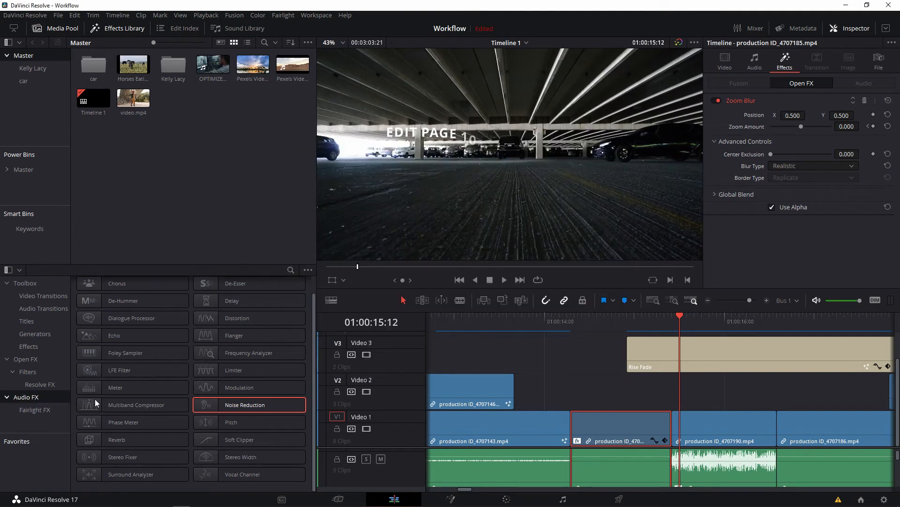
# Visit the Fusion page and open the effects library on the Fairlight page.
pyautogui.click(451, 499)
pyautogui.click(563, 499)
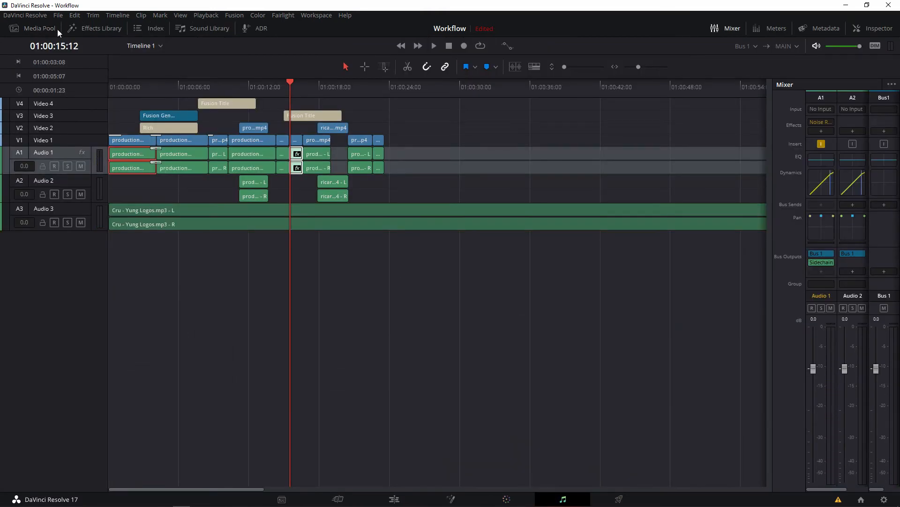
pyautogui.click(77, 27)
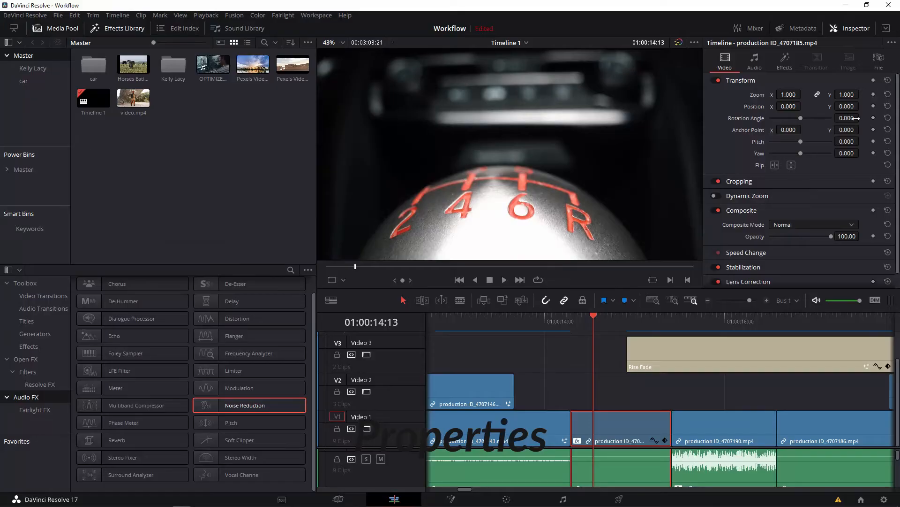
# Try zoom 1.260, X position -34, X anchor point -7 and rotation 52.210 on production ID_4707185.mp4, and reset its Transform settings.
pyautogui.moveTo(795, 95); pyautogui.dragTo(742, 198)
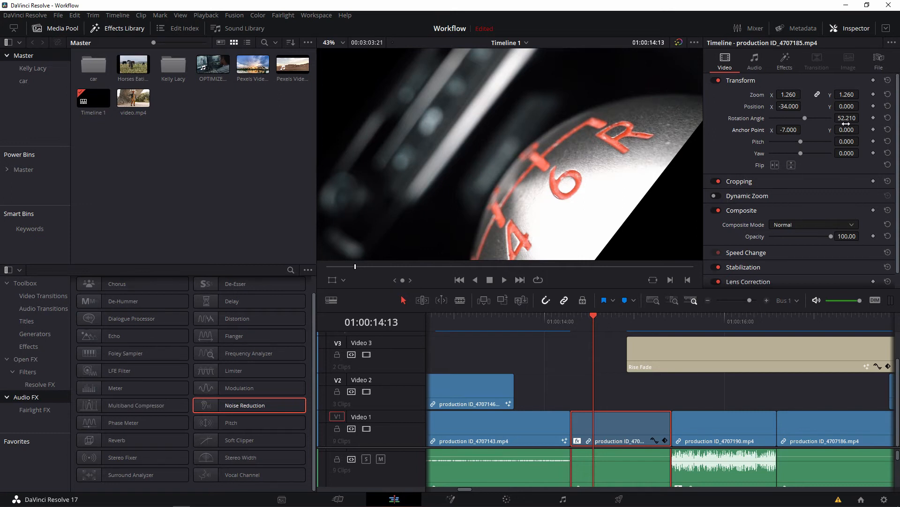
pyautogui.click(888, 80)
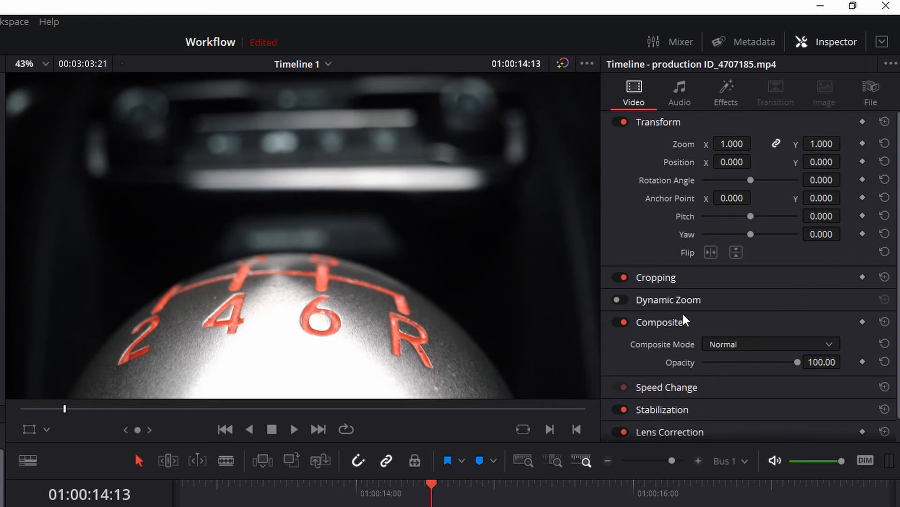
# Turn on Dynamic Zoom for the production ID_4707185.mp4 clip.
pyautogui.click(623, 300)
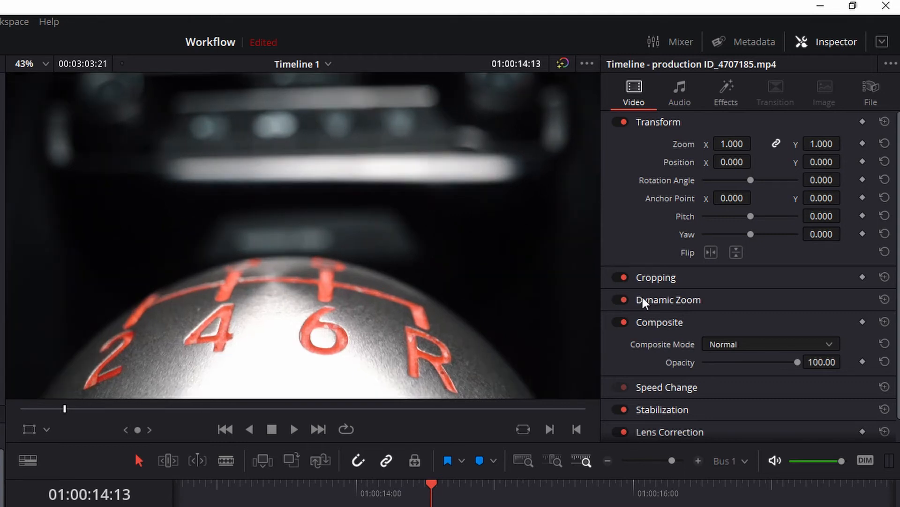
# Set Dynamic Zoom Ease to Ease In and Out for production ID_4707185.mp4 and play the clip back.
pyautogui.click(644, 299)
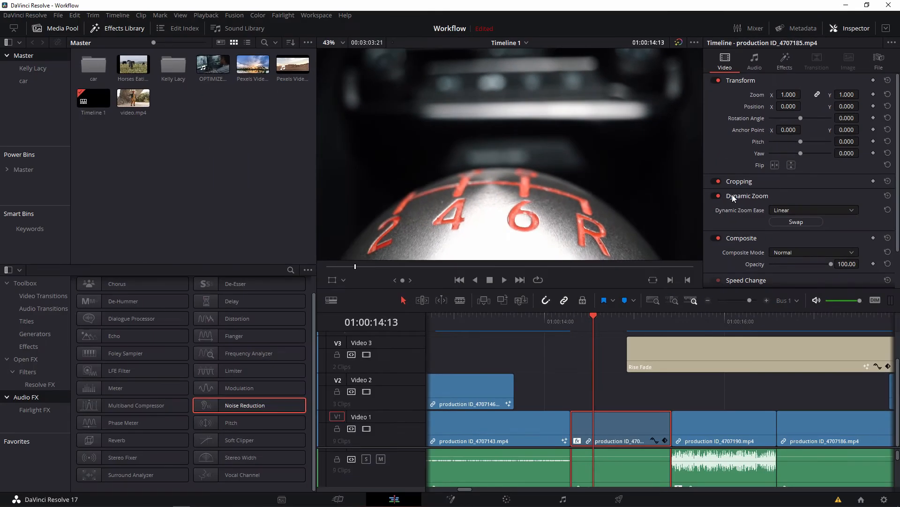
pyautogui.click(784, 210)
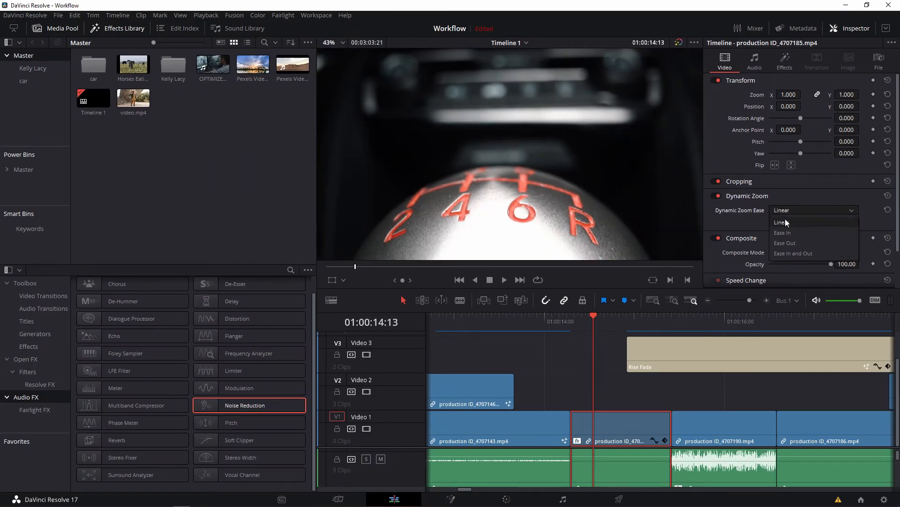
pyautogui.click(801, 253)
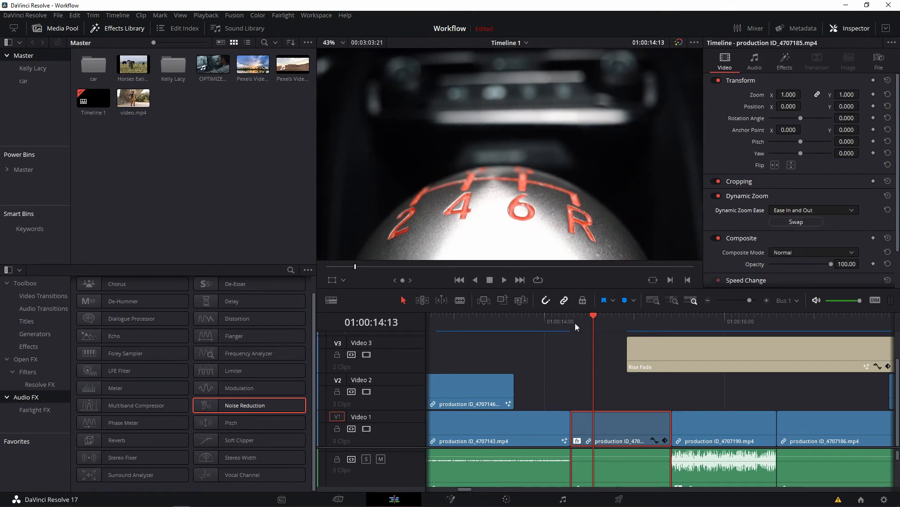
pyautogui.press('Up')
pyautogui.press('space')
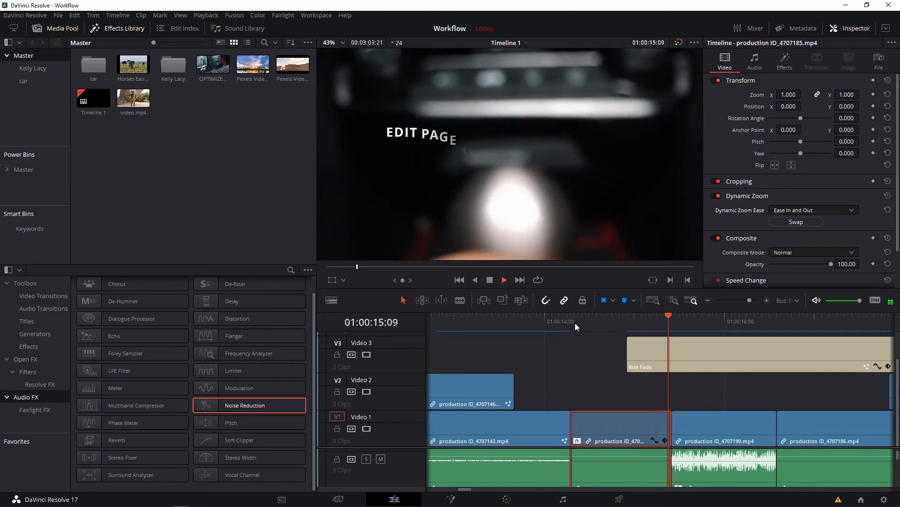
pyautogui.press('Up')
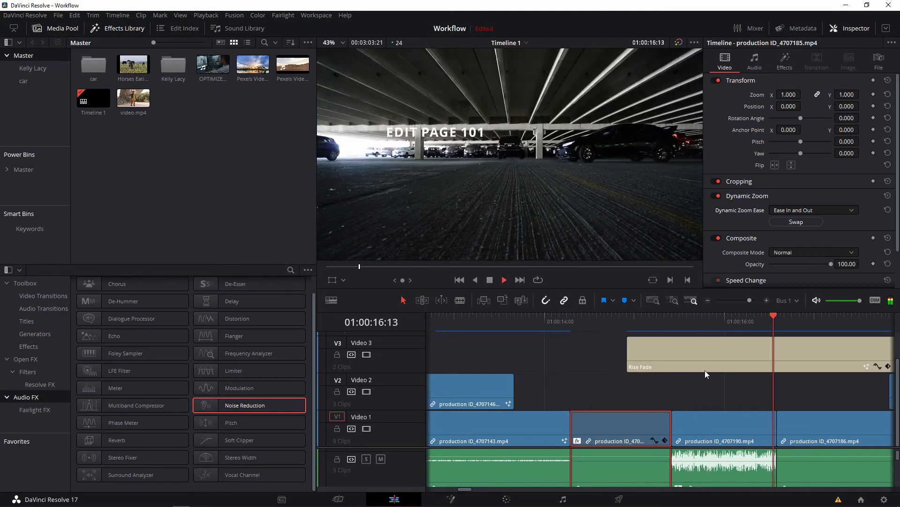
pyautogui.press('space')
pyautogui.press('Up')
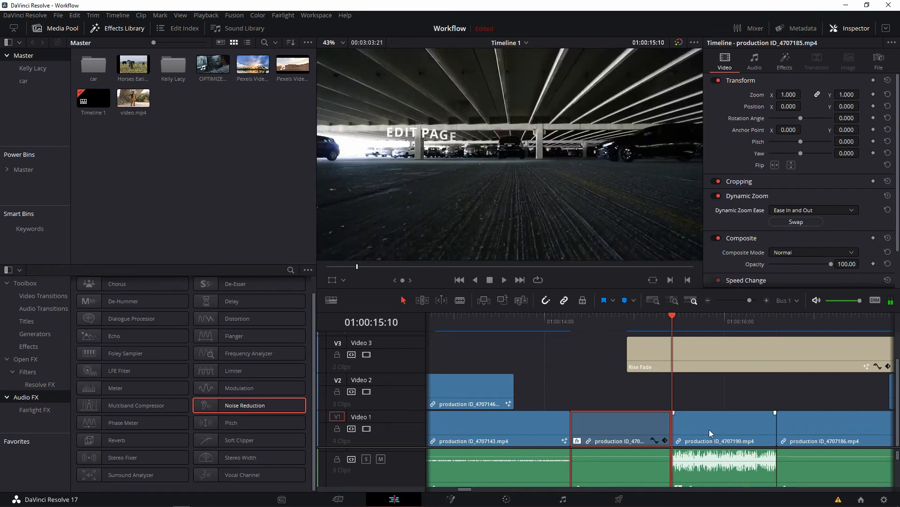
# Turn on Dynamic Zoom for production ID_4707190.mp4 with its ease set to Ease In and Out, and play it back.
pyautogui.click(709, 429)
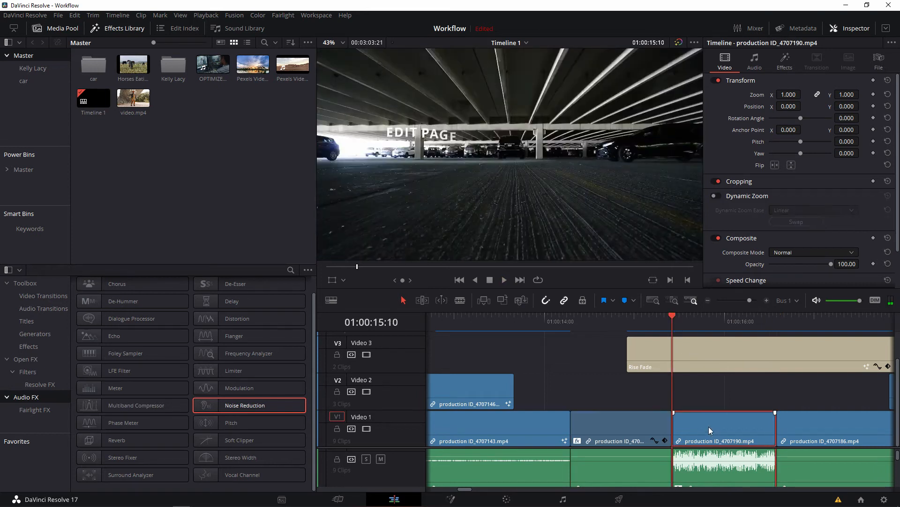
pyautogui.click(715, 196)
pyautogui.click(785, 221)
pyautogui.click(785, 211)
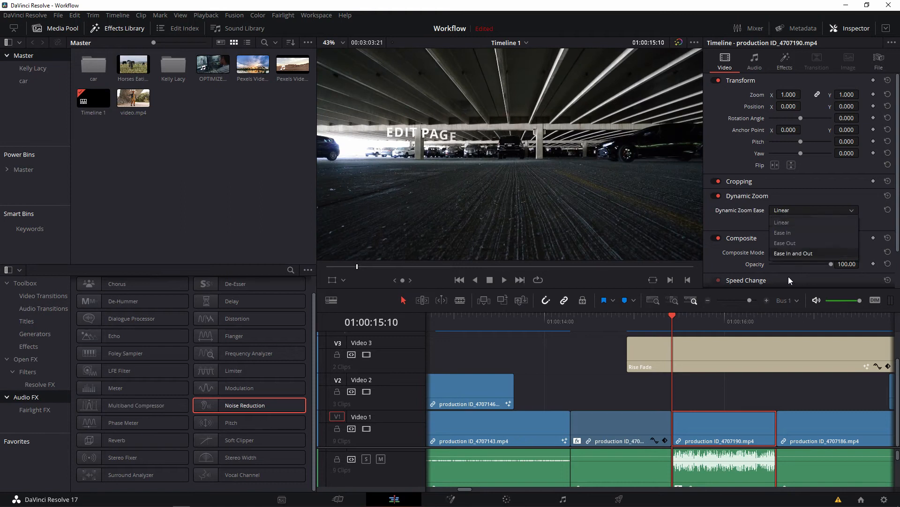
pyautogui.click(804, 255)
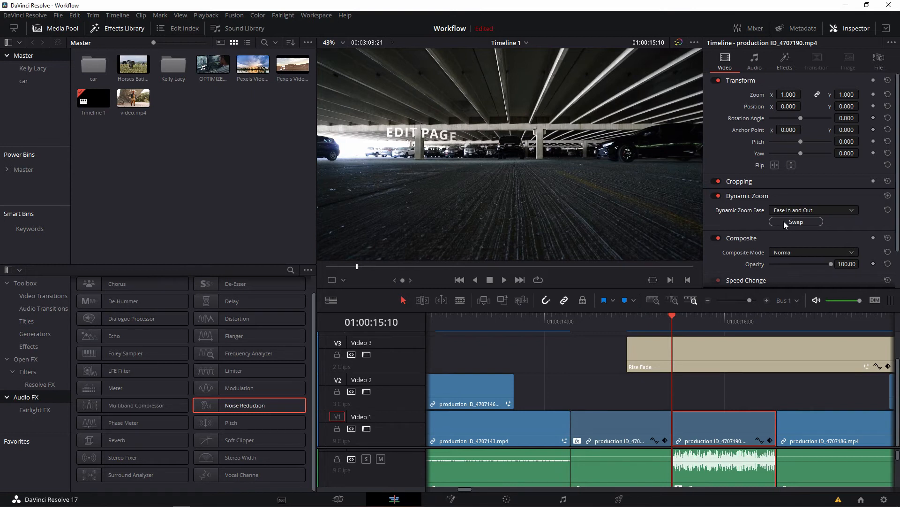
pyautogui.press('space')
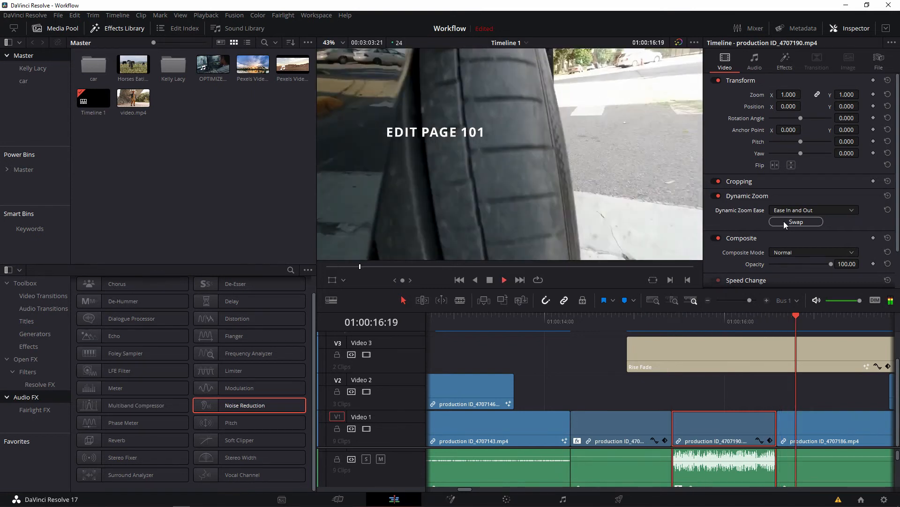
pyautogui.press('space')
# Compare playback of production ID_4707190.mp4 with Dynamic Zoom on and off.
pyautogui.moveTo(675, 324); pyautogui.dragTo(710, 321)
pyautogui.click(717, 196)
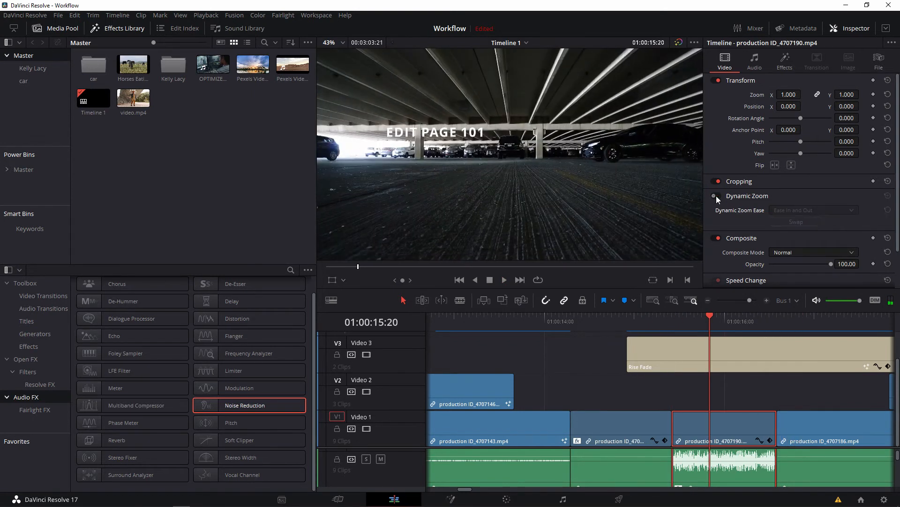
pyautogui.click(716, 196)
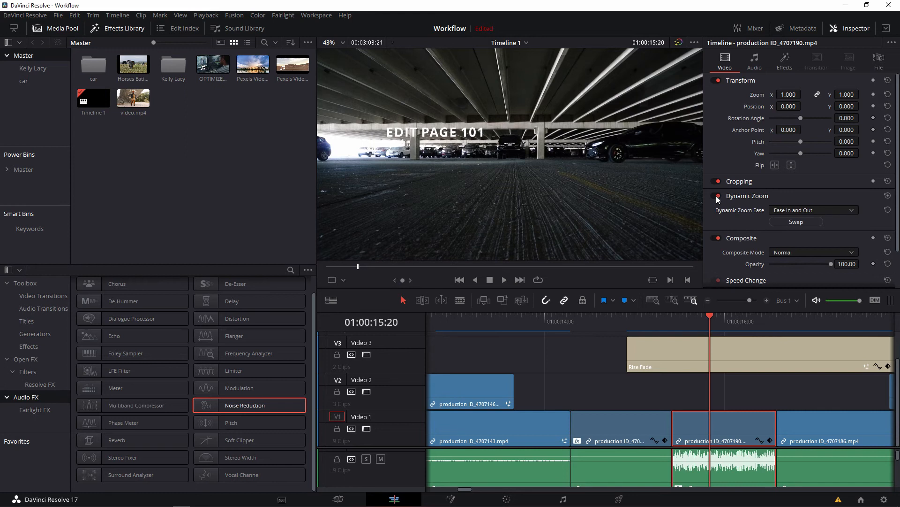
pyautogui.press('space')
pyautogui.press('space')
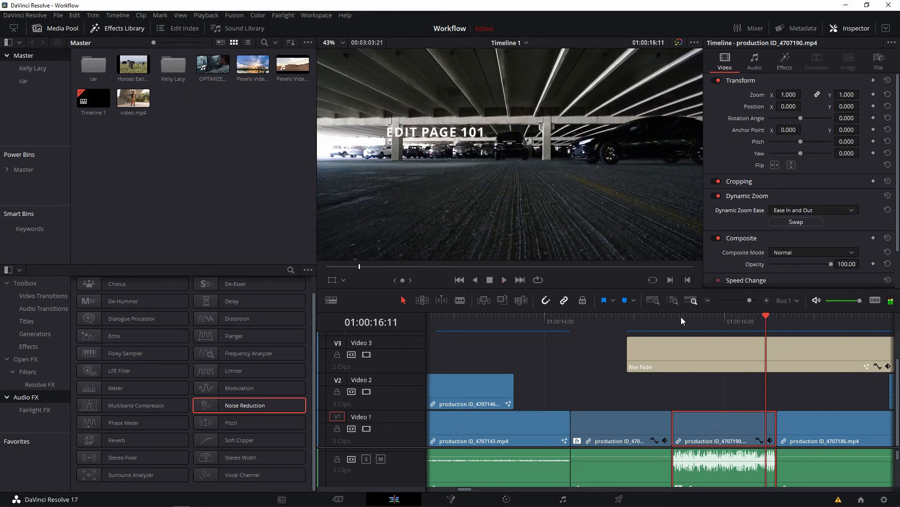
pyautogui.click(716, 196)
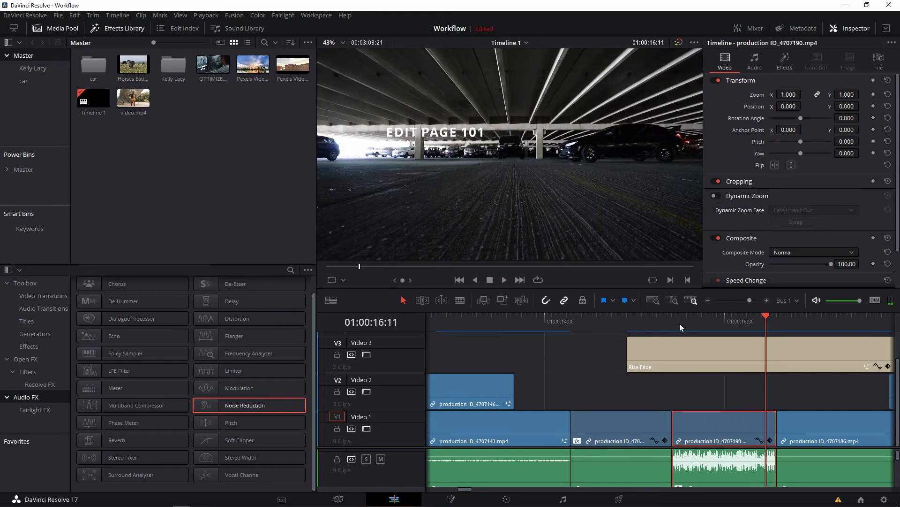
pyautogui.click(675, 316)
pyautogui.press('space')
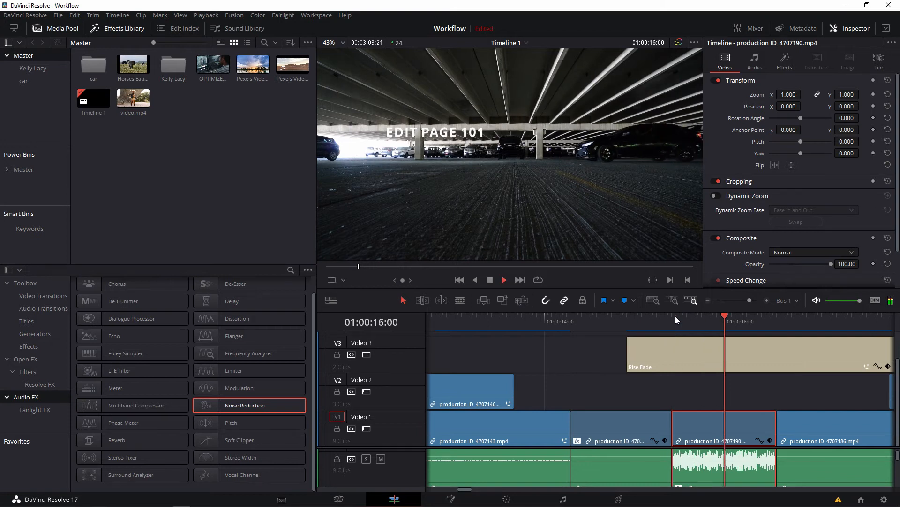
pyautogui.click(675, 315)
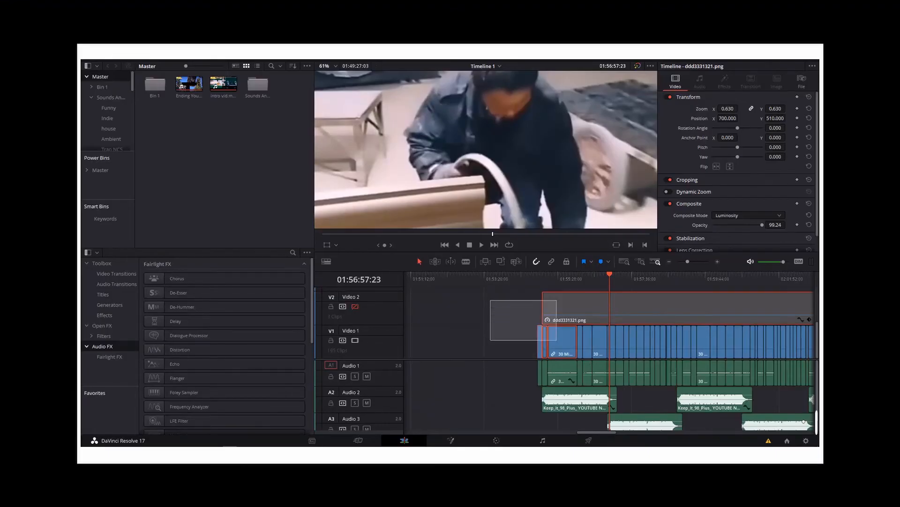
pyautogui.moveTo(490, 300); pyautogui.dragTo(751, 385)
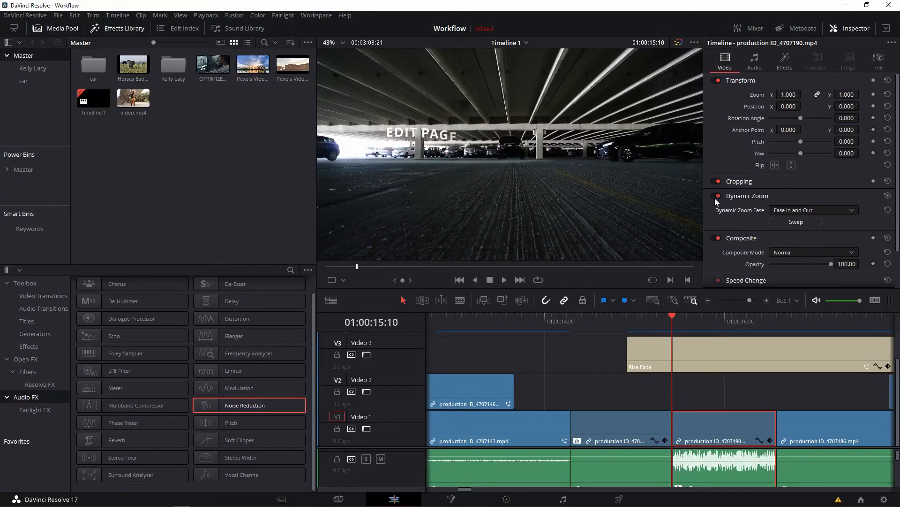
# Expand the Composite options of the production ID_4707190.mp4 clip.
pyautogui.scroll(-1, 736, 239)
pyautogui.click(738, 210)
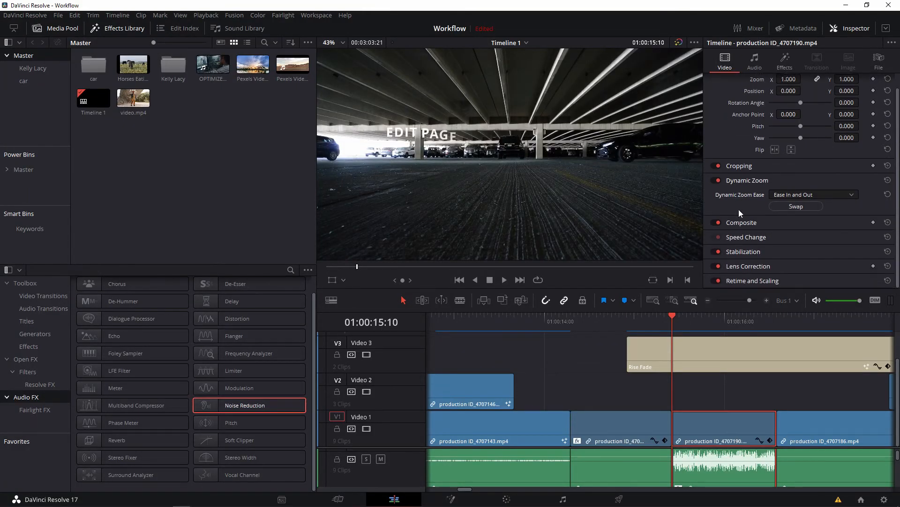
pyautogui.click(741, 224)
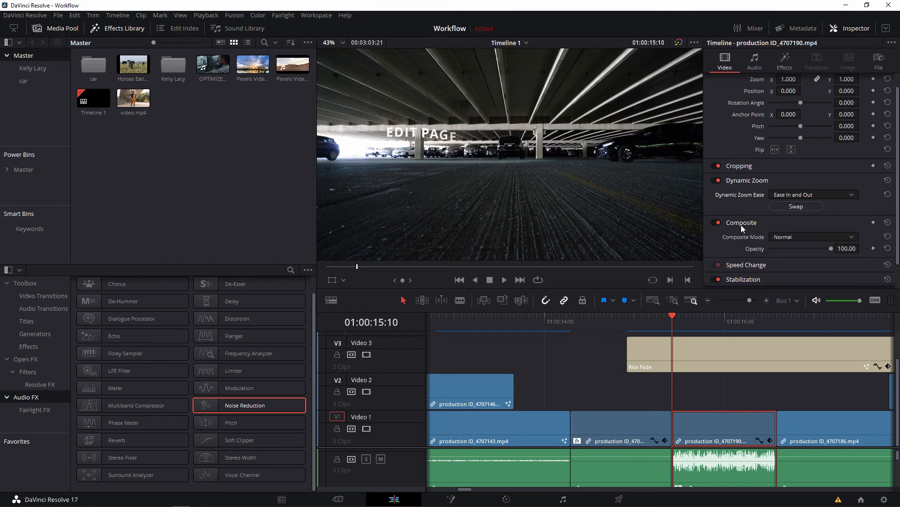
# Review the Transform, Cropping, Dynamic Zoom and Composite settings of the Rise Fade title.
pyautogui.click(706, 351)
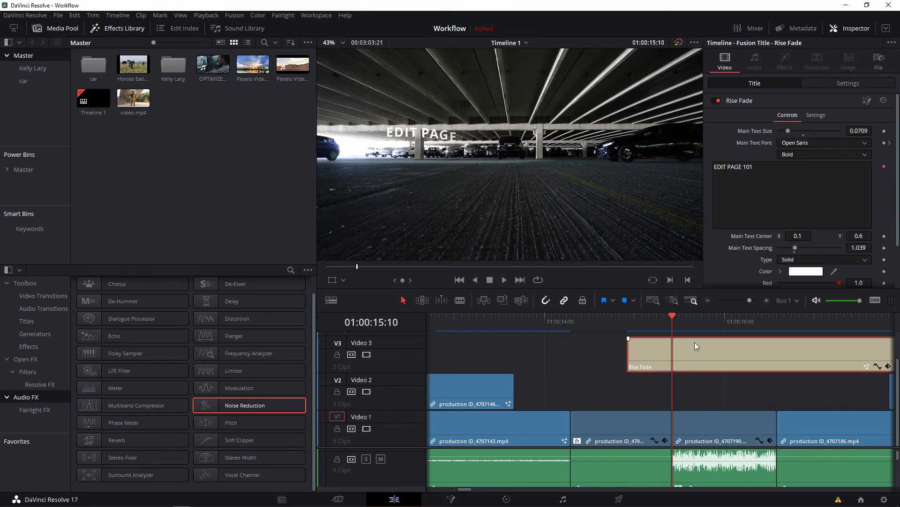
pyautogui.click(704, 328)
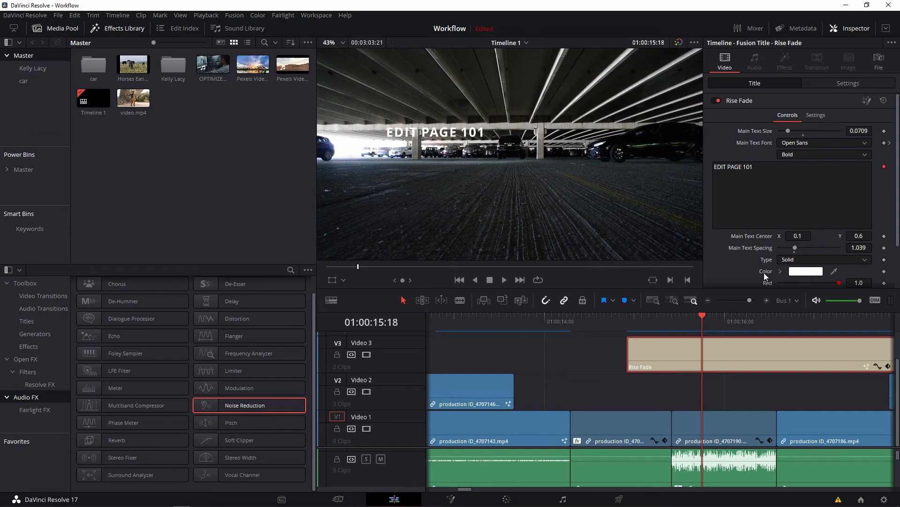
pyautogui.click(826, 83)
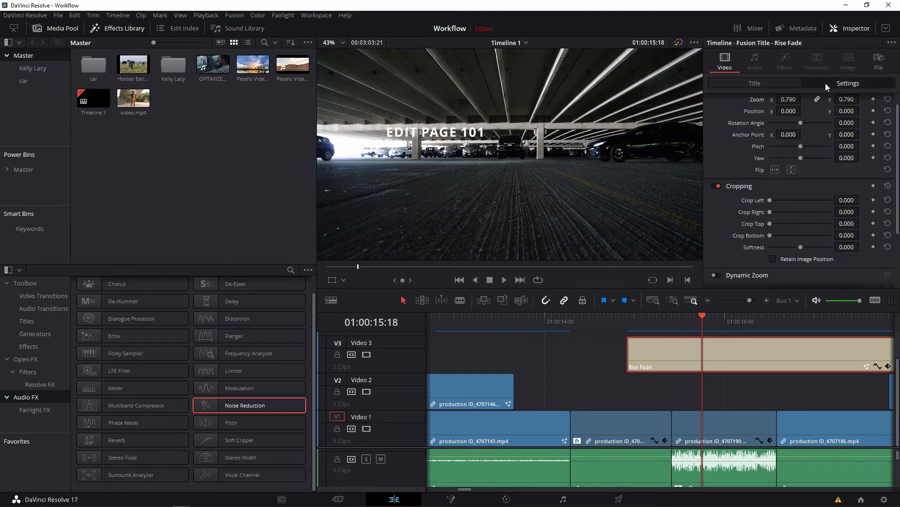
pyautogui.scroll(-2, 730, 206)
pyautogui.scroll(2, 726, 205)
pyautogui.scroll(-2, 726, 204)
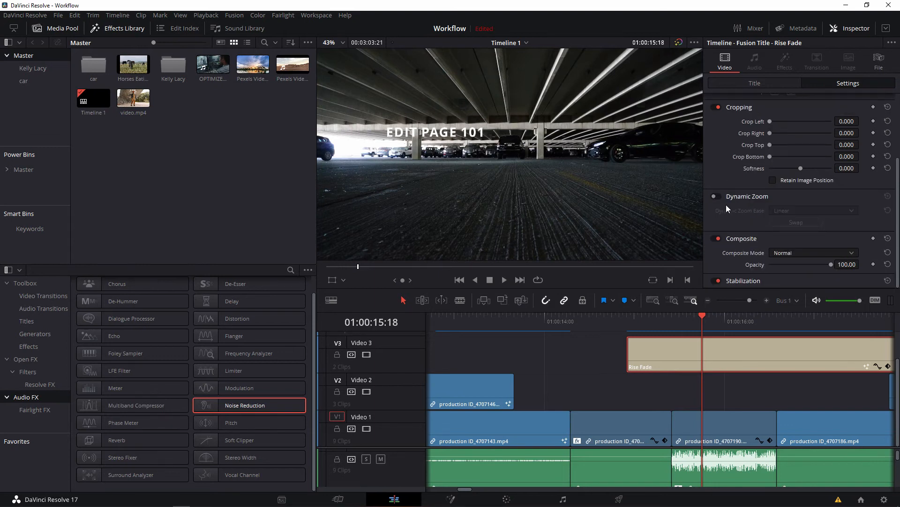
pyautogui.scroll(2, 726, 204)
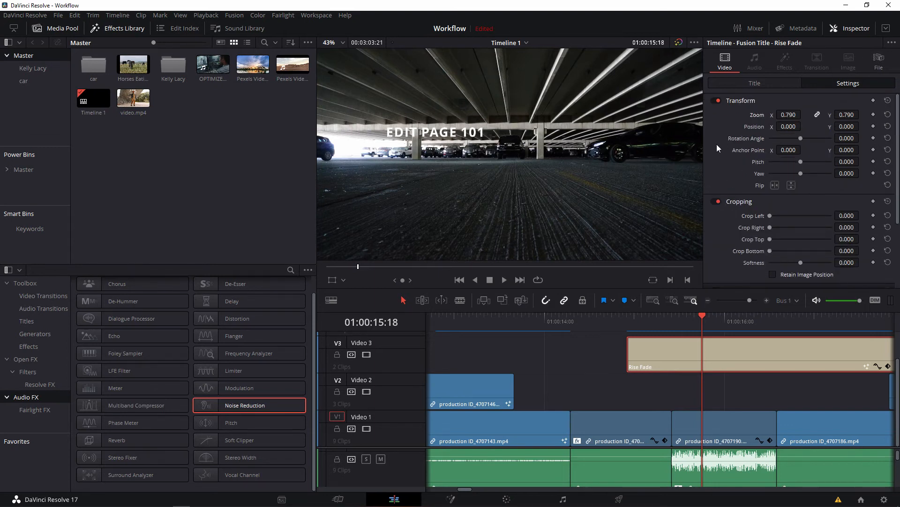
pyautogui.scroll(-2, 730, 145)
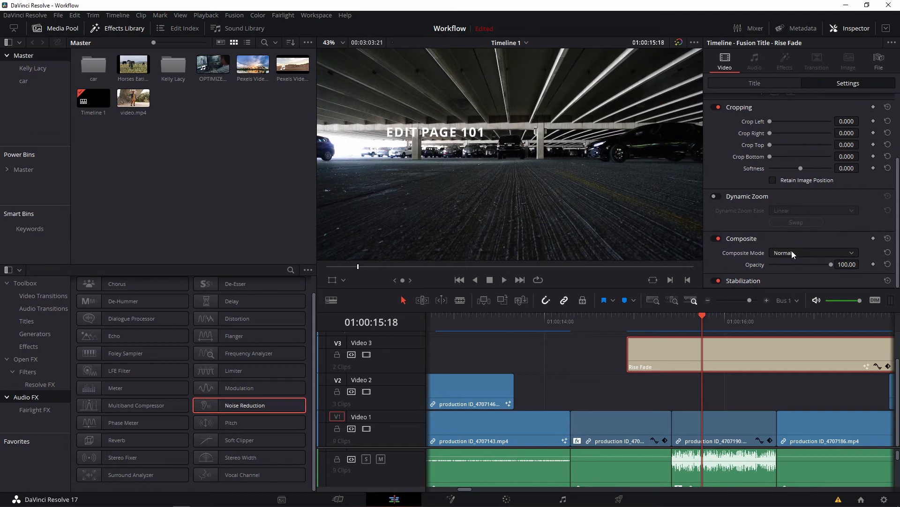
# Try the Color Dodge, Multiply, Lighter Color and Exclusion composite modes on the Rise Fade title, and play it back with Exclusion.
pyautogui.click(792, 252)
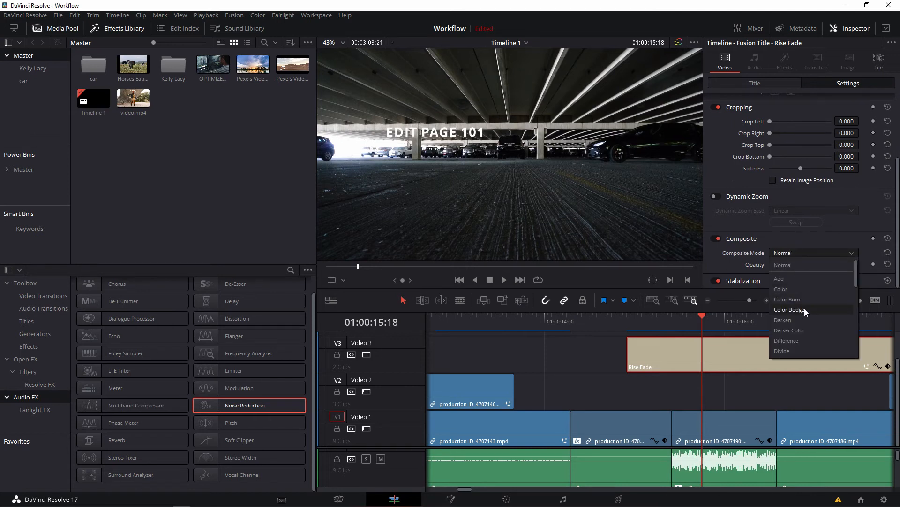
pyautogui.click(805, 310)
pyautogui.click(801, 253)
pyautogui.click(801, 252)
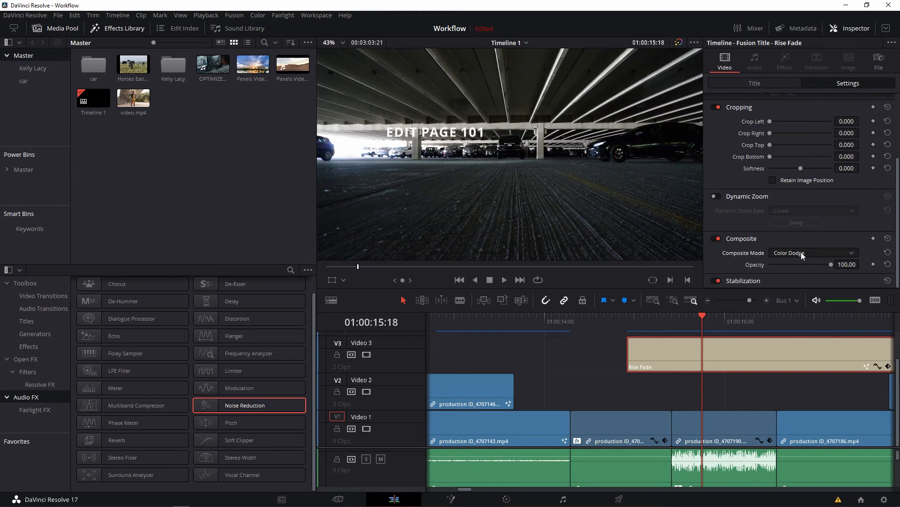
pyautogui.scroll(-10, 801, 252)
pyautogui.scroll(3, 801, 252)
pyautogui.scroll(18, 801, 252)
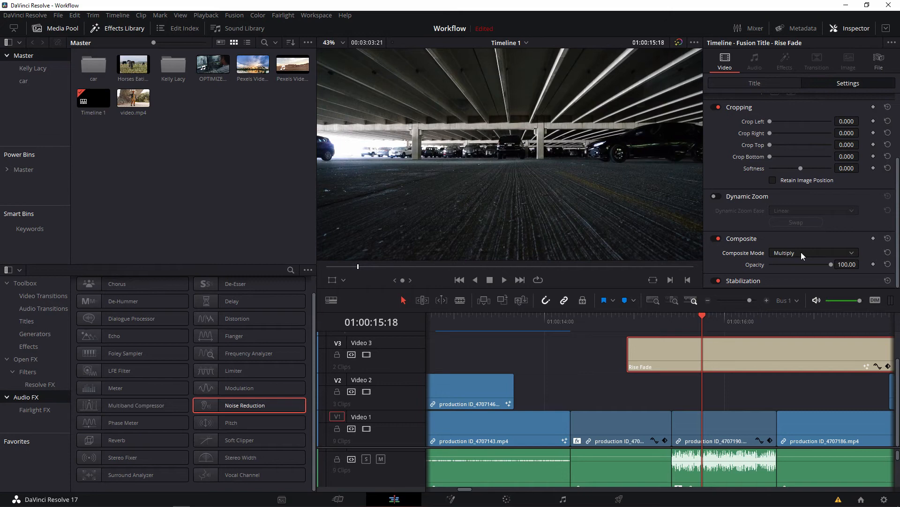
pyautogui.scroll(1, 801, 251)
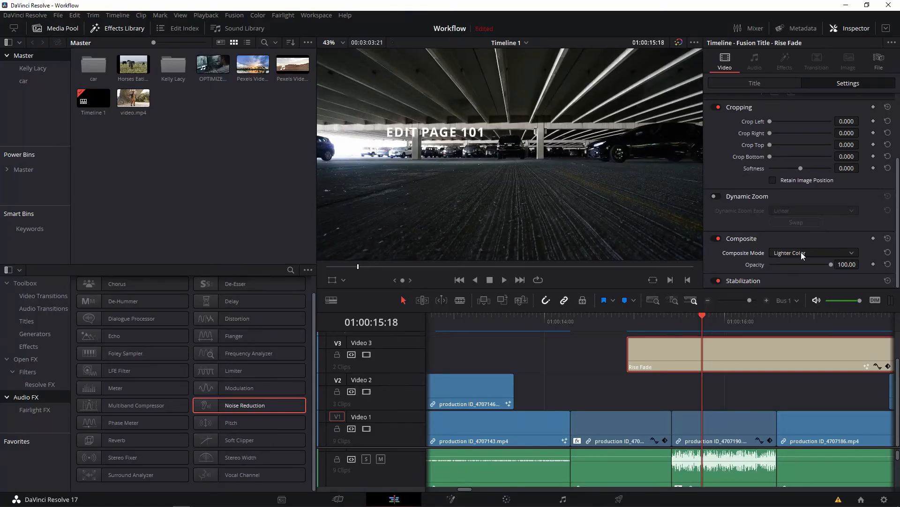
pyautogui.scroll(1, 801, 251)
pyautogui.scroll(1, 801, 252)
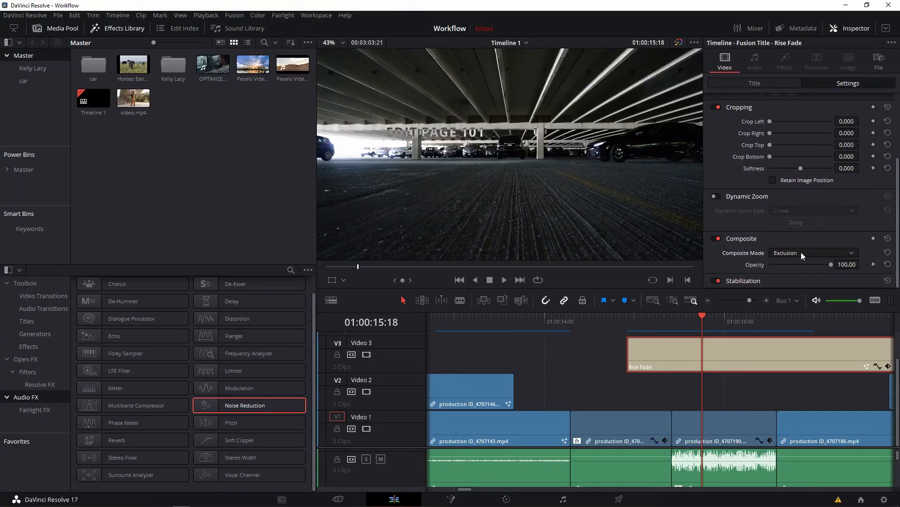
pyautogui.press('space')
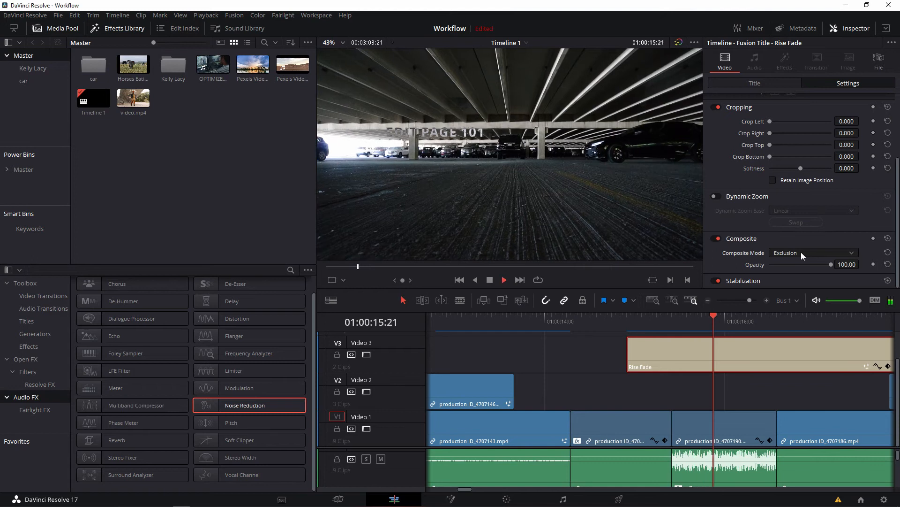
pyautogui.press('space')
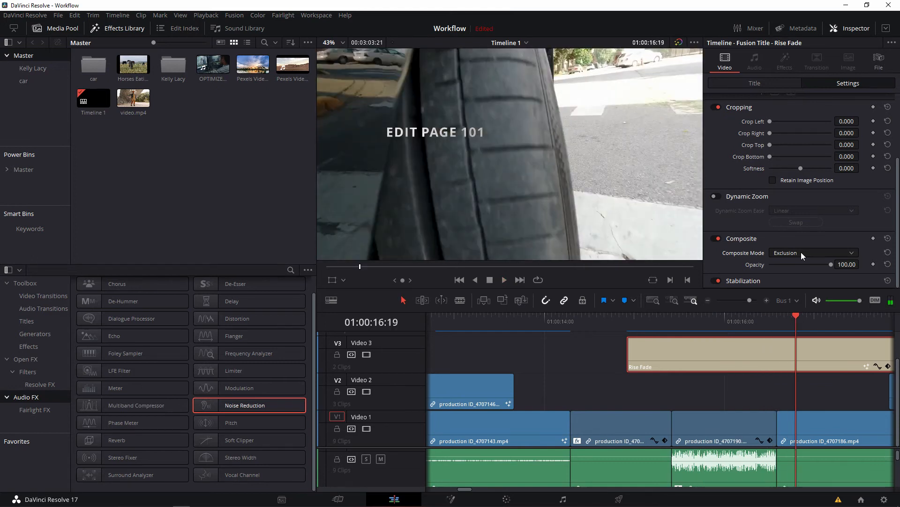
pyautogui.press('space')
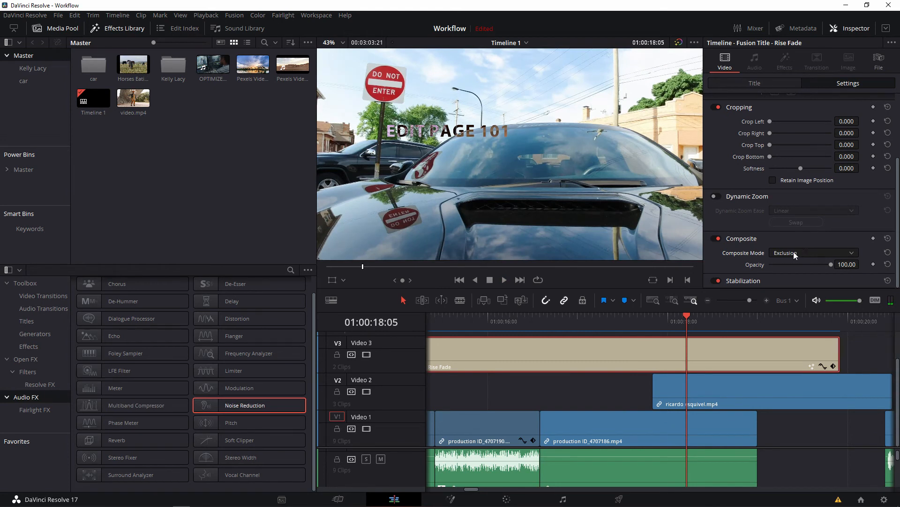
# Set the Rise Fade title's composite mode to Hard Mix and expand its Stabilization options.
pyautogui.scroll(-2, 795, 255)
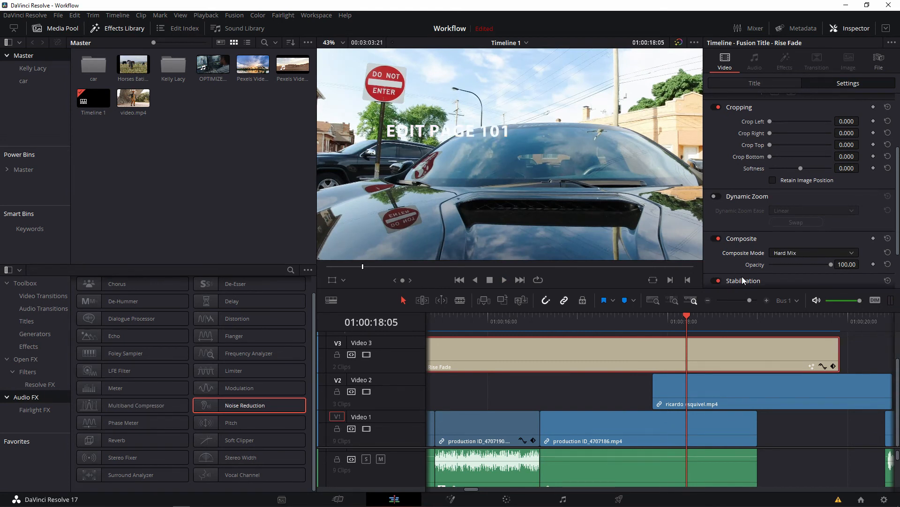
pyautogui.click(742, 280)
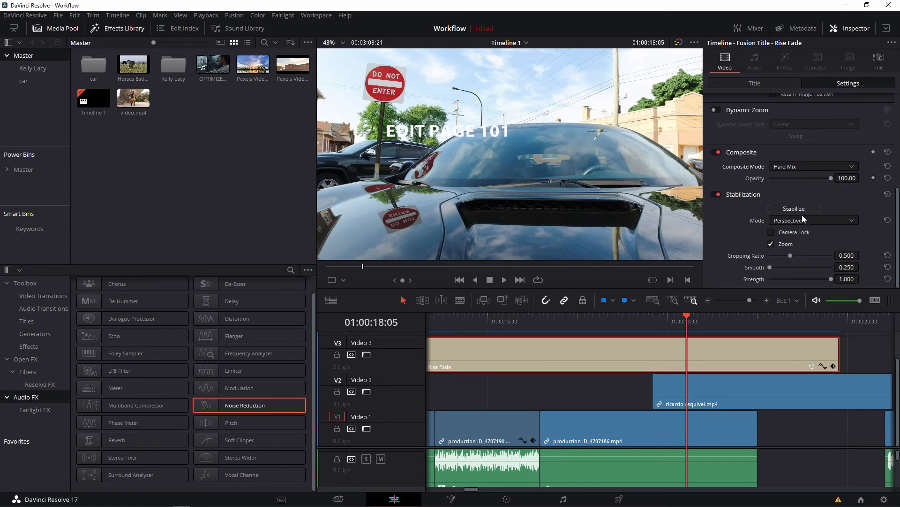
# Expand the Stabilization options of the clip on Video 2 and choose Perspective as its stabilization mode.
pyautogui.click(696, 397)
pyautogui.click(737, 255)
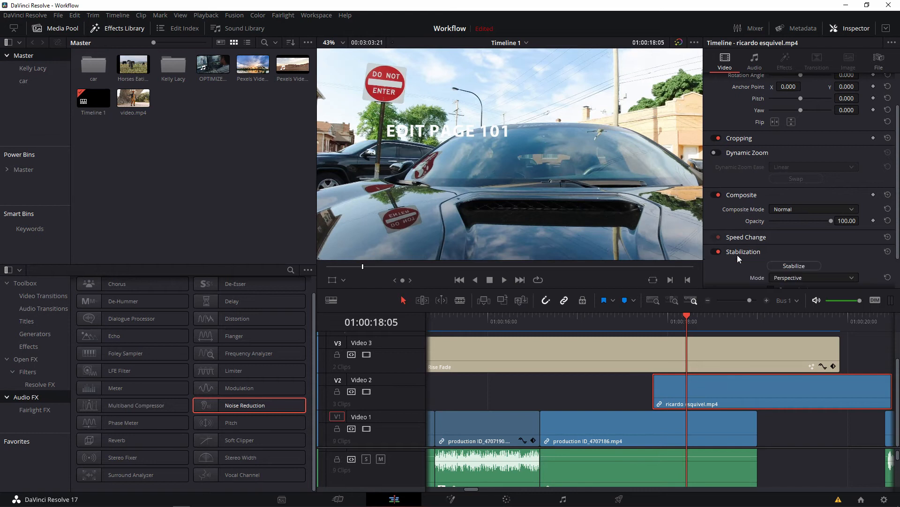
pyautogui.click(799, 198)
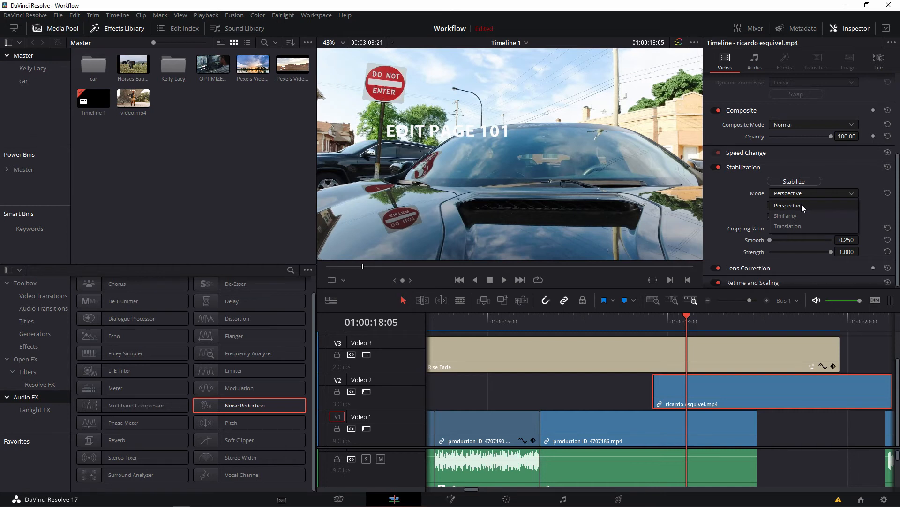
pyautogui.click(777, 207)
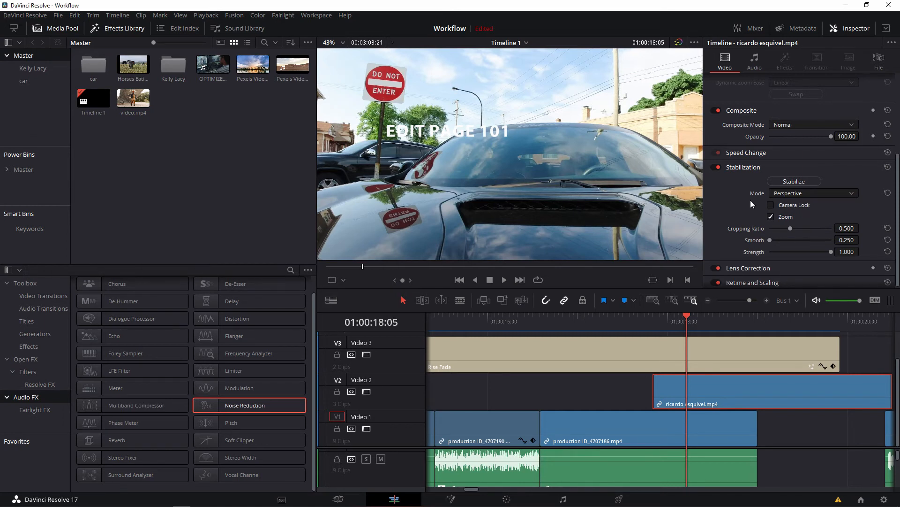
pyautogui.click(783, 193)
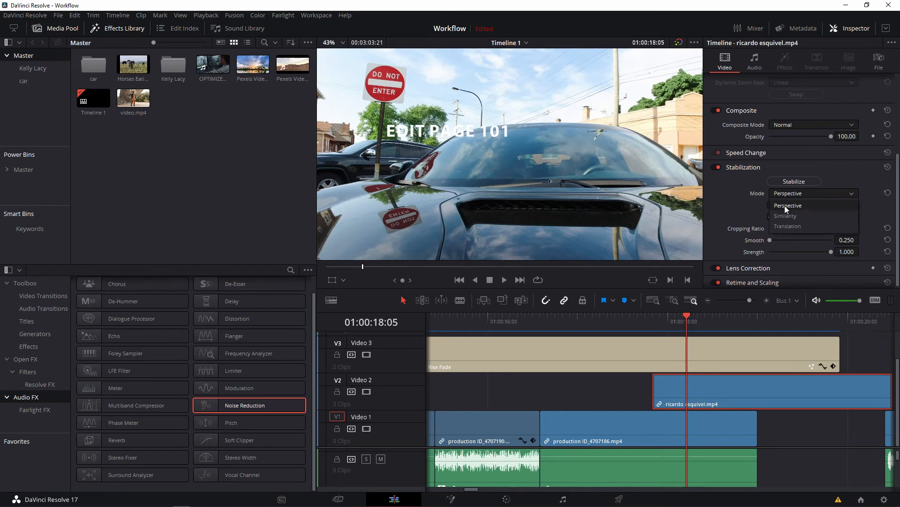
pyautogui.click(734, 200)
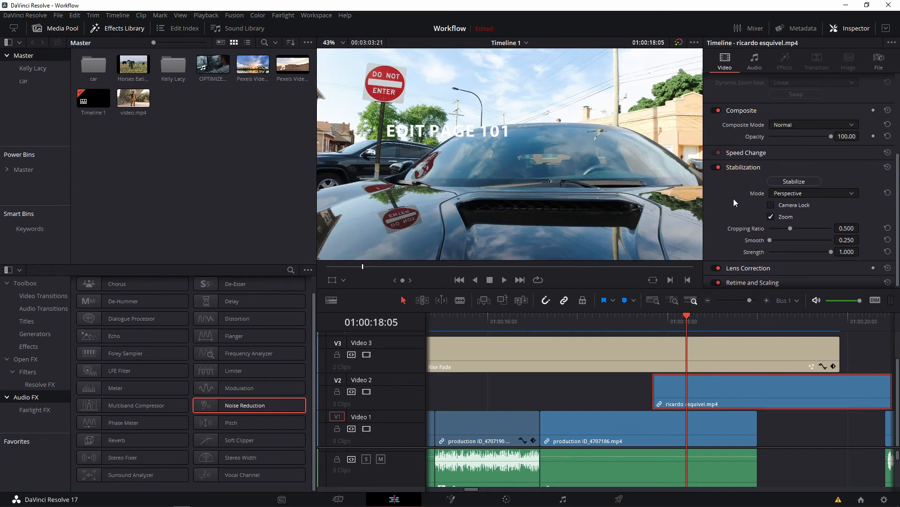
# Raise the stabilization Smooth value of the Video 2 clip to about 0.468.
pyautogui.moveTo(770, 240); pyautogui.dragTo(800, 238)
pyautogui.moveTo(792, 239); pyautogui.dragTo(789, 235)
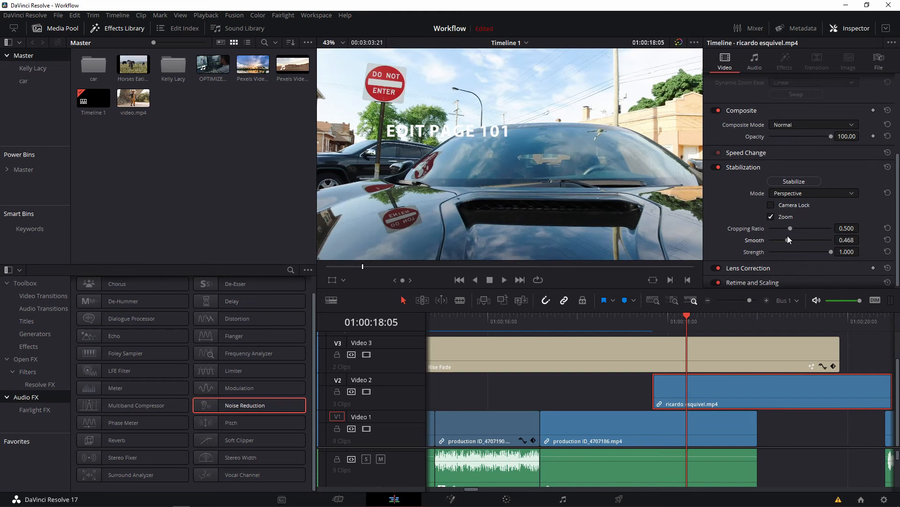
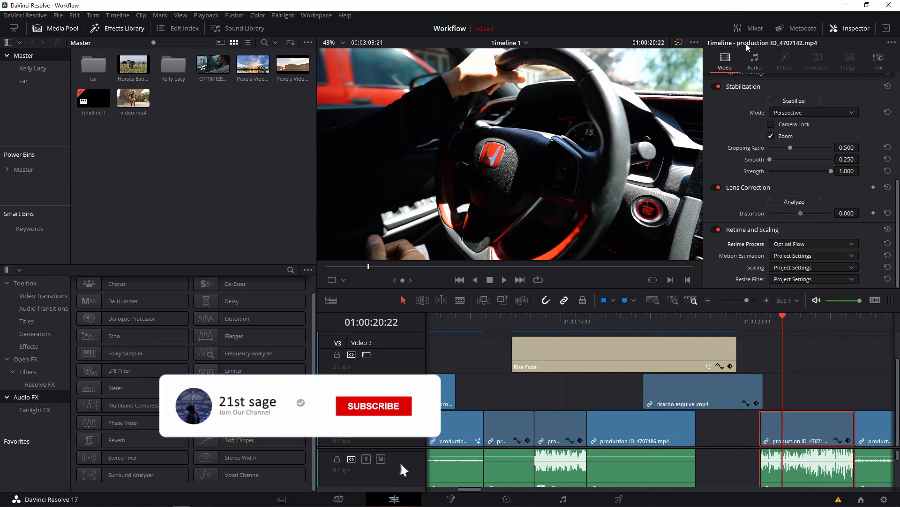
# Lower the audio Volume of the production ID_4707142.mp4 clip to -13.66.
pyautogui.click(756, 60)
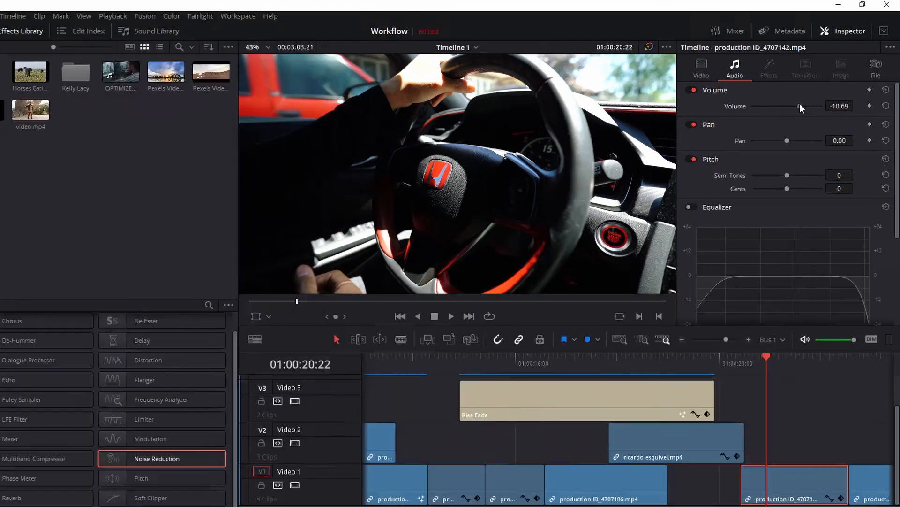
pyautogui.moveTo(816, 95); pyautogui.dragTo(807, 94)
pyautogui.moveTo(743, 150); pyautogui.dragTo(750, 148)
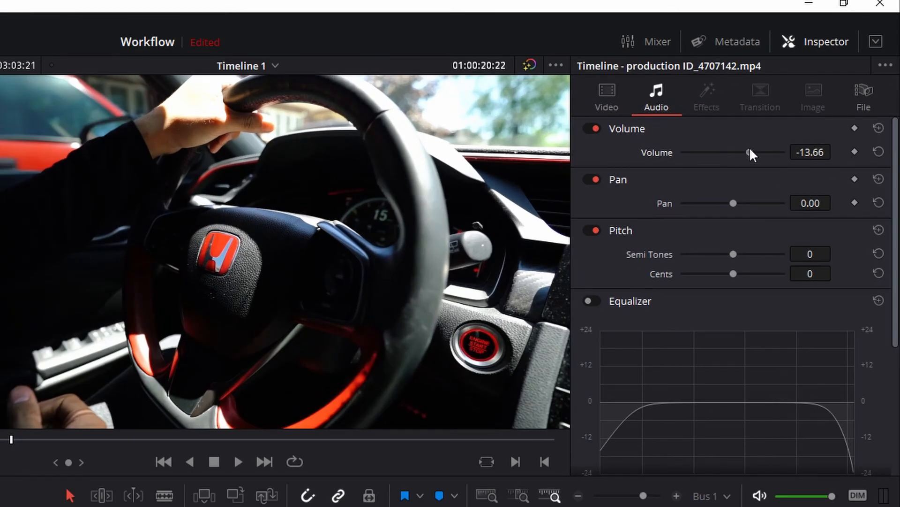
# Try panning the clip's audio to the right and look through its Pitch and Equalizer settings.
pyautogui.moveTo(734, 203); pyautogui.dragTo(780, 201)
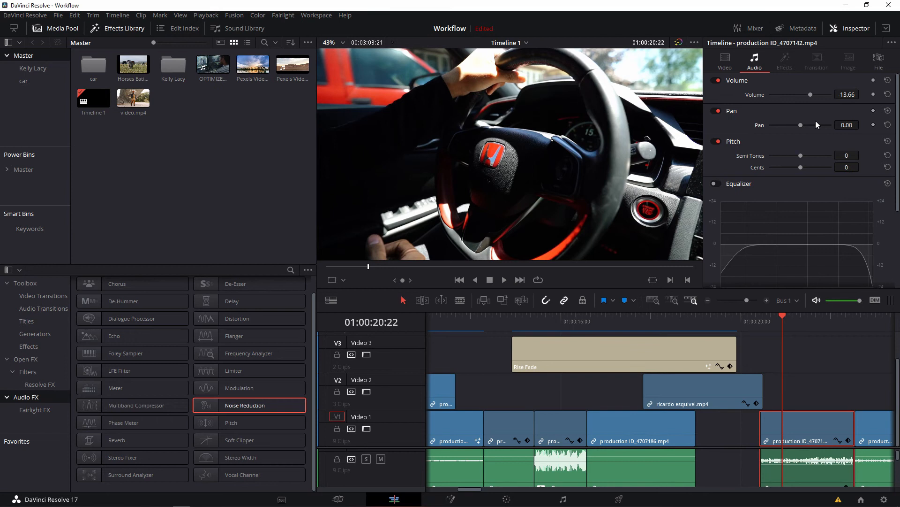
pyautogui.scroll(-3, 772, 171)
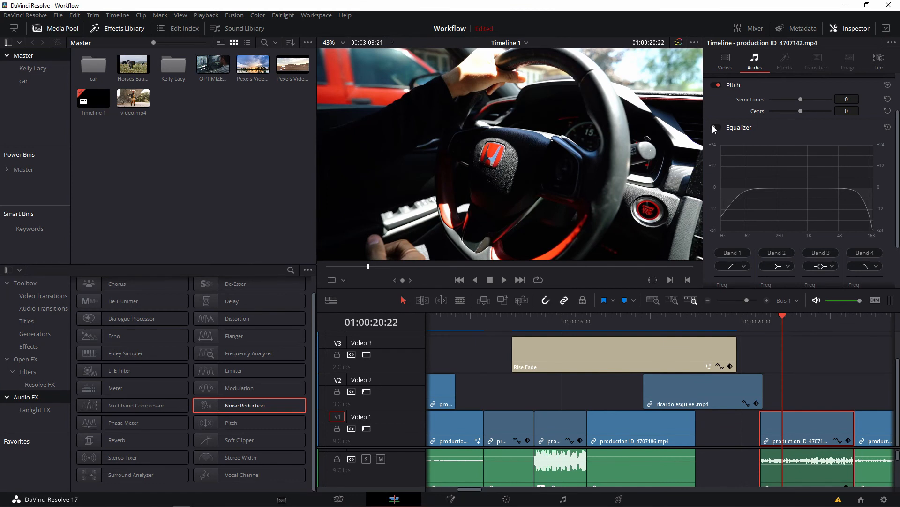
pyautogui.scroll(2, 746, 172)
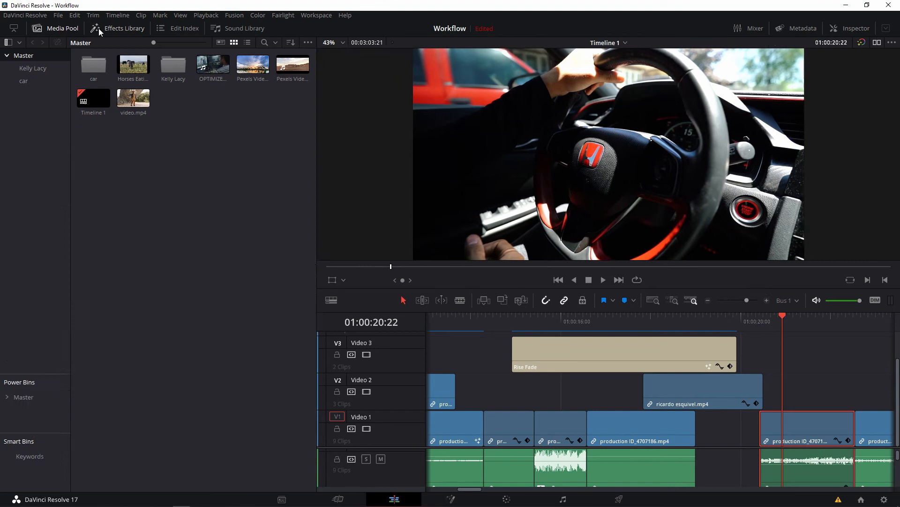
# Hide the side panels, cut the production ID_4707142.mp4 clip on Video 1 into three pieces, and try trimming the middle piece's start.
pyautogui.click(51, 29)
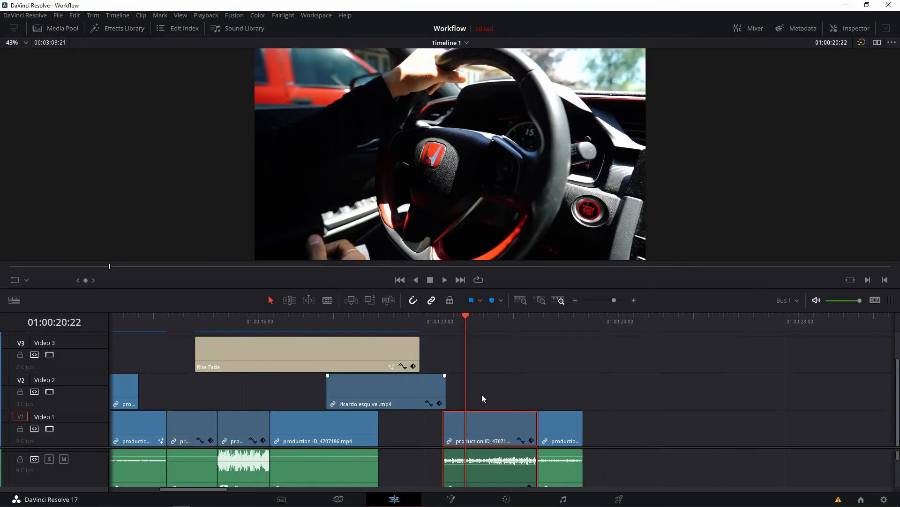
pyautogui.moveTo(465, 319)
pyautogui.mouseDown()
pyautogui.moveTo(504, 318)
pyautogui.moveTo(443, 319)
pyautogui.moveTo(480, 324)
pyautogui.mouseUp()
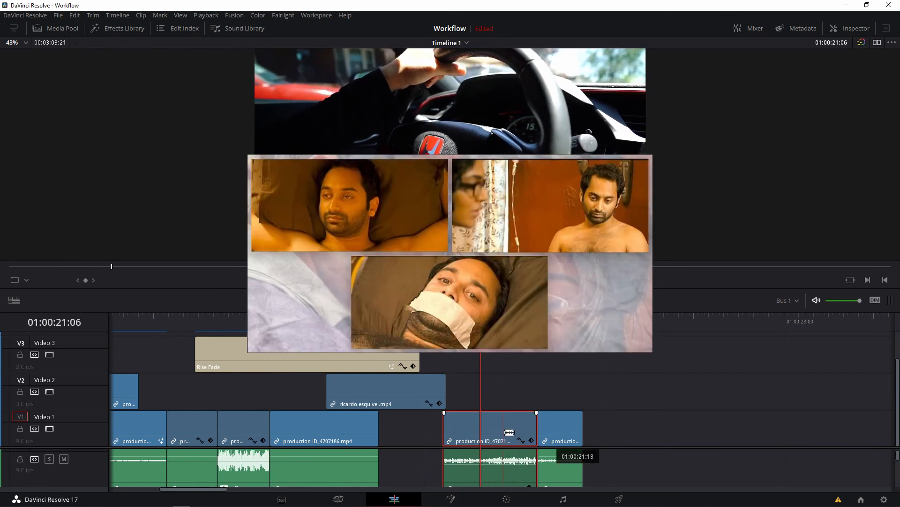
pyautogui.click(499, 432)
pyautogui.click(463, 429)
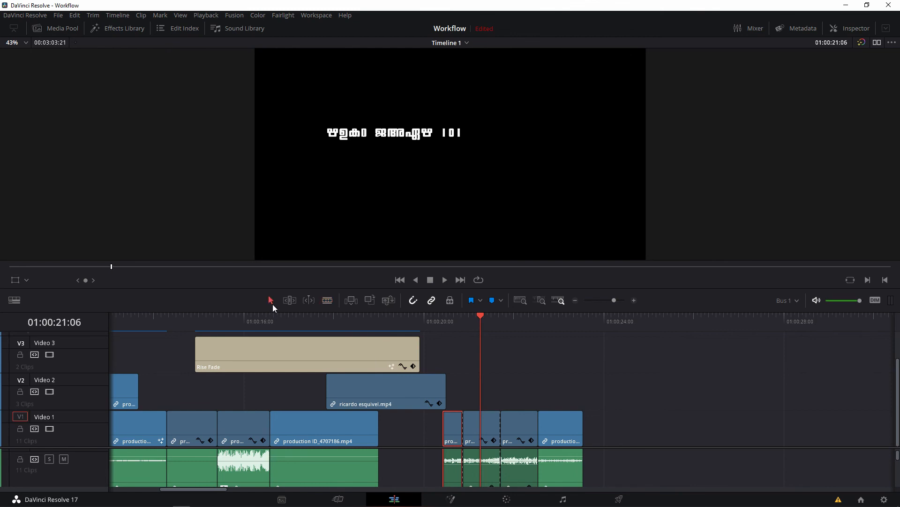
pyautogui.moveTo(467, 427); pyautogui.dragTo(473, 427)
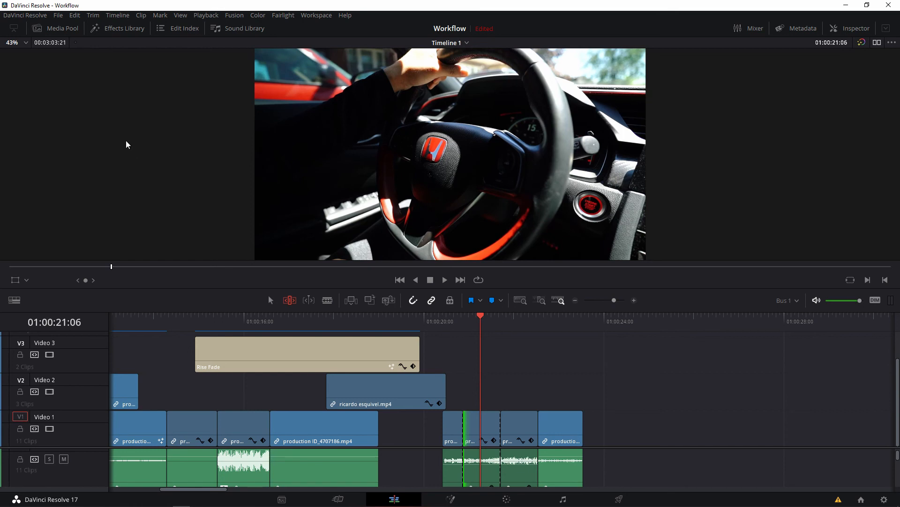
# Show the Media Pool and try moving the middle piece along Video 1 with snapping off and on, returning it to its place.
pyautogui.click(55, 28)
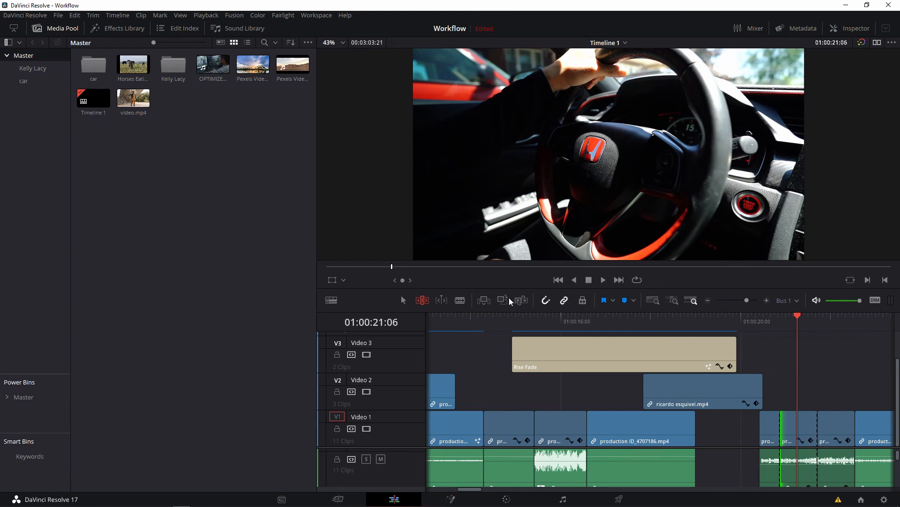
pyautogui.click(545, 303)
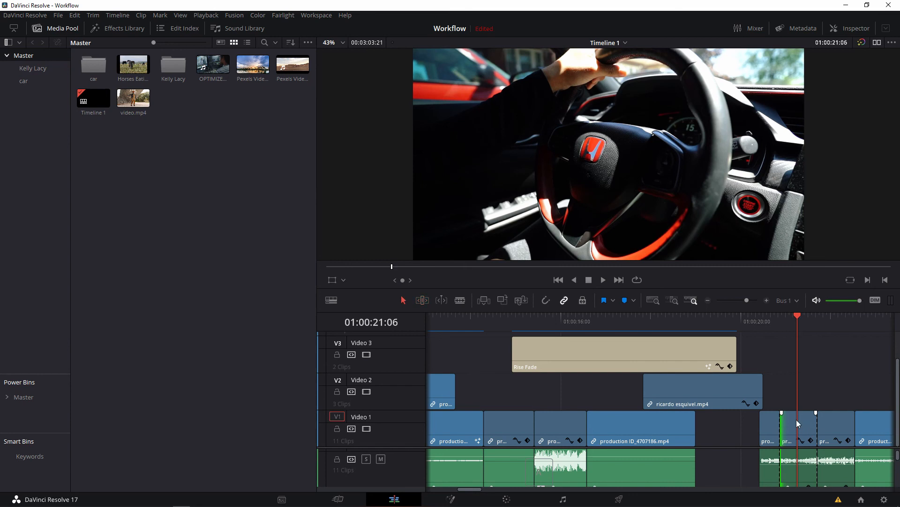
pyautogui.click(806, 425)
pyautogui.moveTo(803, 423); pyautogui.dragTo(734, 437)
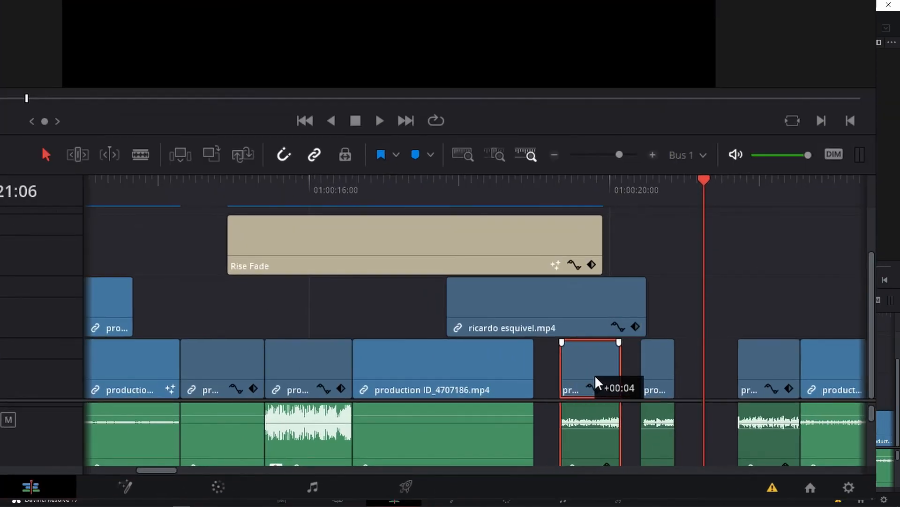
pyautogui.moveTo(595, 380); pyautogui.dragTo(565, 371)
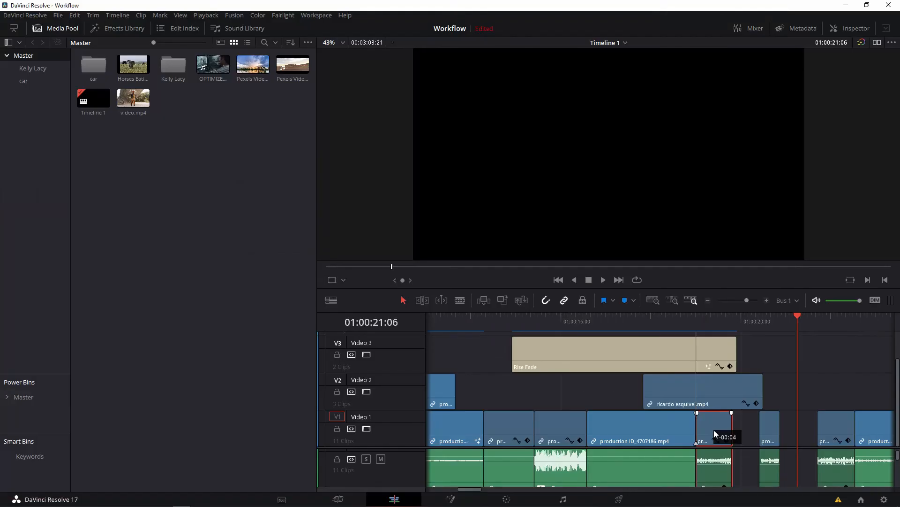
pyautogui.moveTo(714, 430); pyautogui.dragTo(796, 431)
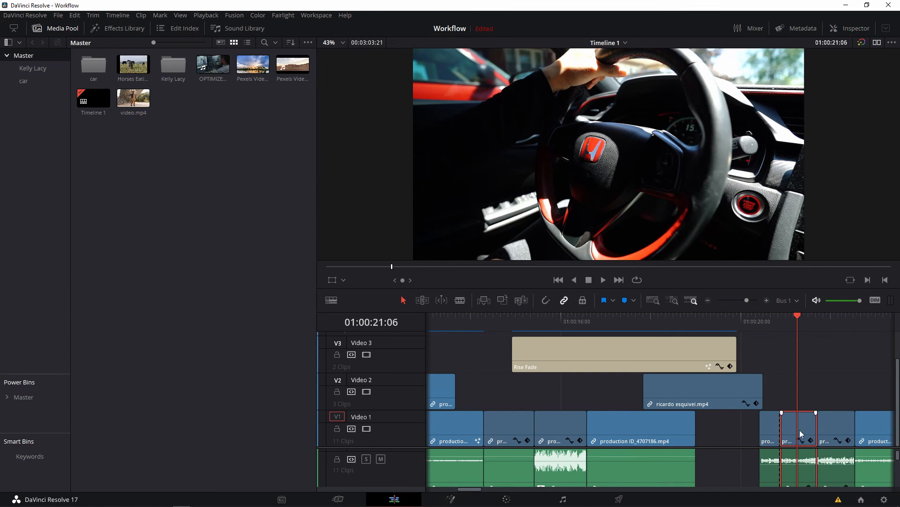
pyautogui.moveTo(799, 430); pyautogui.dragTo(802, 432)
# With linked selection off, move only the middle piece's video up to Video 2, directly above the third piece.
pyautogui.click(816, 390)
pyautogui.moveTo(805, 426); pyautogui.dragTo(839, 393)
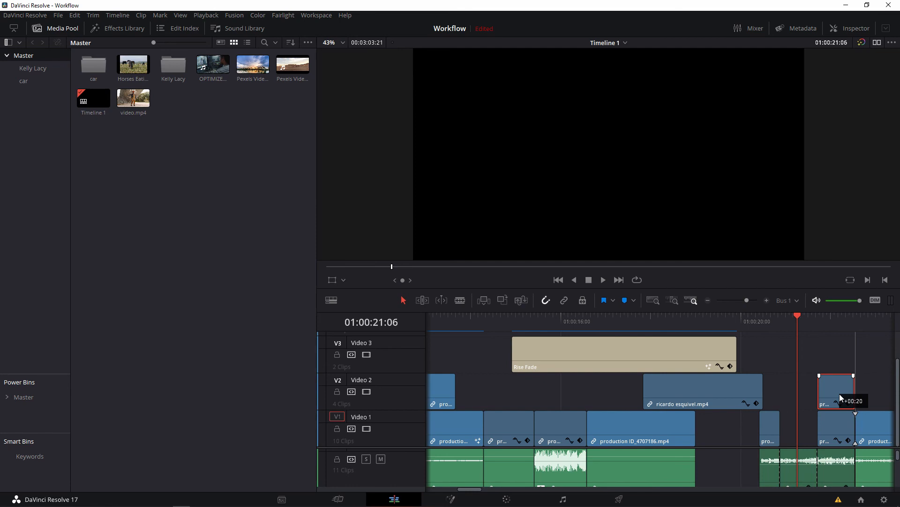
pyautogui.moveTo(840, 393); pyautogui.dragTo(840, 393)
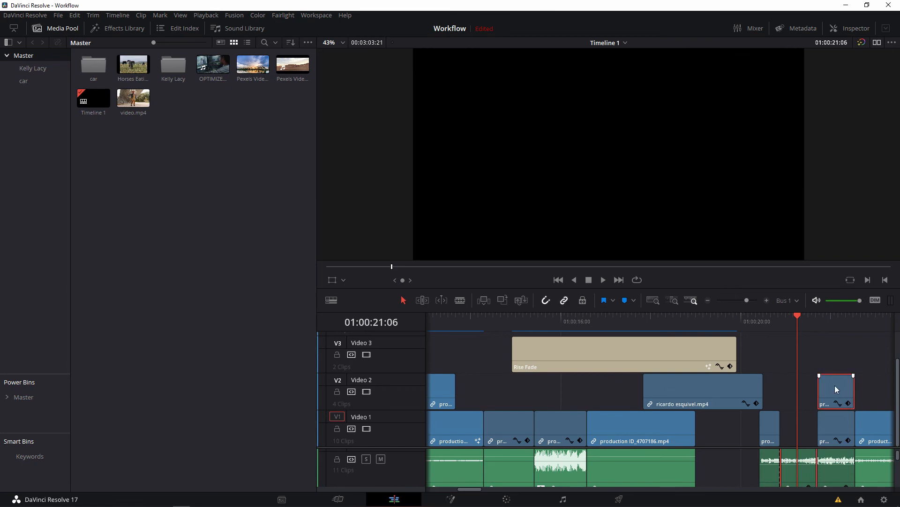
pyautogui.moveTo(835, 384)
pyautogui.mouseDown()
pyautogui.moveTo(751, 391)
pyautogui.moveTo(837, 398)
pyautogui.mouseUp()
pyautogui.click(823, 349)
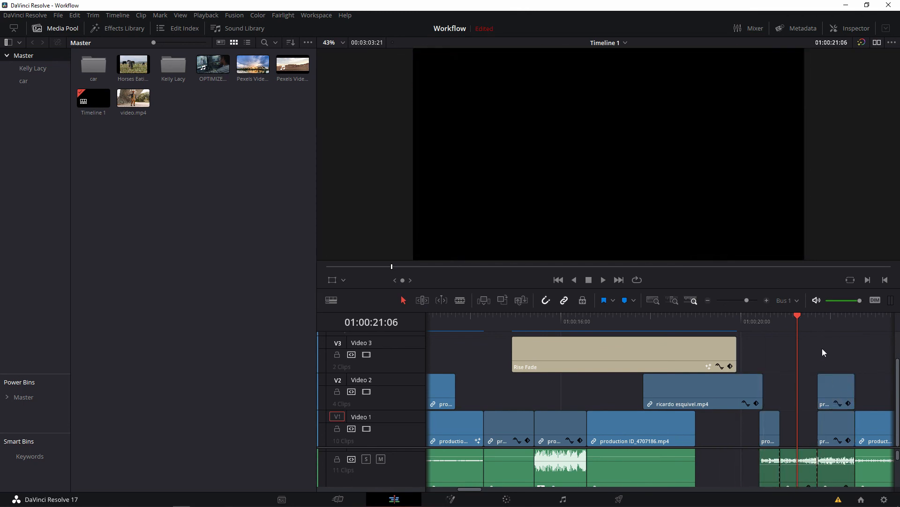
# Delete the middle piece's audio from Audio 1 and move its video back into the gap on Video 1.
pyautogui.click(565, 302)
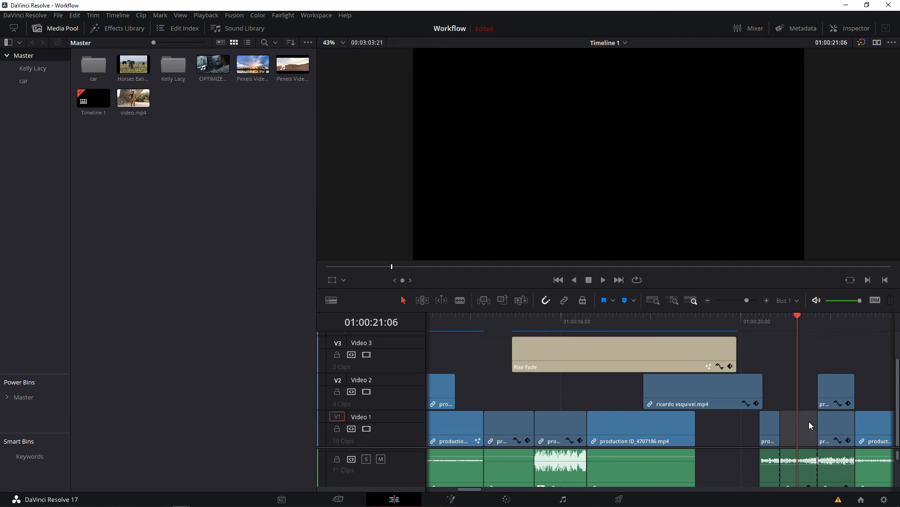
pyautogui.click(804, 472)
pyautogui.press('Delete')
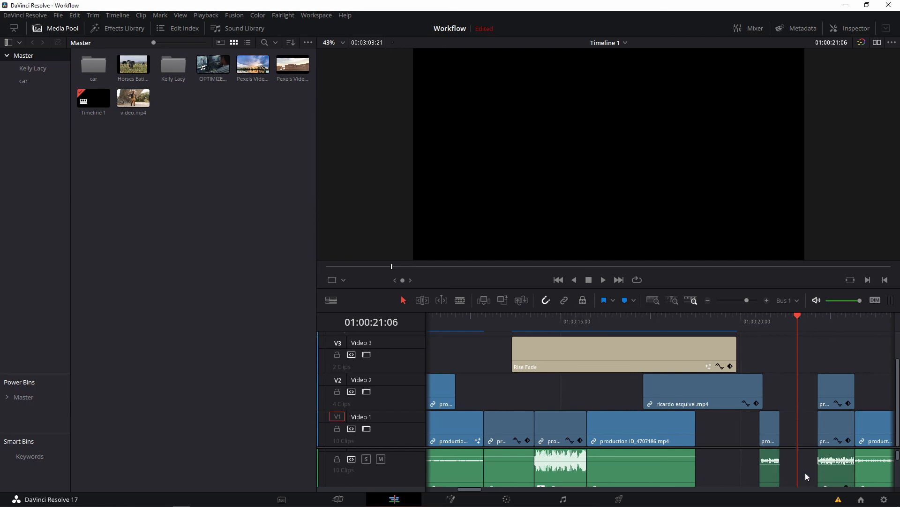
pyautogui.moveTo(835, 393); pyautogui.dragTo(804, 419)
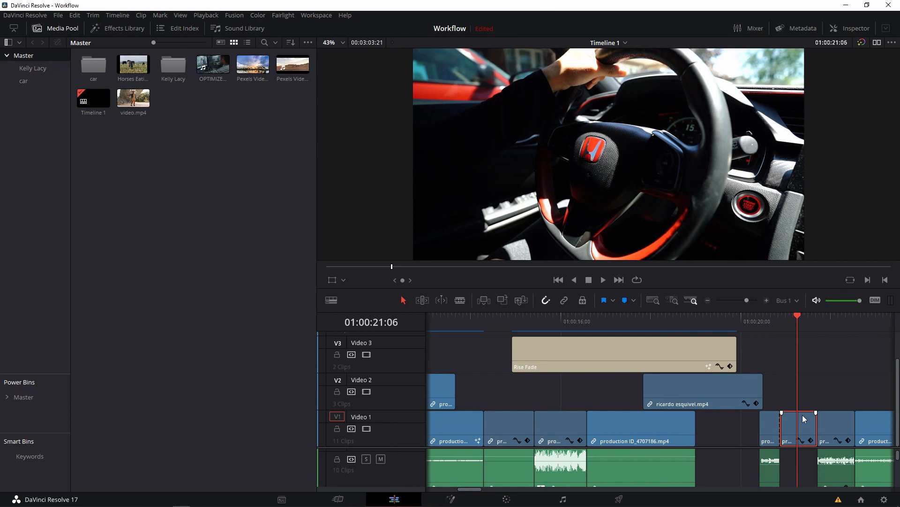
# Lock the position of all tracks, test it on the last Video 2 clip and the Rise Fade title, and unlock them again.
pyautogui.click(583, 301)
pyautogui.click(693, 396)
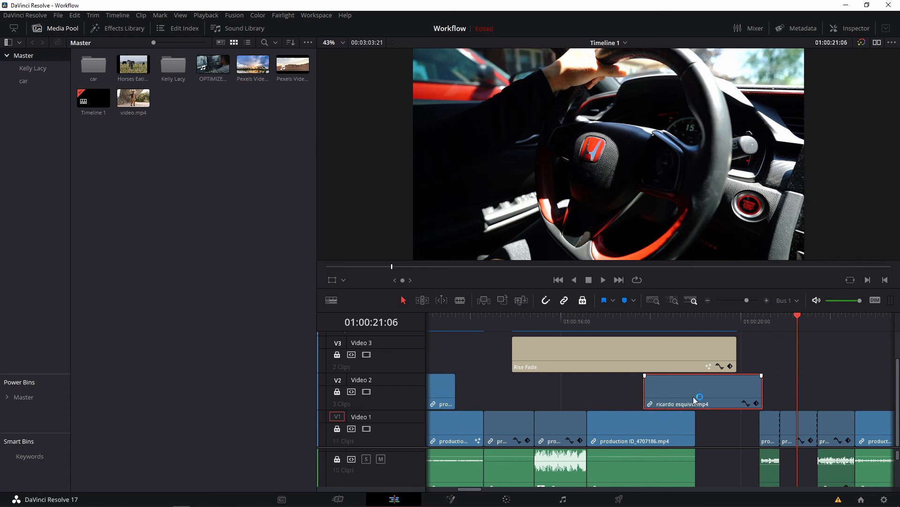
pyautogui.click(703, 350)
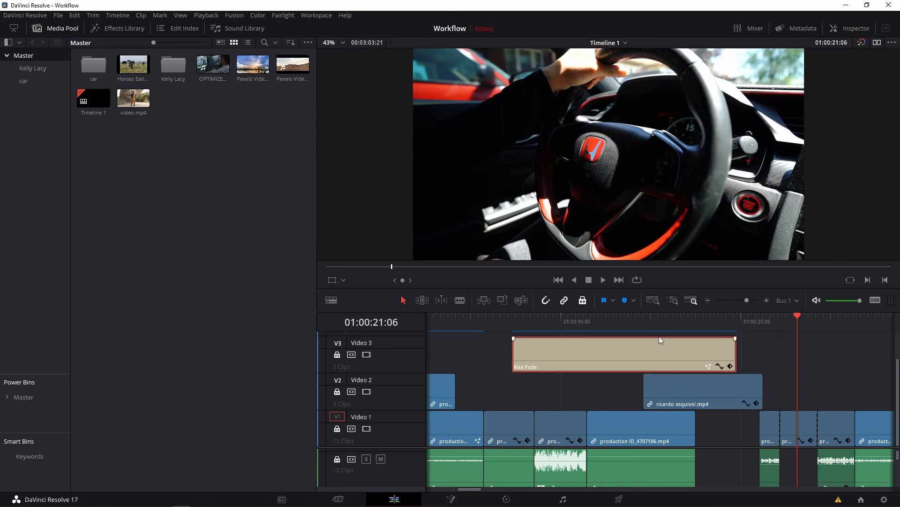
pyautogui.click(692, 395)
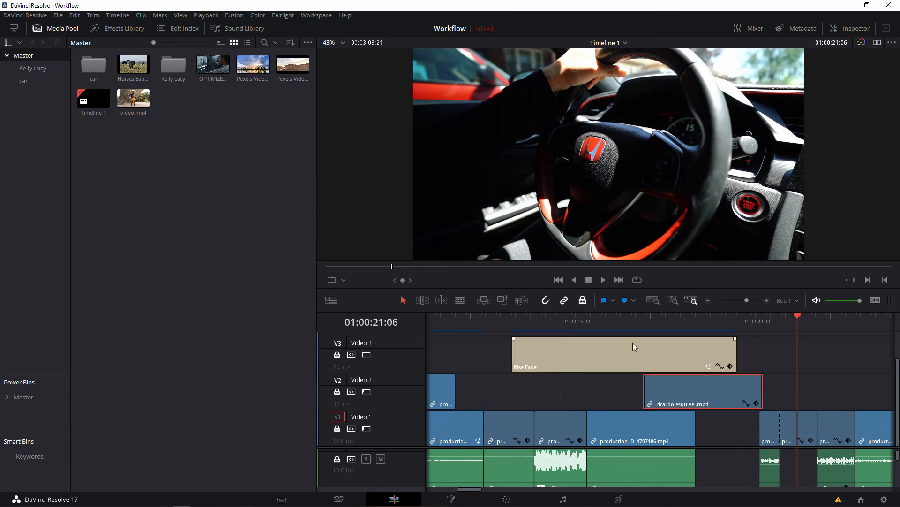
pyautogui.click(582, 300)
# Add a blue timeline marker at 01:00:21:06 and name it "add transti".
pyautogui.click(624, 301)
pyautogui.doubleClick(797, 327)
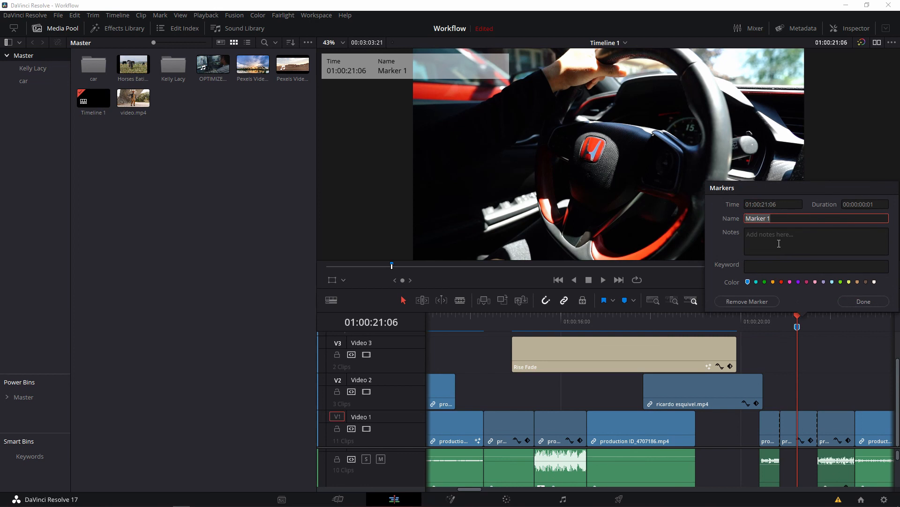
pyautogui.write('add transti')
pyautogui.click(859, 302)
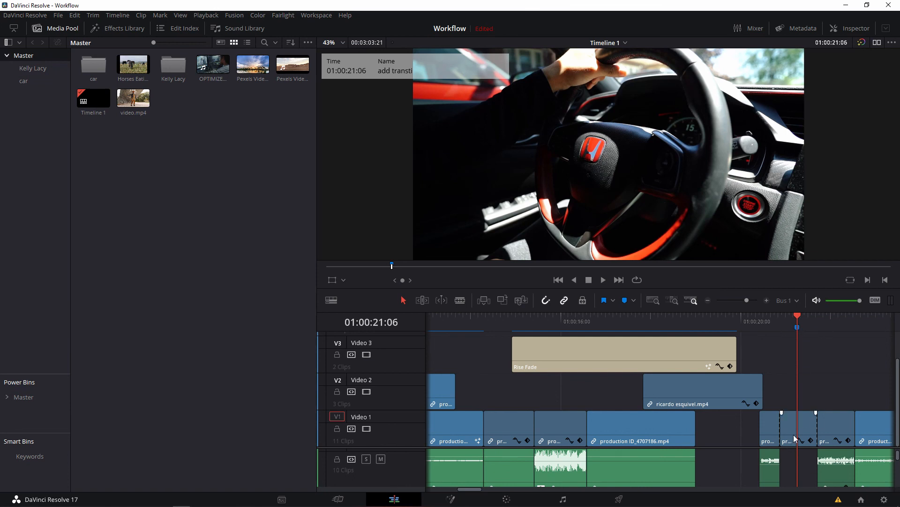
# Add the Zoom In video transition between the first and middle pieces of the cut clip on Video 1 and play it back.
pyautogui.click(121, 28)
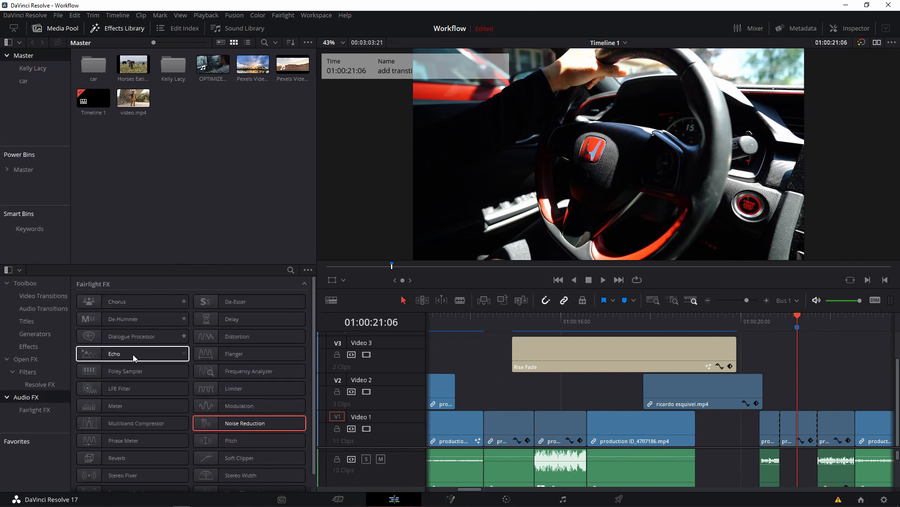
pyautogui.click(44, 296)
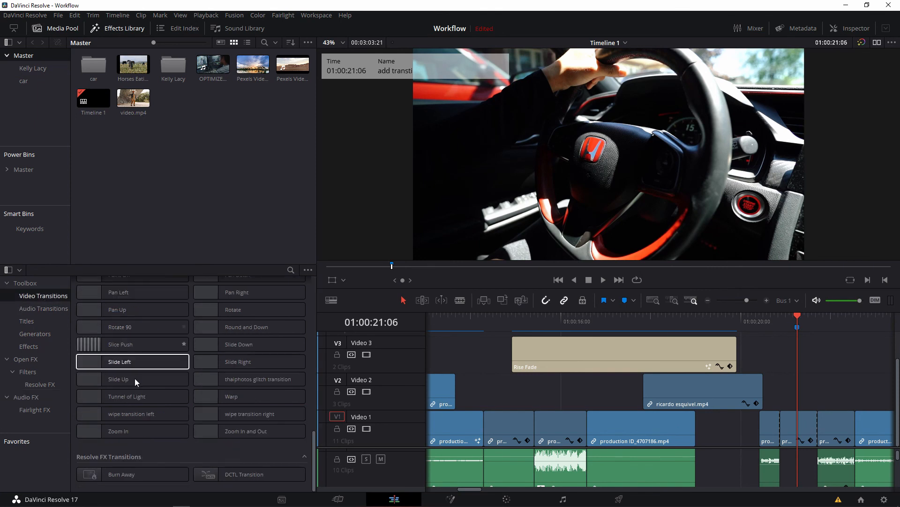
pyautogui.moveTo(122, 427)
pyautogui.mouseDown()
pyautogui.moveTo(376, 490)
pyautogui.moveTo(828, 443)
pyautogui.moveTo(781, 415)
pyautogui.mouseUp()
pyautogui.click(777, 320)
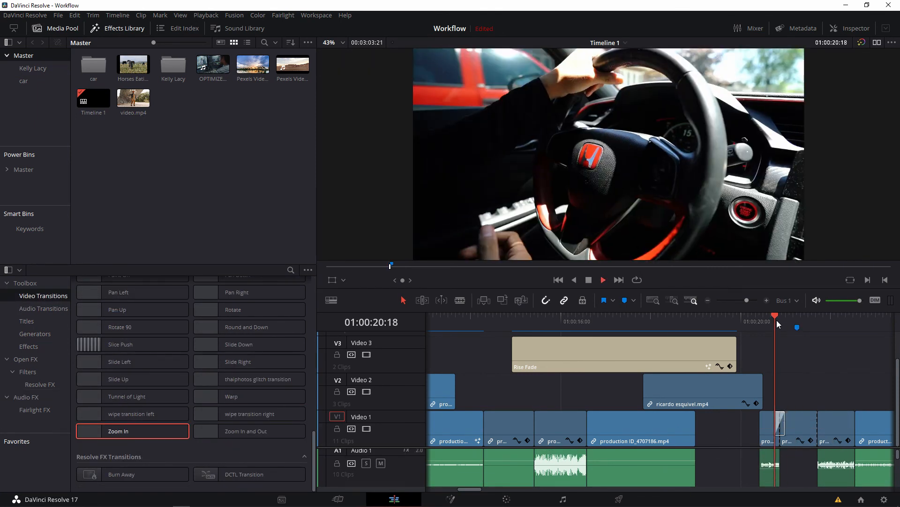
pyautogui.press('space')
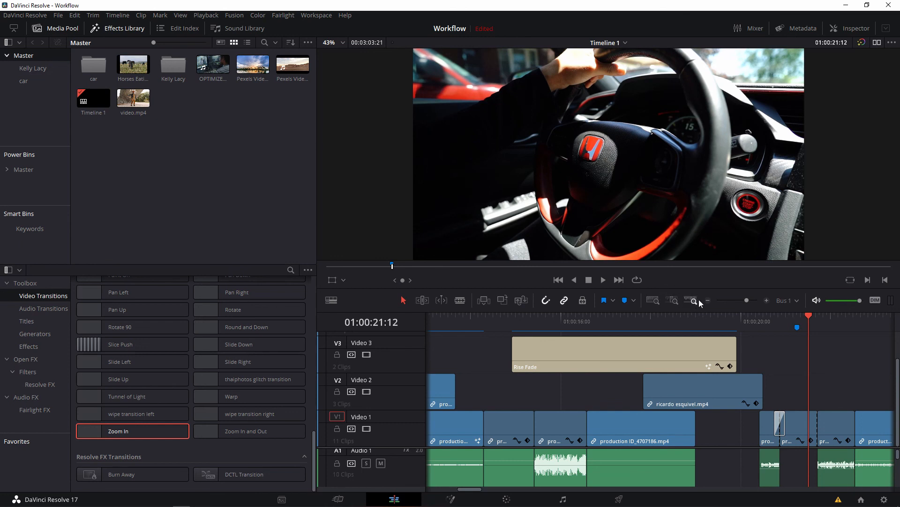
# Zoom the timeline in and out around the playhead, ending with a wider view of the clips.
pyautogui.moveTo(748, 303); pyautogui.dragTo(744, 299)
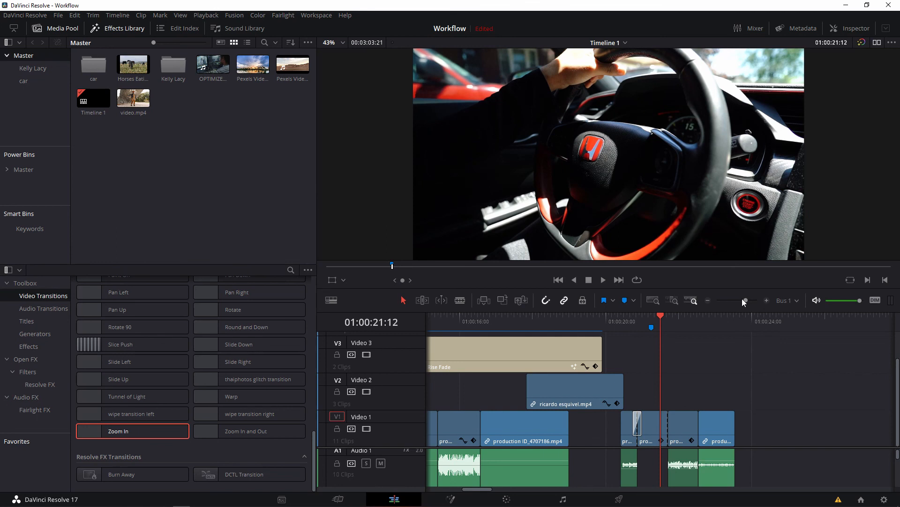
pyautogui.hotkey('ctrl', '-')
pyautogui.hotkey('ctrl', '=')
pyautogui.hotkey('ctrl', '=')
pyautogui.hotkey('ctrl', '=')
pyautogui.hotkey('ctrl', '-')
pyautogui.hotkey('ctrl', '-')
pyautogui.hotkey('ctrl', '=')
pyautogui.hotkey('ctrl', '-')
pyautogui.hotkey('ctrl', '-')
pyautogui.hotkey('ctrl', '=')
pyautogui.hotkey('ctrl', '-')
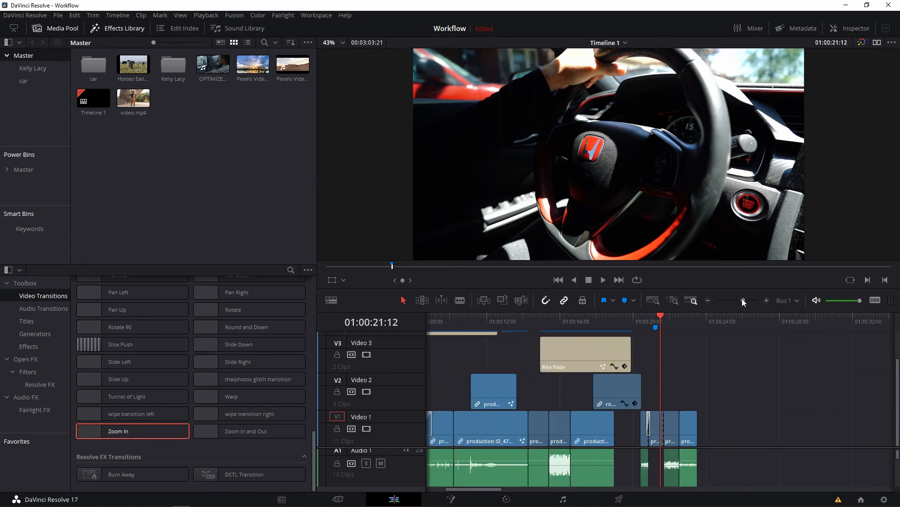